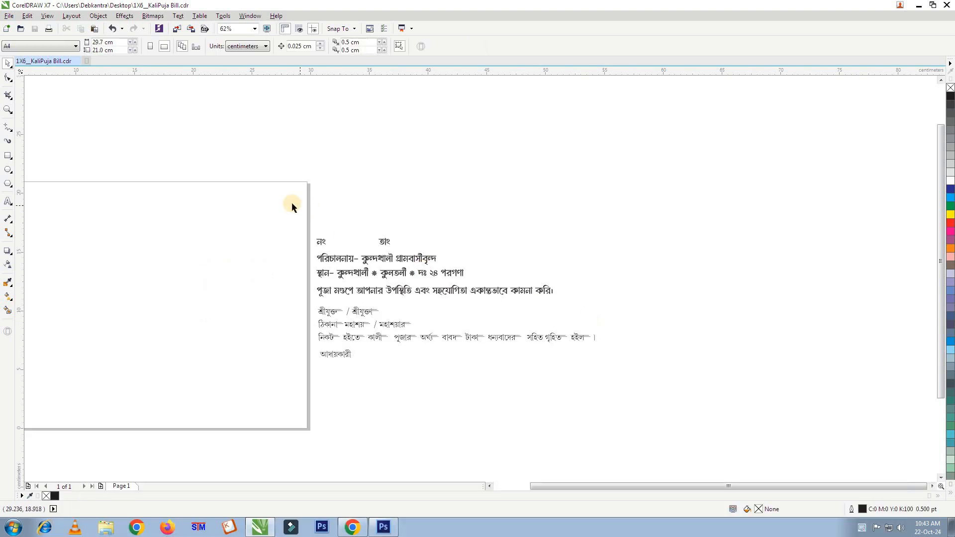
pyautogui.moveTo(292, 205); pyautogui.dragTo(616, 402)
pyautogui.click(626, 365)
pyautogui.scroll(-1, 627, 364)
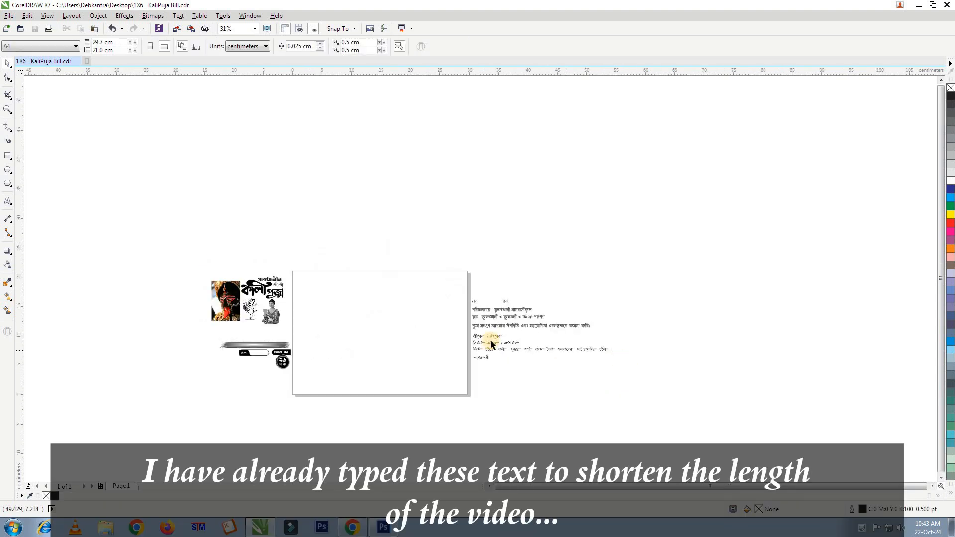
pyautogui.scroll(1, 407, 331)
pyautogui.press('F4')
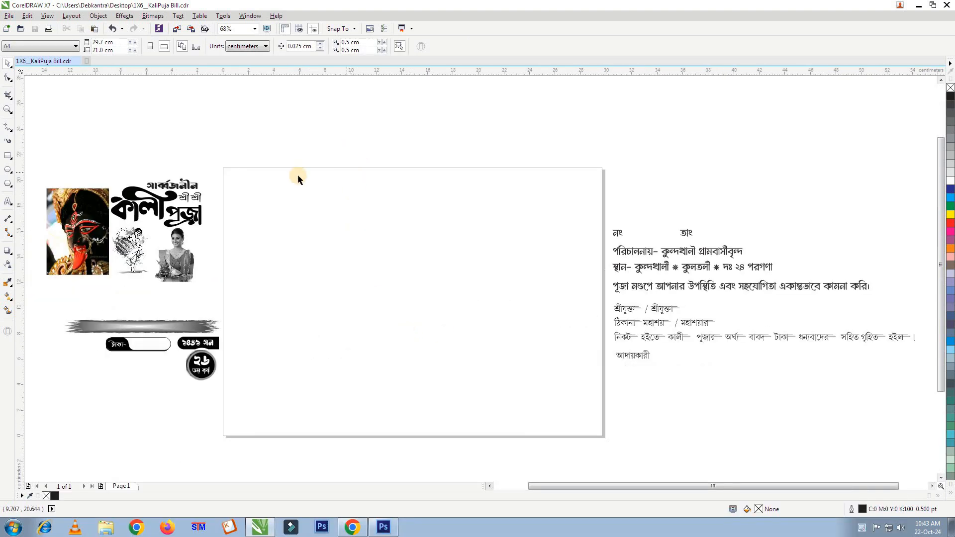
# - Draw a rectangle on the page and set its size to 22 cm wide by 12 cm high
pyautogui.click(7, 156)
pyautogui.moveTo(276, 231)
pyautogui.mouseDown()
pyautogui.moveTo(419, 331)
pyautogui.moveTo(542, 367)
pyautogui.mouseUp()
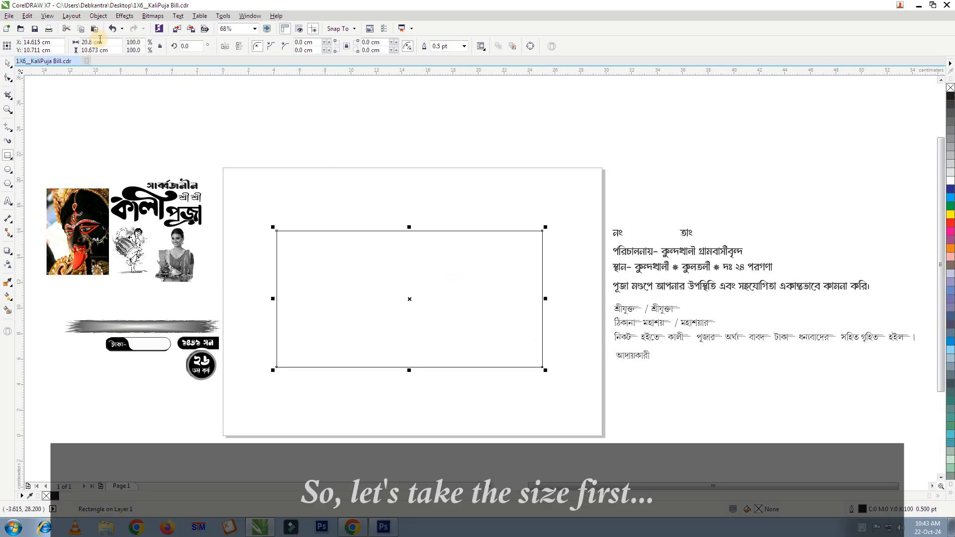
pyautogui.click(92, 41)
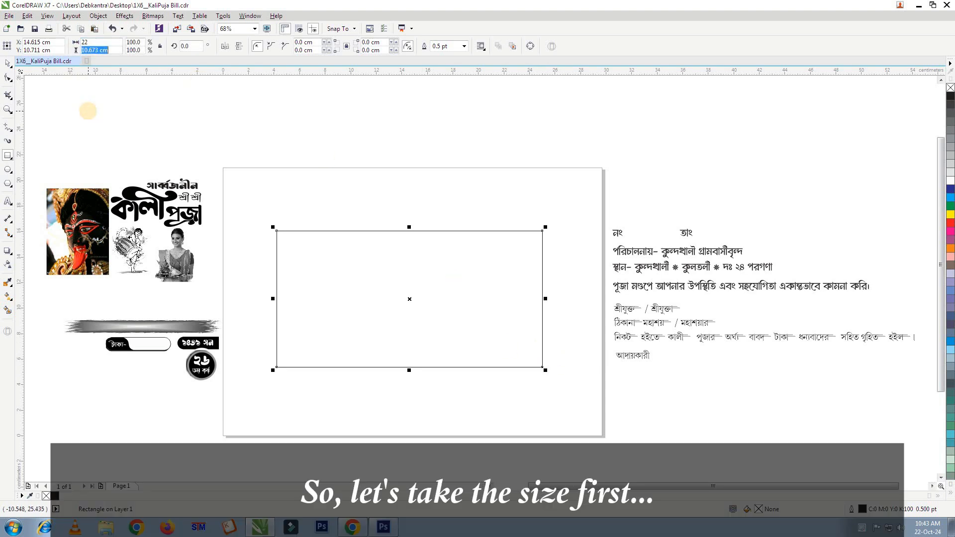
pyautogui.write('12')
pyautogui.press('Return')
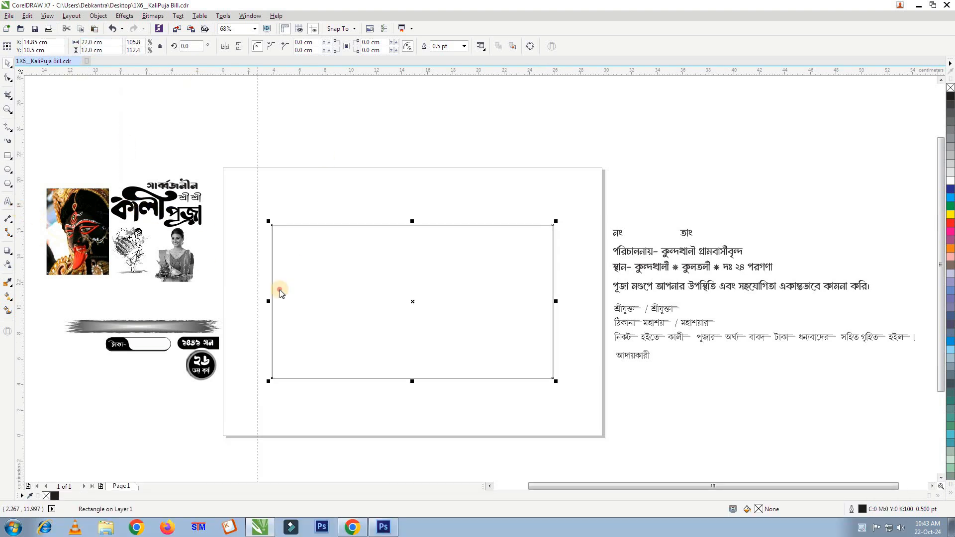
# - Place guidelines along all four edges of the 22 × 12 cm rectangle
pyautogui.moveTo(280, 292); pyautogui.dragTo(272, 294)
pyautogui.moveTo(342, 81); pyautogui.dragTo(343, 225)
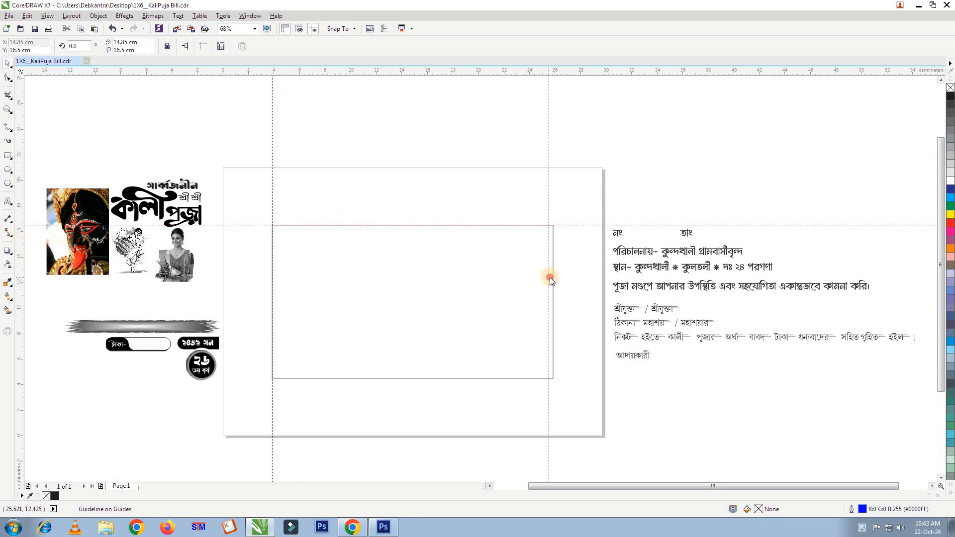
pyautogui.moveTo(453, 71); pyautogui.dragTo(444, 378)
# - Narrow the rectangle to a width of 5 cm, keeping it at the left guideline
pyautogui.click(443, 326)
pyautogui.scroll(2, 378, 298)
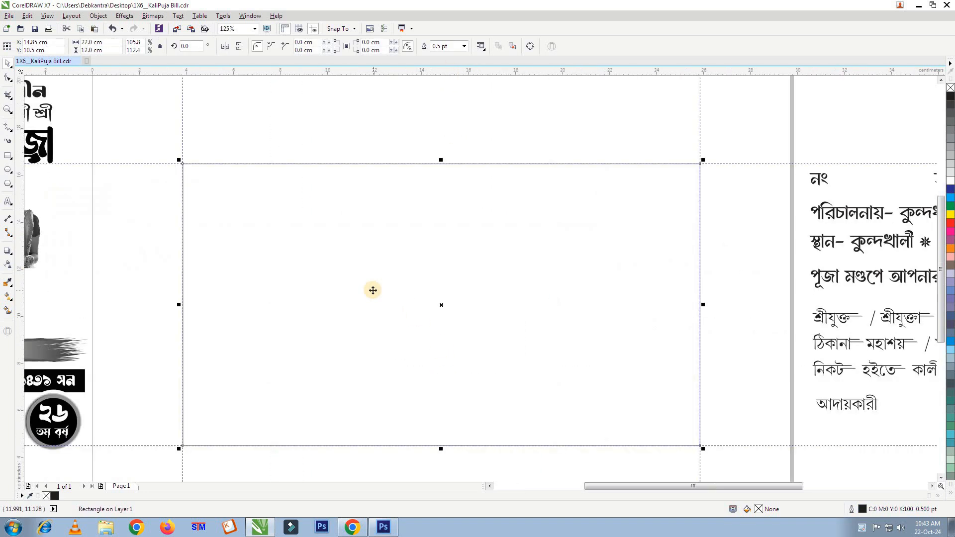
pyautogui.moveTo(704, 307); pyautogui.dragTo(287, 307)
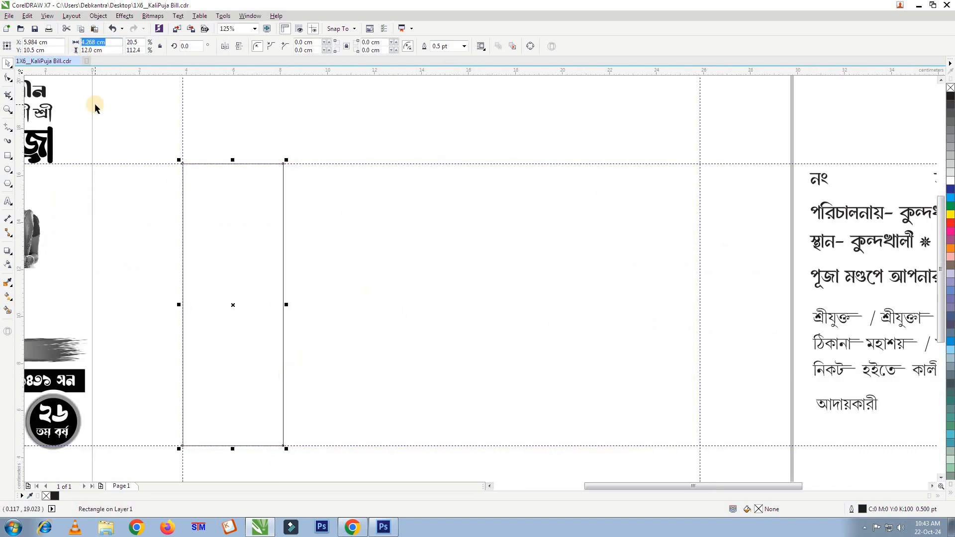
pyautogui.write('5')
pyautogui.press('Return')
# - Duplicate the 5 cm rectangle to its right and set the copy's width to 16 cm
pyautogui.scroll(2, 200, 339)
pyautogui.moveTo(205, 330); pyautogui.dragTo(364, 345)
pyautogui.scroll(-4, 219, 319)
pyautogui.scroll(2, 219, 319)
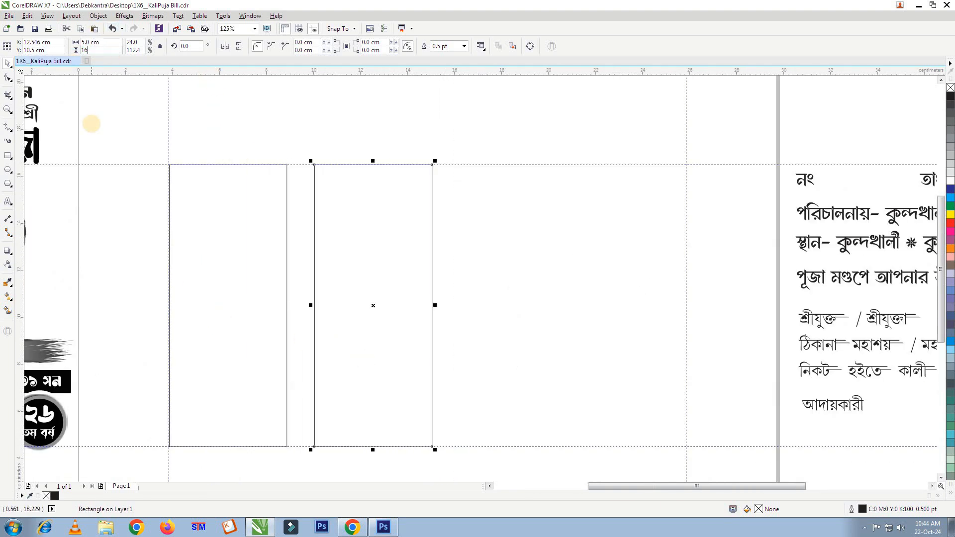
pyautogui.hotkey('ctrl', 'z')
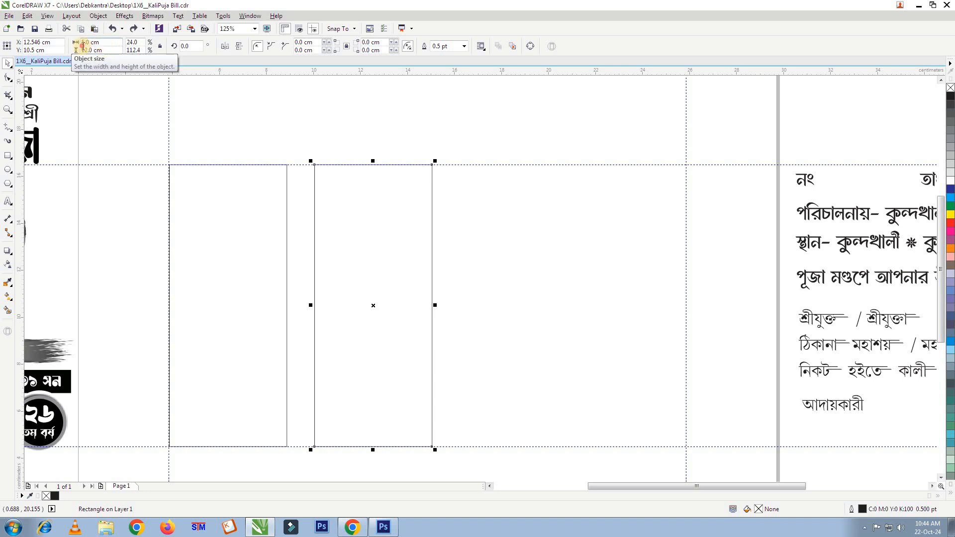
pyautogui.click(83, 42)
pyautogui.write('16')
pyautogui.press('Return')
# - Set the second rectangle's width to 16.5 cm and align its right edge with the right guideline
pyautogui.moveTo(441, 246); pyautogui.dragTo(566, 270)
pyautogui.press('Left')
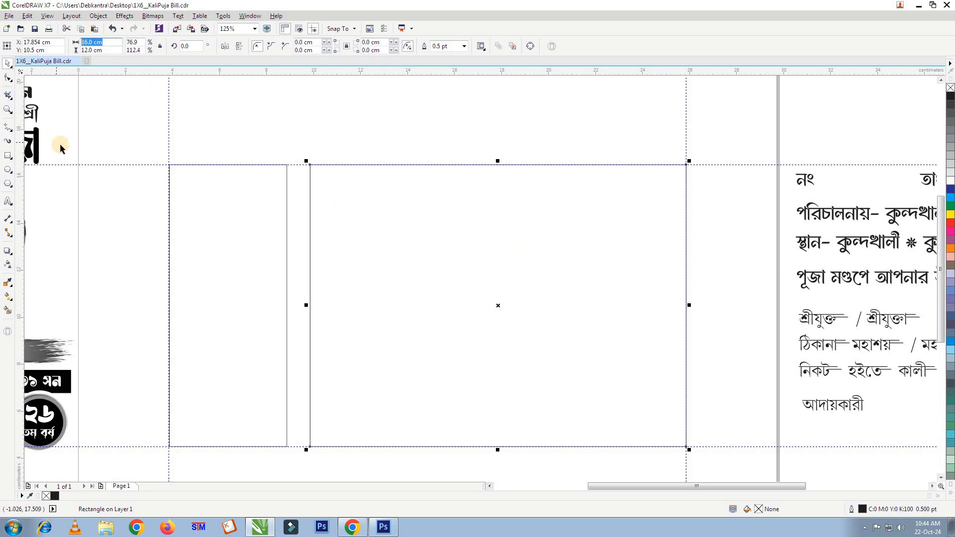
pyautogui.write('.5')
pyautogui.press('Return')
pyautogui.scroll(5, 656, 317)
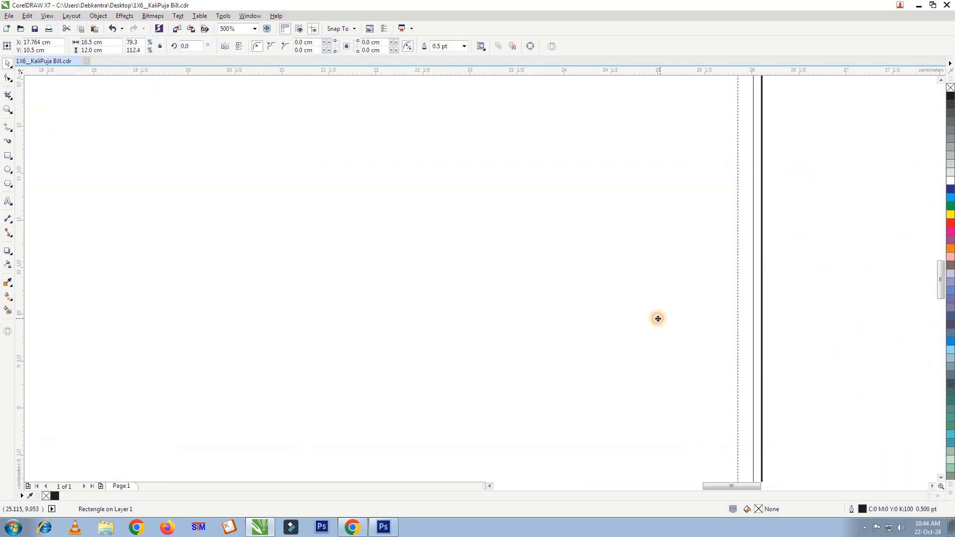
pyautogui.scroll(-2, 598, 309)
pyautogui.click(307, 213)
# - Place vertical guidelines on the narrow rectangle's right edge and the wide rectangle's left edge
pyautogui.scroll(1, 324, 299)
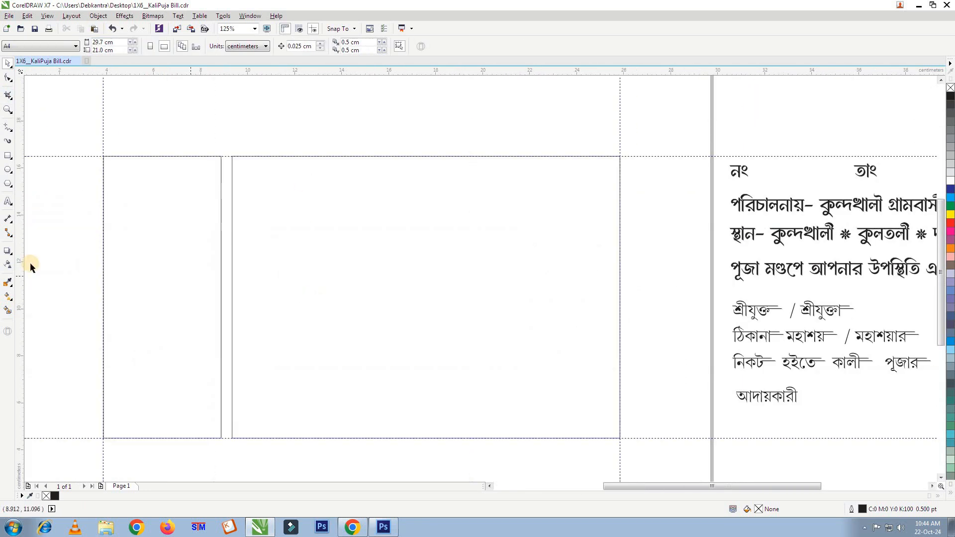
pyautogui.moveTo(20, 253); pyautogui.dragTo(222, 271)
pyautogui.moveTo(169, 252); pyautogui.dragTo(231, 258)
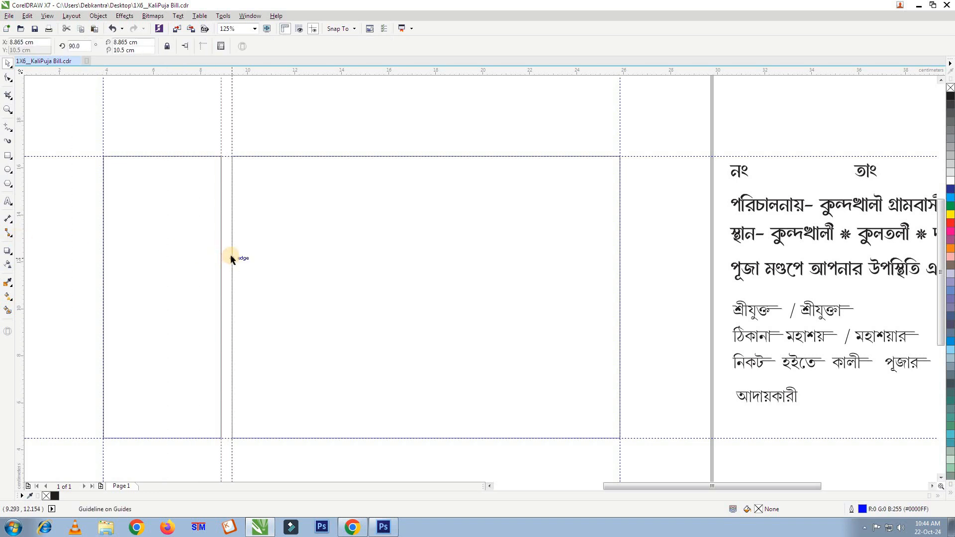
pyautogui.click(243, 111)
# - Fill the wide rectangle with black
pyautogui.scroll(-1, 297, 169)
pyautogui.scroll(1, 331, 146)
pyautogui.click(521, 249)
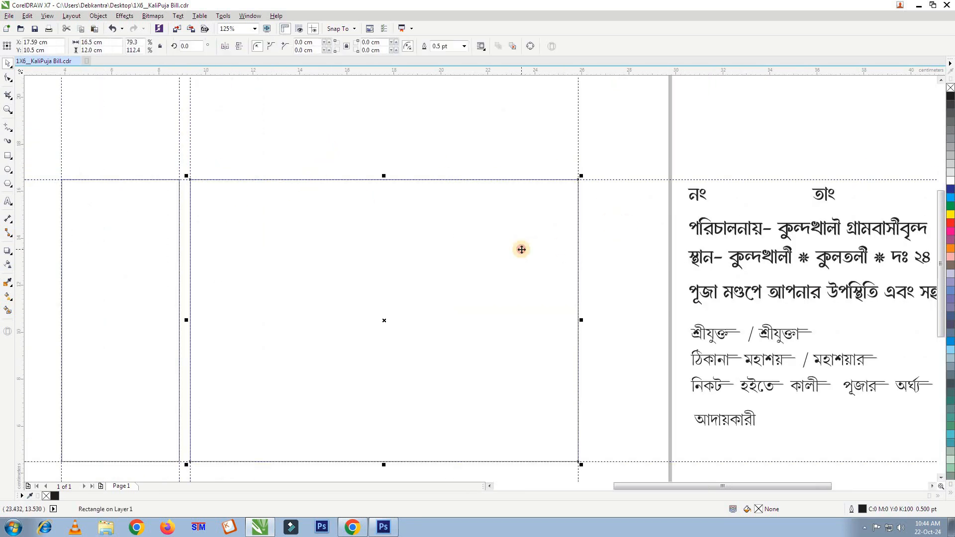
pyautogui.doubleClick(768, 508)
pyautogui.click(279, 149)
pyautogui.click(552, 304)
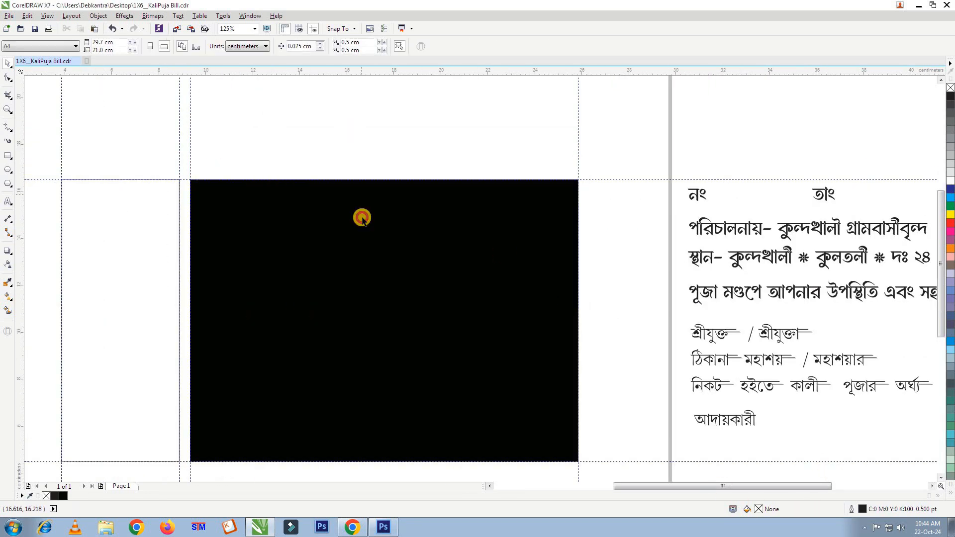
# - Remove the outline from the black rectangle
pyautogui.click(362, 218)
pyautogui.click(466, 47)
pyautogui.click(445, 57)
pyautogui.click(324, 137)
# - Draw a circle above the black rectangle and set its width and height to 1.45 cm
pyautogui.scroll(-1, 293, 153)
pyautogui.scroll(1, 290, 157)
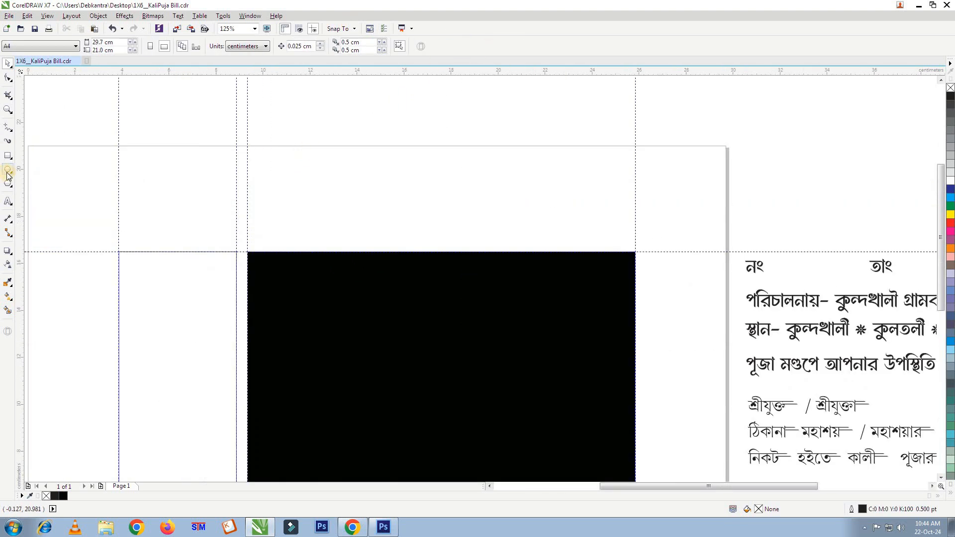
pyautogui.click(8, 170)
pyautogui.scroll(1, 268, 199)
pyautogui.moveTo(287, 152); pyautogui.dragTo(384, 249)
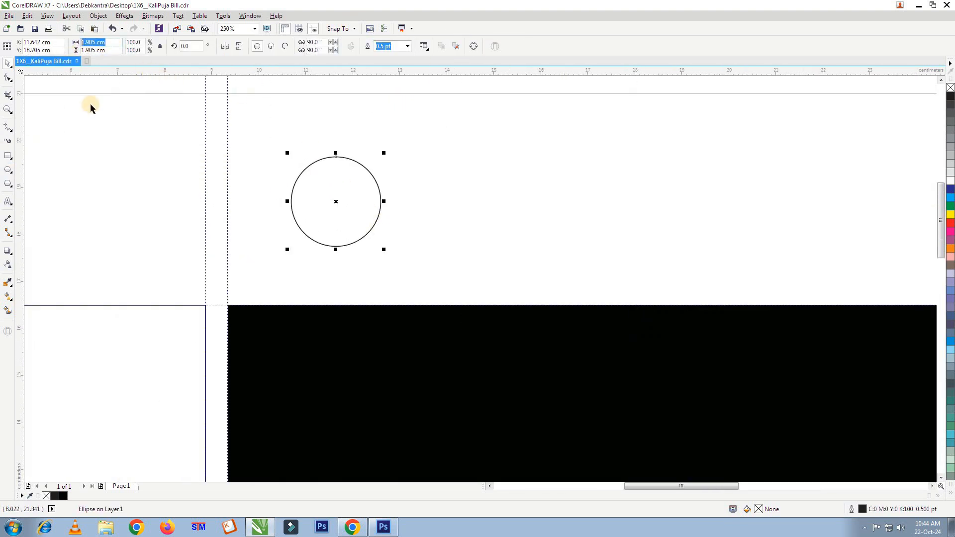
pyautogui.write('1.45')
pyautogui.press('Tab')
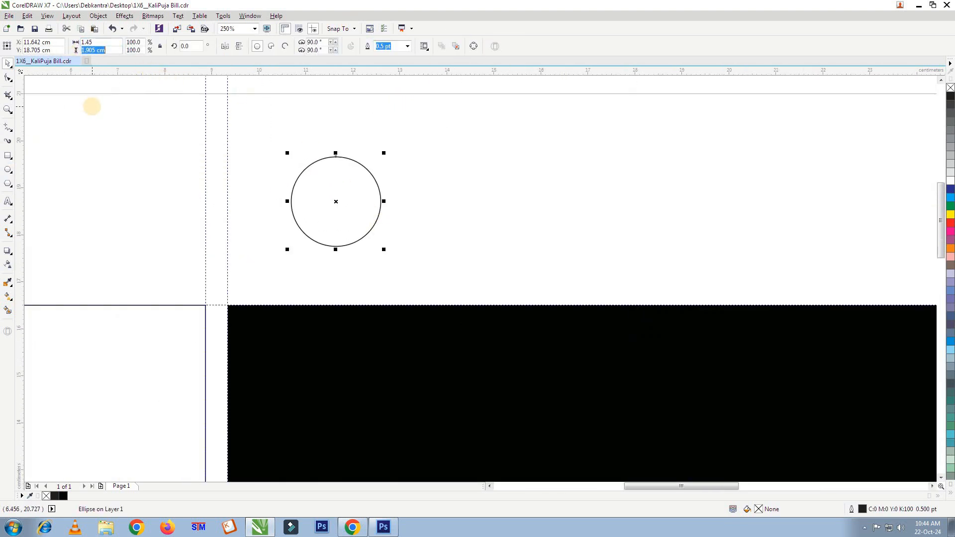
pyautogui.write('1.45')
pyautogui.press('Return')
# - Set the circle's outline width to 2.0 pt
pyautogui.scroll(1, 333, 189)
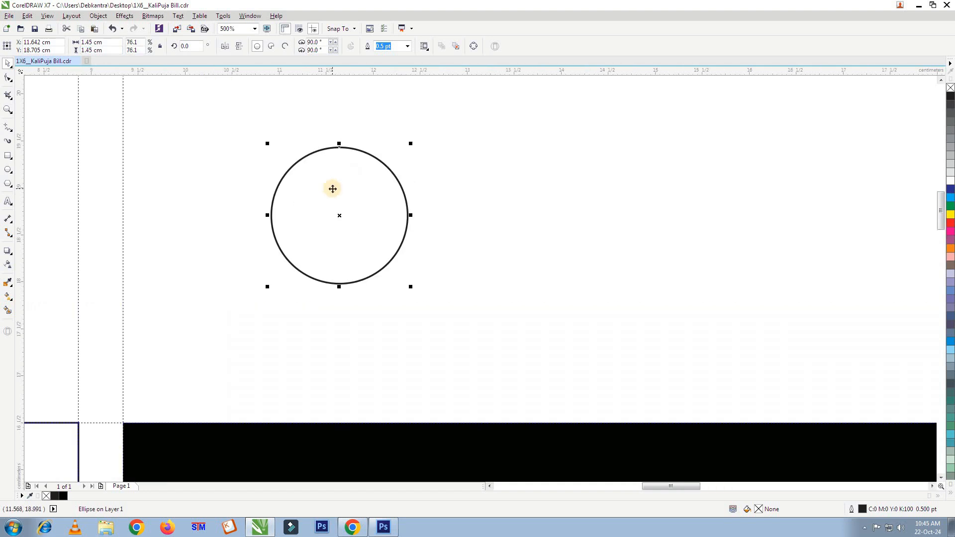
pyautogui.click(406, 46)
pyautogui.click(390, 102)
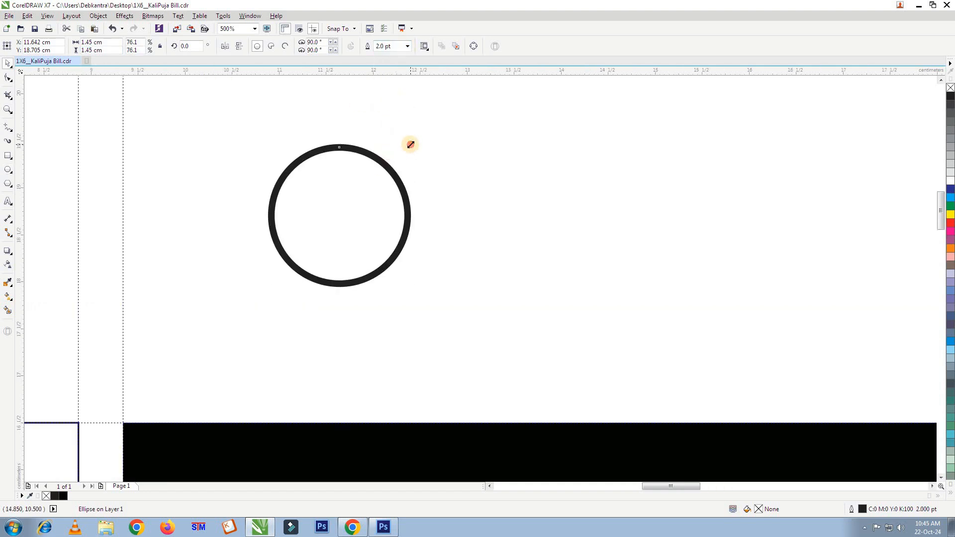
# - Create a smaller concentric copy of the circle and set its size to 0.48 × 0.48 cm
pyautogui.moveTo(410, 144); pyautogui.dragTo(369, 185)
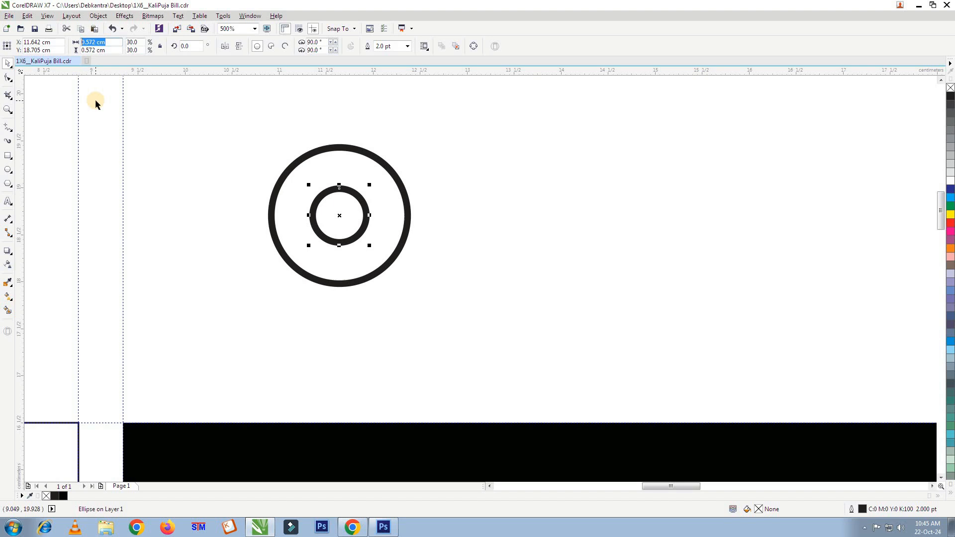
pyautogui.write('0.48')
pyautogui.press('Return')
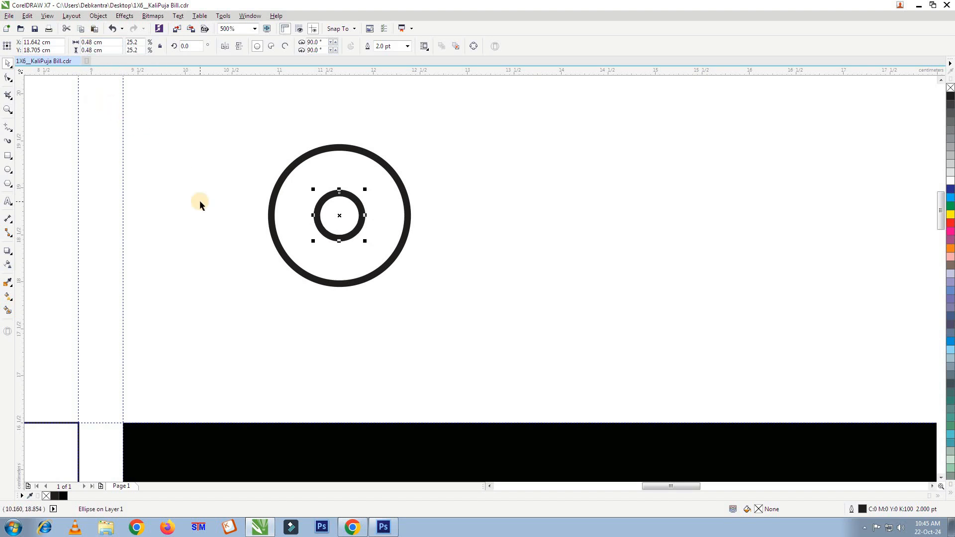
# - Make the inner circle's outline slightly thinner than the outer circle's
pyautogui.click(199, 201)
pyautogui.click(329, 220)
pyautogui.click(407, 46)
pyautogui.click(395, 87)
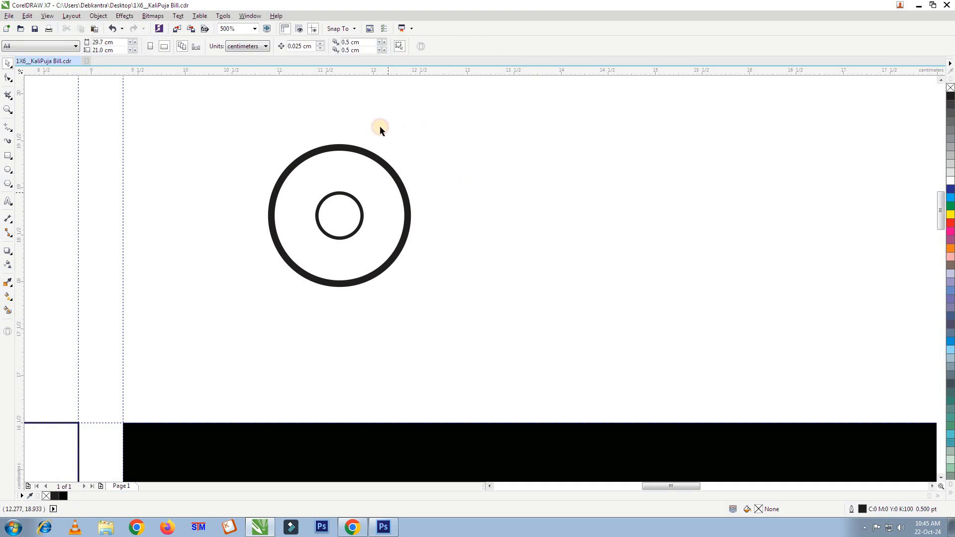
pyautogui.click(353, 172)
pyautogui.click(393, 94)
pyautogui.click(365, 222)
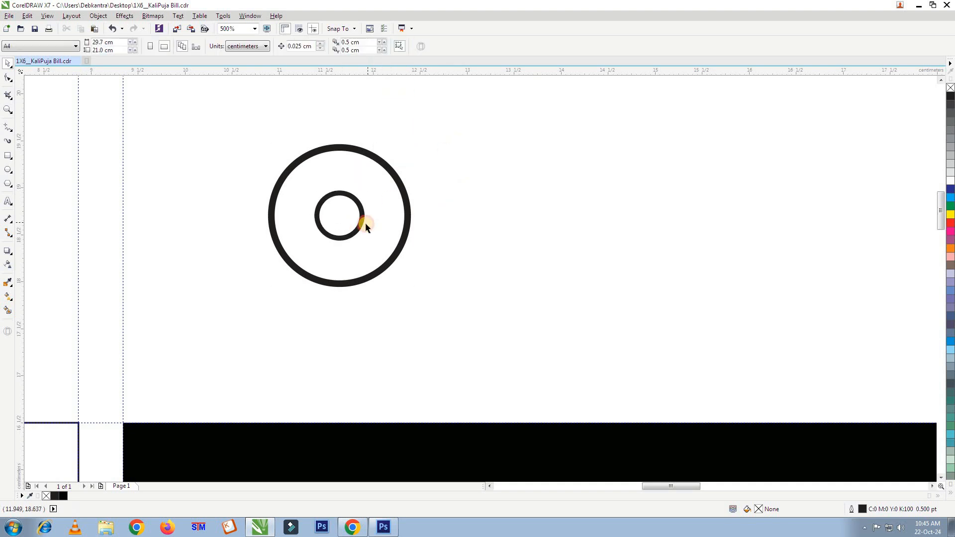
# - Blend the inner circle with the outer circle using 2 blend objects to form concentric rings
pyautogui.click(8, 252)
pyautogui.click(47, 270)
pyautogui.moveTo(338, 215); pyautogui.dragTo(339, 149)
pyautogui.doubleClick(252, 43)
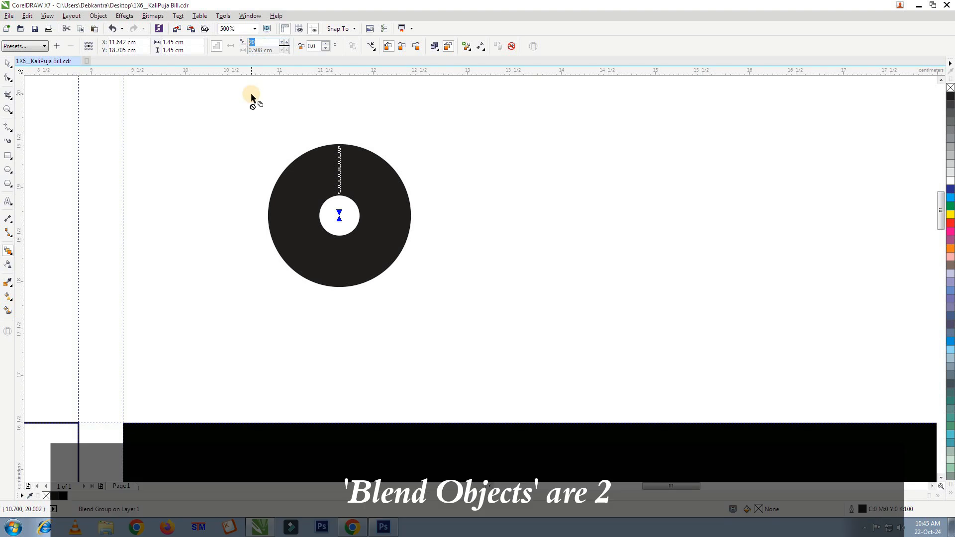
pyautogui.write('2')
pyautogui.press('Return')
pyautogui.click(5, 66)
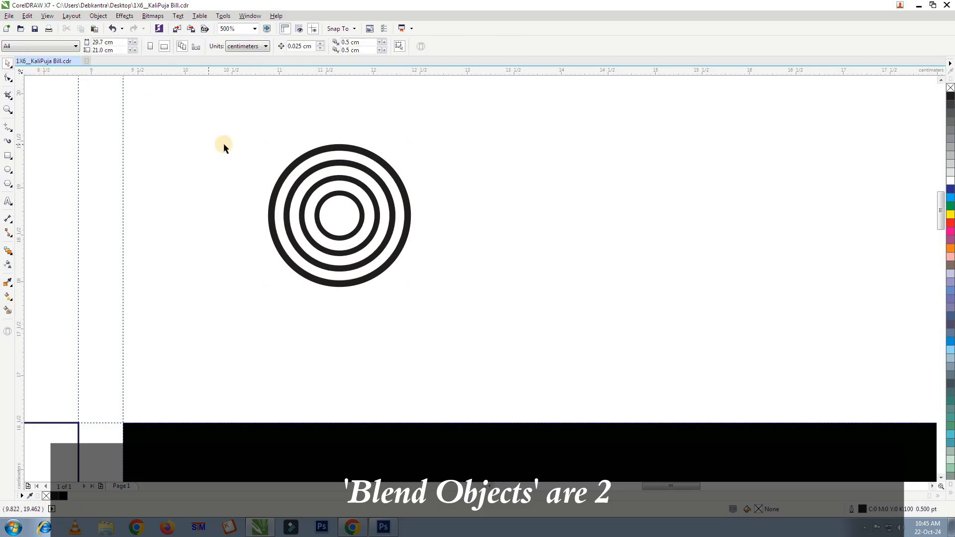
# - Move the blended rings to the upper left of the black rectangle and make their outlines white
pyautogui.scroll(-2, 222, 144)
pyautogui.moveTo(222, 126); pyautogui.dragTo(367, 249)
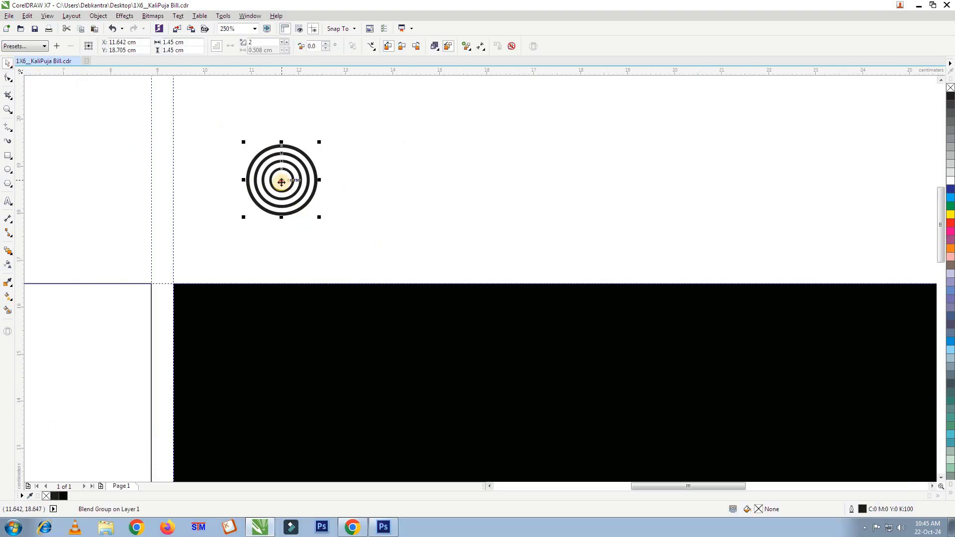
pyautogui.moveTo(281, 182); pyautogui.dragTo(256, 315)
pyautogui.scroll(-1, 261, 287)
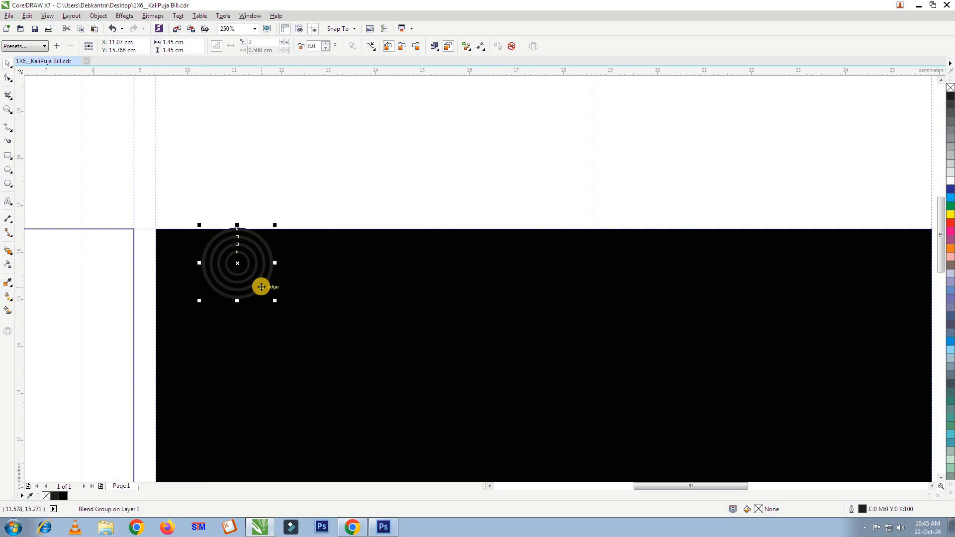
pyautogui.rightClick(950, 193)
pyautogui.scroll(3, 240, 232)
pyautogui.scroll(-3, 240, 240)
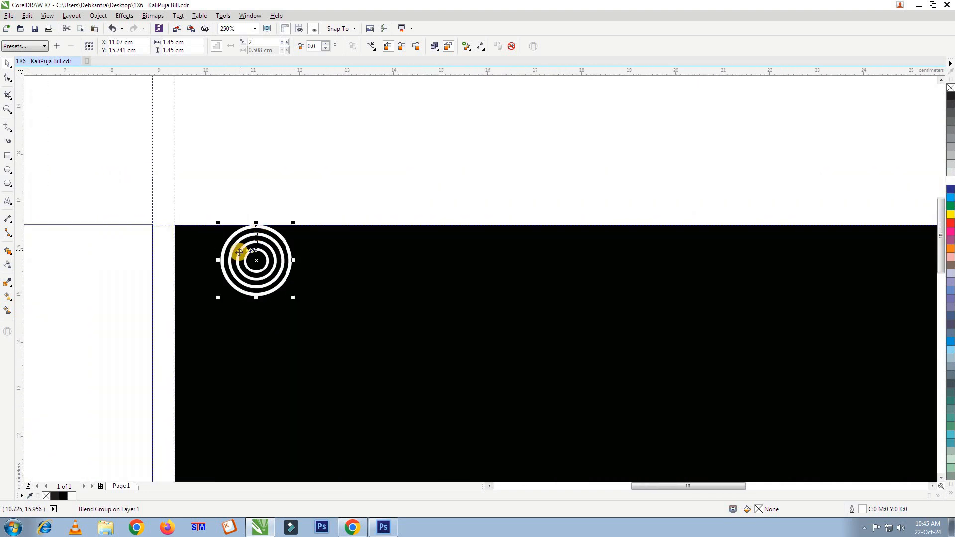
# - Duplicate the white rings side by side into a row of ten along the black rectangle's upper edge
pyautogui.hotkey('ctrl', 'd')
pyautogui.scroll(-2, 204, 283)
pyautogui.hotkey('ctrl', 'd')
pyautogui.hotkey('ctrl', 'd')
pyautogui.hotkey('ctrl', 'd')
pyautogui.hotkey('ctrl', 'd')
pyautogui.hotkey('ctrl', 'd')
pyautogui.hotkey('ctrl', 'd')
pyautogui.hotkey('ctrl', 'd')
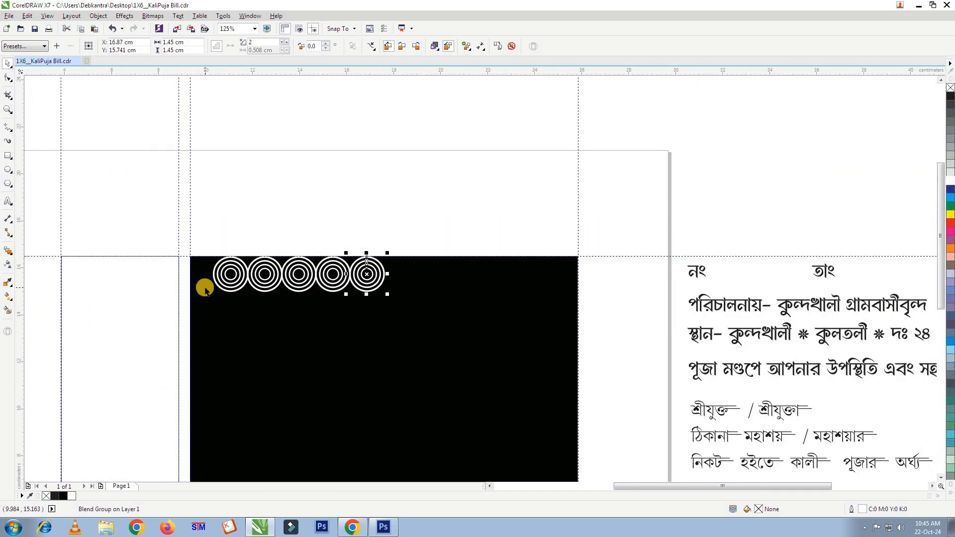
# - Group the whole row of ring motifs
pyautogui.moveTo(214, 239); pyautogui.dragTo(570, 316)
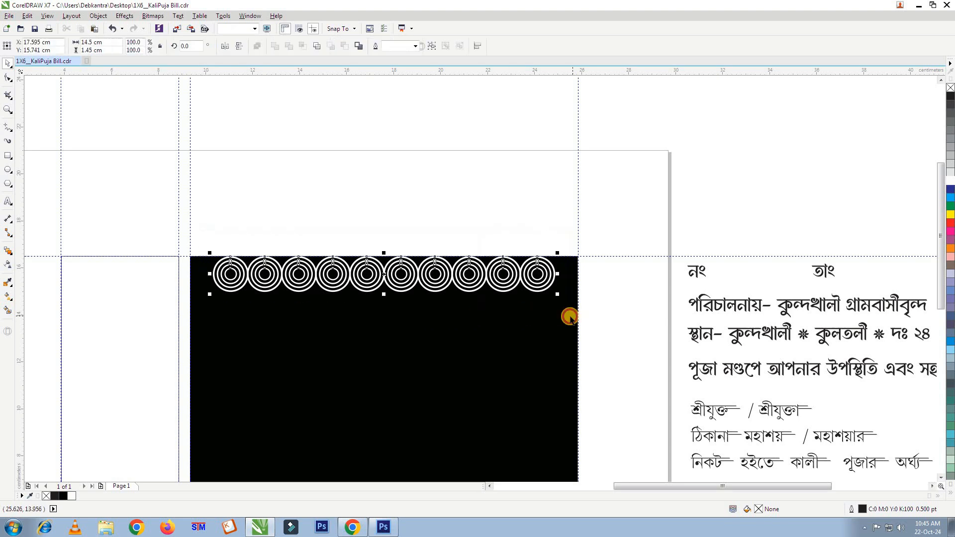
pyautogui.rightClick(407, 275)
pyautogui.click(445, 329)
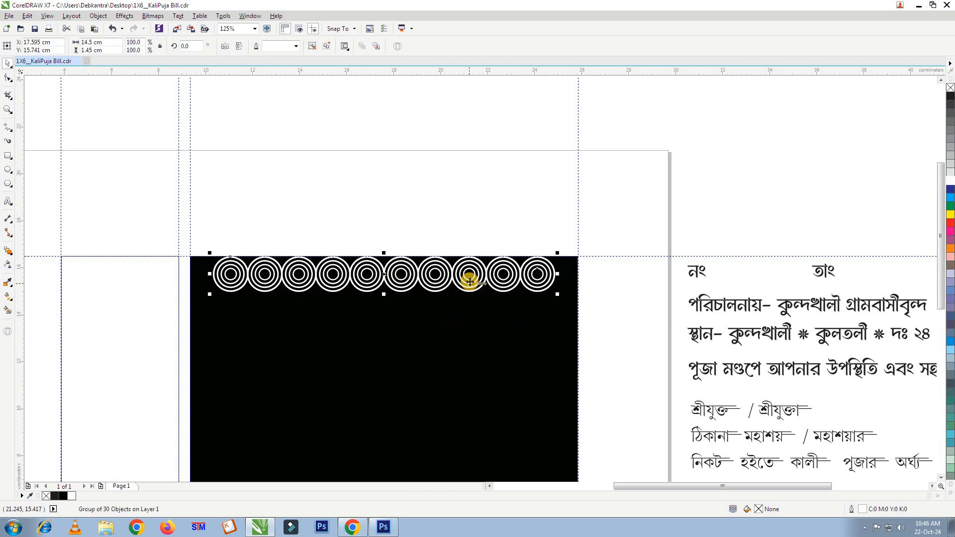
# - Center the ring group horizontally on the black rectangle
pyautogui.scroll(2, 465, 277)
pyautogui.keyDown('shift'); pyautogui.click(478, 328); pyautogui.keyUp('shift')
pyautogui.scroll(-2, 453, 214)
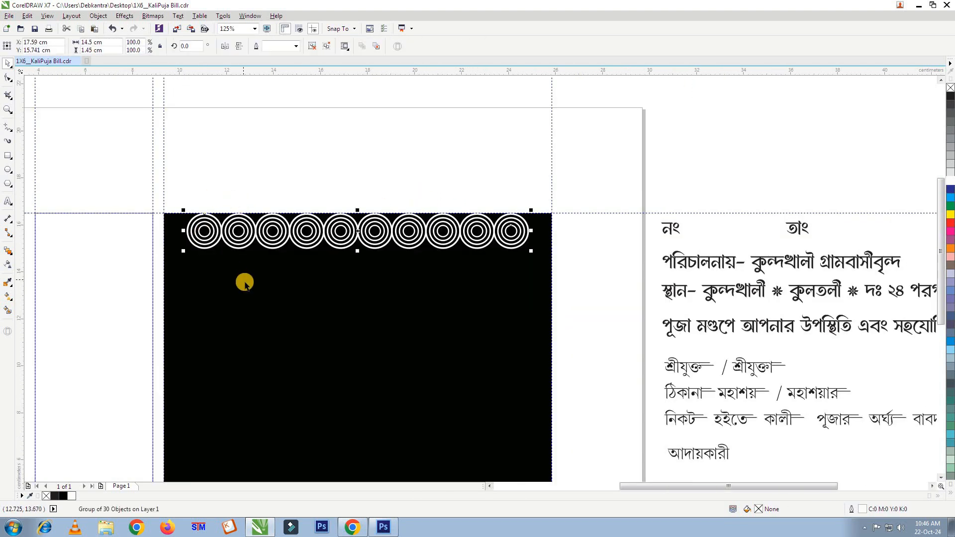
pyautogui.press('c')
pyautogui.hotkey('ctrl', 'z')
pyautogui.click(255, 239)
pyautogui.scroll(-2, 311, 207)
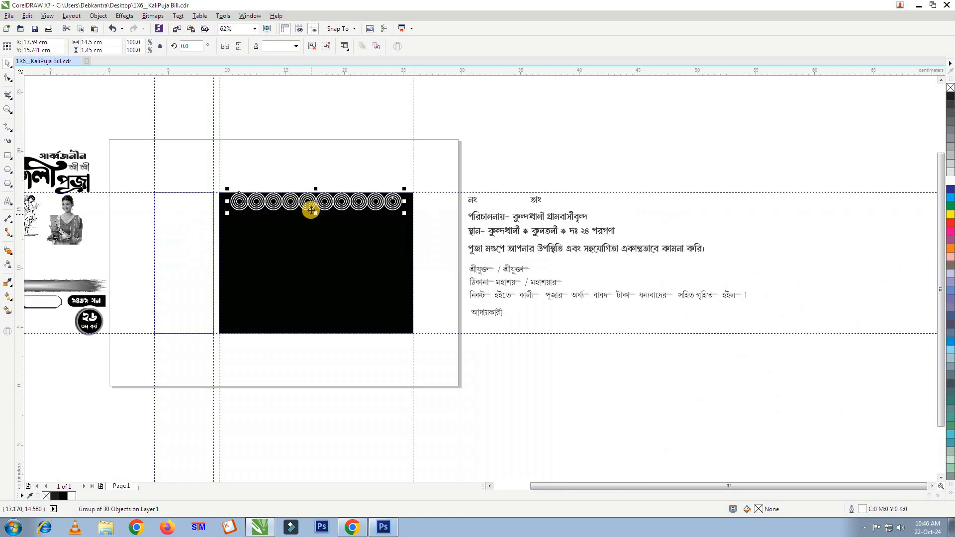
# - Duplicate the grouped row of ring motifs straight down along the black rectangle's lower edge
pyautogui.moveTo(312, 207); pyautogui.dragTo(330, 325)
pyautogui.scroll(6, 324, 337)
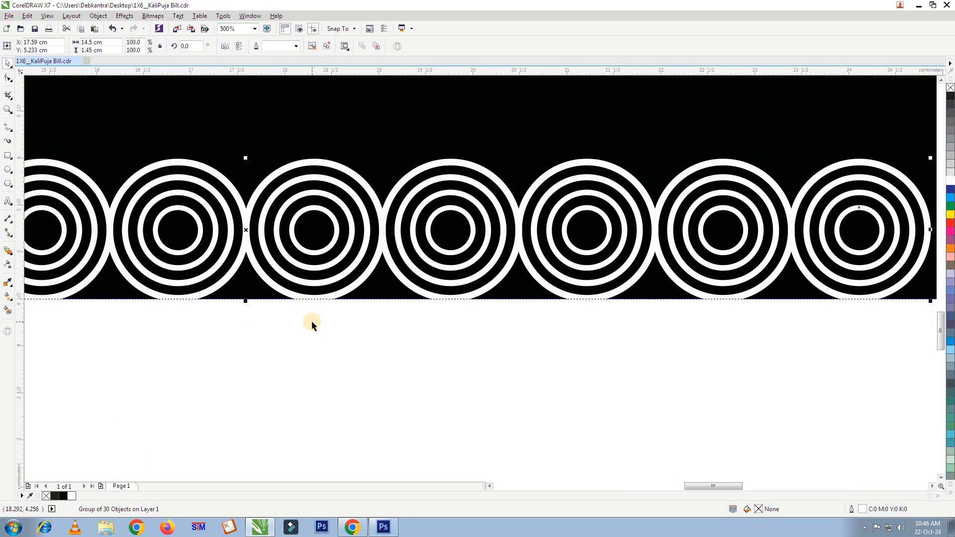
pyautogui.scroll(-6, 312, 320)
# - Duplicate the ring row again, rotate the copy 90 degrees and place it along the black rectangle's left edge
pyautogui.moveTo(346, 287); pyautogui.dragTo(273, 167)
pyautogui.write('90')
pyautogui.press('Return')
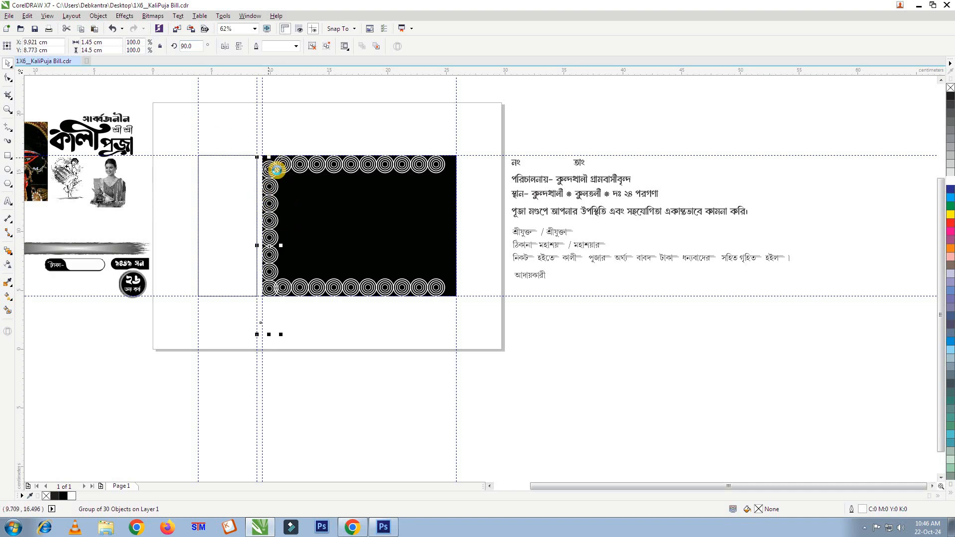
pyautogui.scroll(4, 271, 174)
pyautogui.moveTo(257, 210); pyautogui.dragTo(268, 231)
pyautogui.scroll(2, 264, 226)
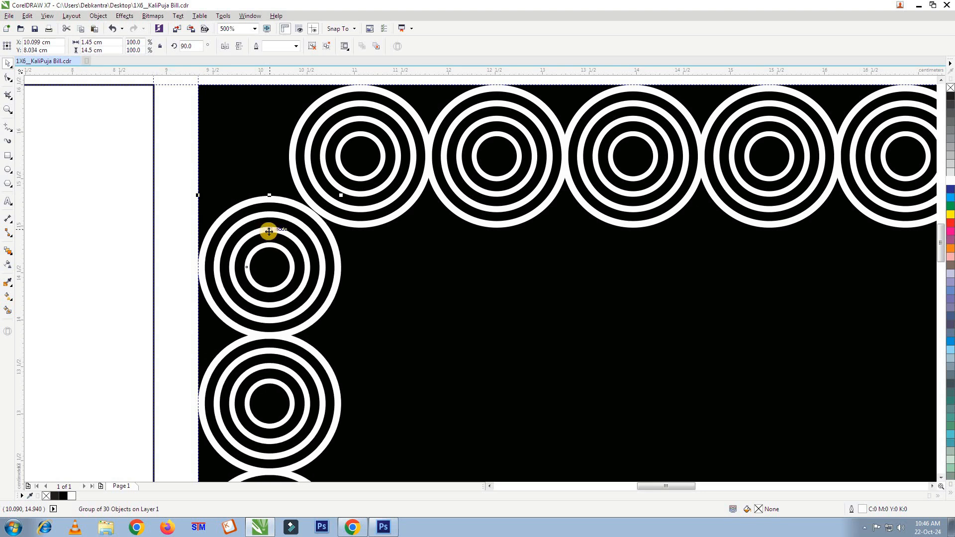
# - Ungroup the vertical ring column and delete its three lowest motifs at and below the rectangle's bottom edge
pyautogui.scroll(-4, 269, 231)
pyautogui.scroll(2, 281, 300)
pyautogui.scroll(-1, 303, 209)
pyautogui.scroll(1, 305, 156)
pyautogui.click(341, 307)
pyautogui.click(314, 283)
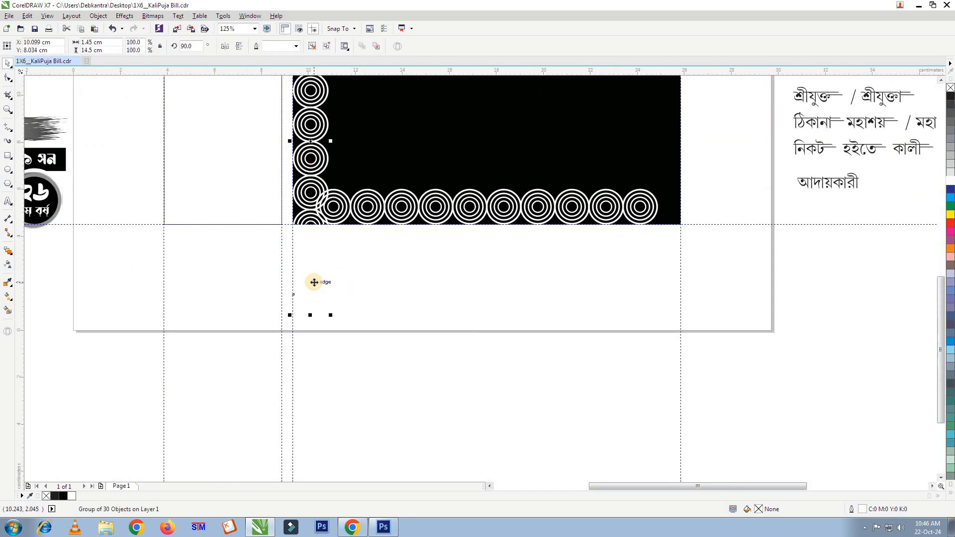
pyautogui.rightClick(310, 273)
pyautogui.click(373, 79)
pyautogui.moveTo(375, 343); pyautogui.dragTo(254, 207)
pyautogui.rightClick(306, 240)
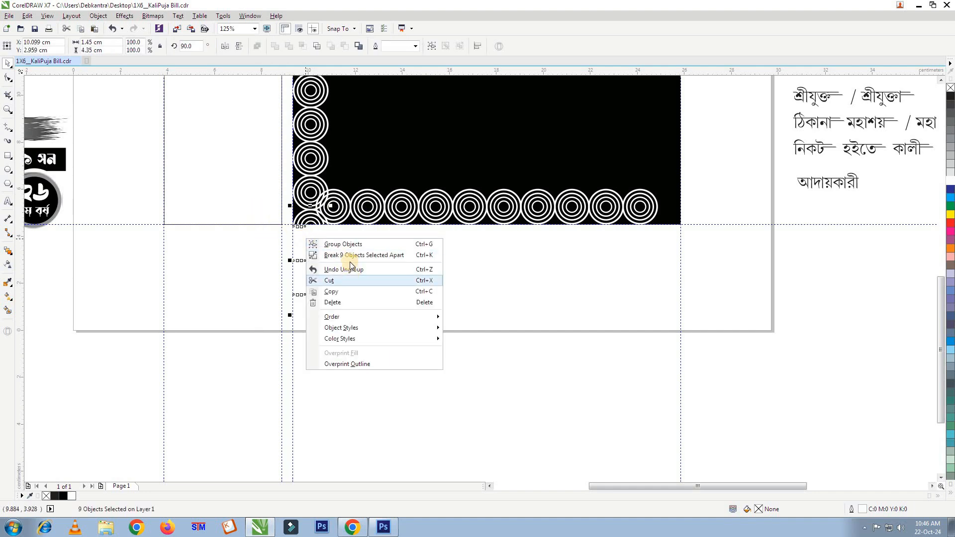
pyautogui.click(364, 301)
# - Scale the remaining left column of rings to about 1.39 × 9.71 cm, fitting it between the upper and lower rows
pyautogui.scroll(-1, 338, 336)
pyautogui.scroll(1, 293, 153)
pyautogui.moveTo(297, 129); pyautogui.dragTo(380, 425)
pyautogui.scroll(2, 364, 421)
pyautogui.moveTo(352, 392); pyautogui.dragTo(345, 386)
pyautogui.scroll(1, 332, 360)
pyautogui.scroll(-5, 337, 368)
pyautogui.scroll(5, 338, 318)
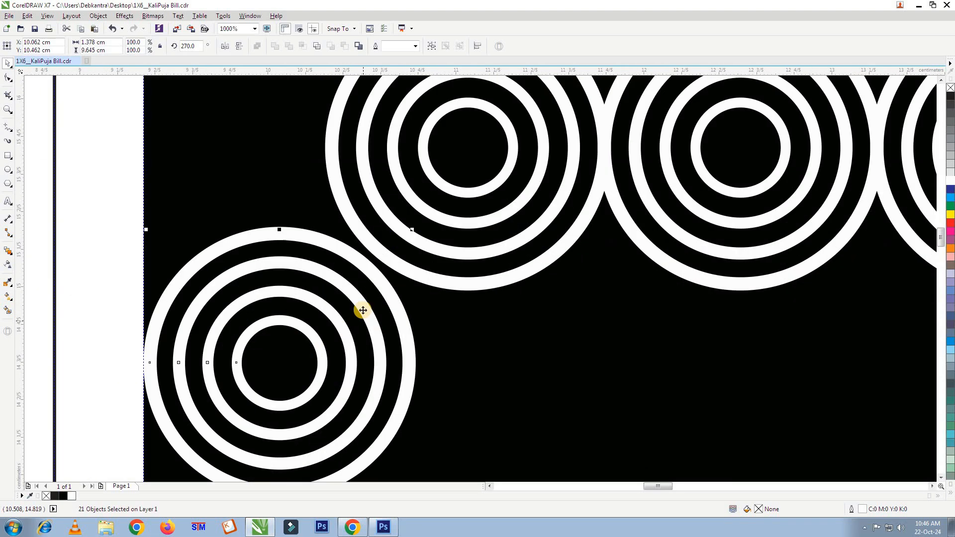
pyautogui.moveTo(411, 230)
pyautogui.mouseDown()
pyautogui.moveTo(420, 214)
pyautogui.moveTo(413, 219)
pyautogui.mouseUp()
pyautogui.scroll(-5, 325, 214)
# - Duplicate the left ring column to the black rectangle's right edge, group the copy and nudge it against the edge
pyautogui.scroll(2, 315, 249)
pyautogui.moveTo(278, 251); pyautogui.dragTo(628, 270)
pyautogui.rightClick(628, 269)
pyautogui.hotkey('ctrl', 'g')
pyautogui.scroll(3, 642, 246)
pyautogui.press('Right')
pyautogui.press('Right')
pyautogui.press('Right')
pyautogui.press('Right')
pyautogui.press('Right')
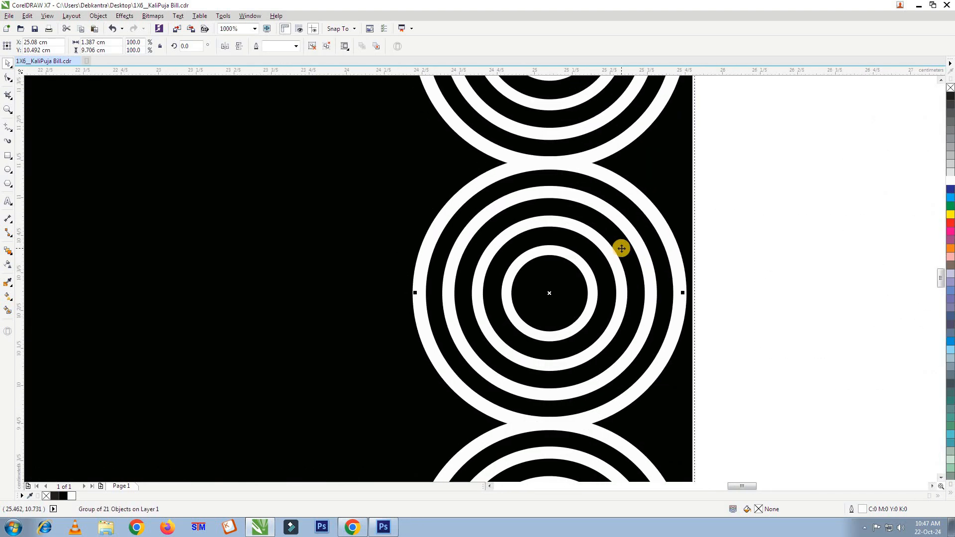
pyautogui.scroll(-3, 619, 242)
pyautogui.scroll(-1, 483, 211)
pyautogui.scroll(1, 501, 199)
pyautogui.click(438, 105)
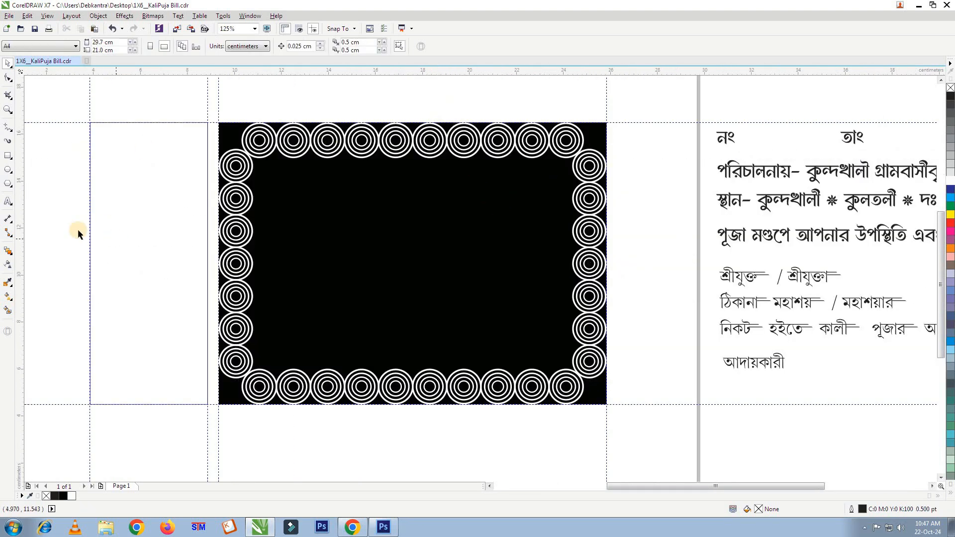
# - Draw a white-filled rectangle without outline, about 11.56 × 7.03 cm, inside the ring border
pyautogui.click(8, 156)
pyautogui.moveTo(277, 188); pyautogui.dragTo(549, 353)
pyautogui.click(950, 181)
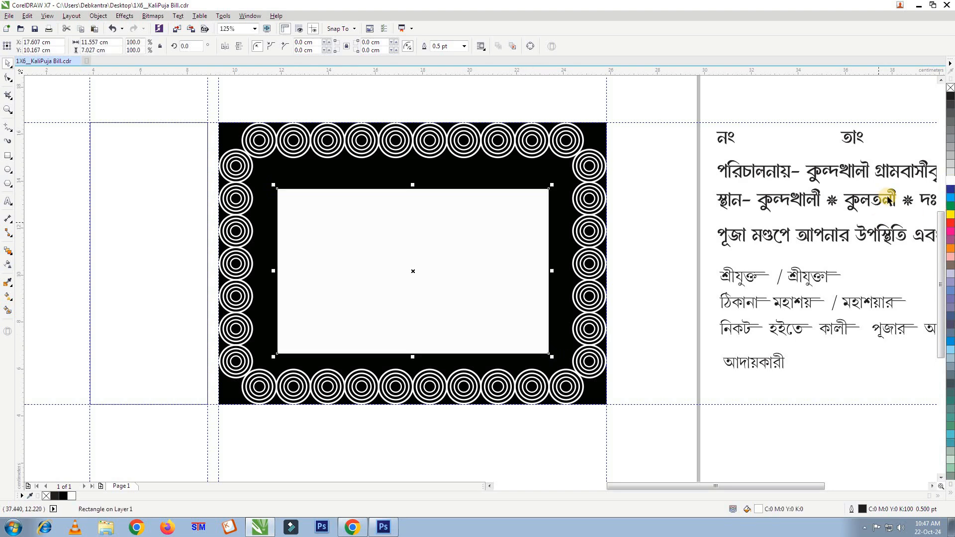
pyautogui.scroll(2, 356, 243)
pyautogui.scroll(-2, 351, 252)
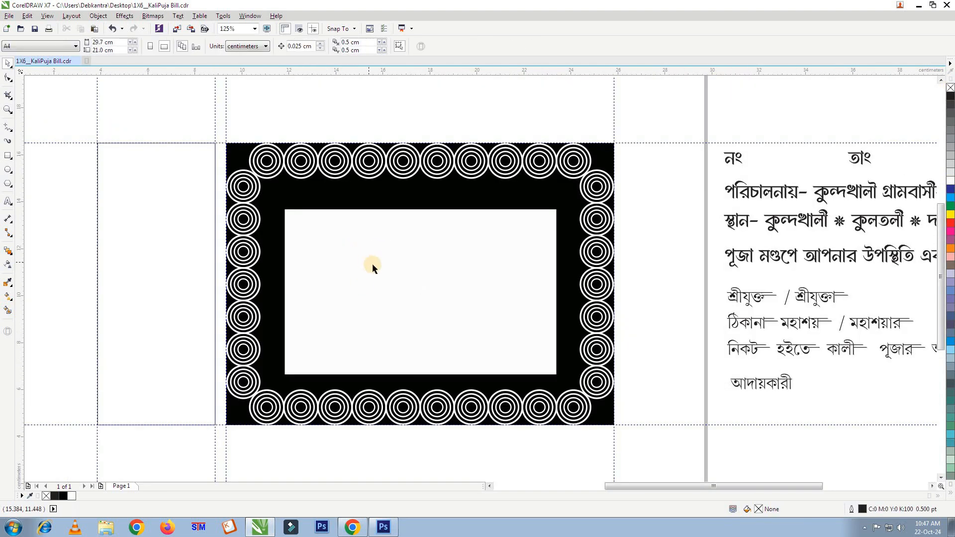
# - Center the white rectangle horizontally and vertically on the black rectangle
pyautogui.click(385, 194)
pyautogui.click(401, 110)
pyautogui.click(388, 237)
pyautogui.keyDown('shift'); pyautogui.click(375, 191); pyautogui.keyUp('shift')
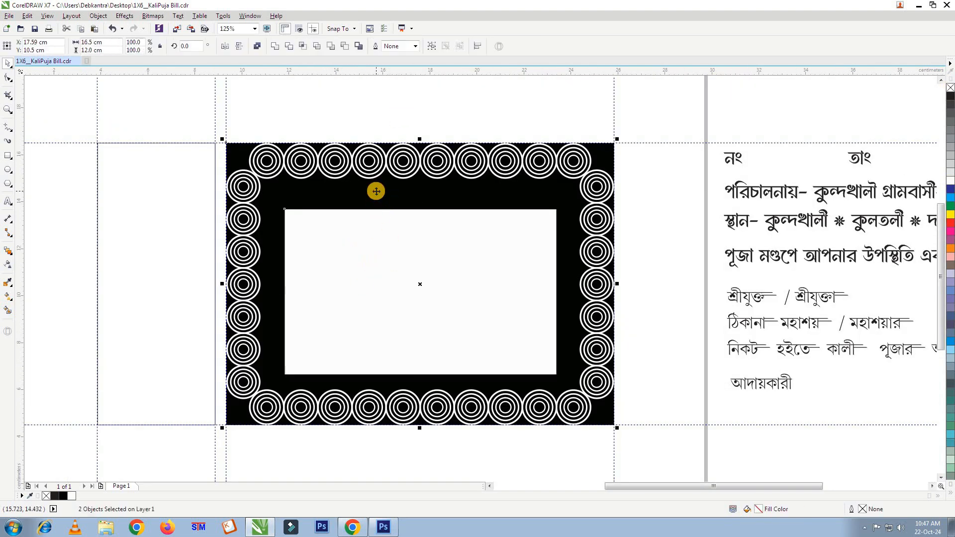
pyautogui.press('c')
pyautogui.press('e')
pyautogui.click(402, 115)
# - Enlarge the white rectangle from its center to about 15.03 × 10.48 cm so it covers the inner halves of the rings
pyautogui.click(402, 220)
pyautogui.moveTo(562, 376); pyautogui.dragTo(592, 425)
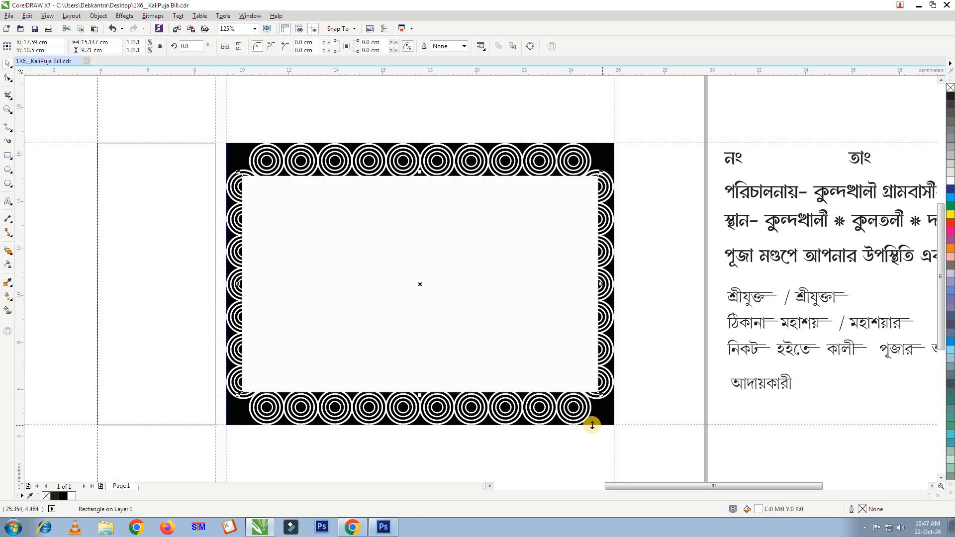
pyautogui.scroll(2, 587, 416)
pyautogui.moveTo(253, 387); pyautogui.dragTo(390, 428)
pyautogui.scroll(-2, 271, 292)
pyautogui.scroll(4, 249, 267)
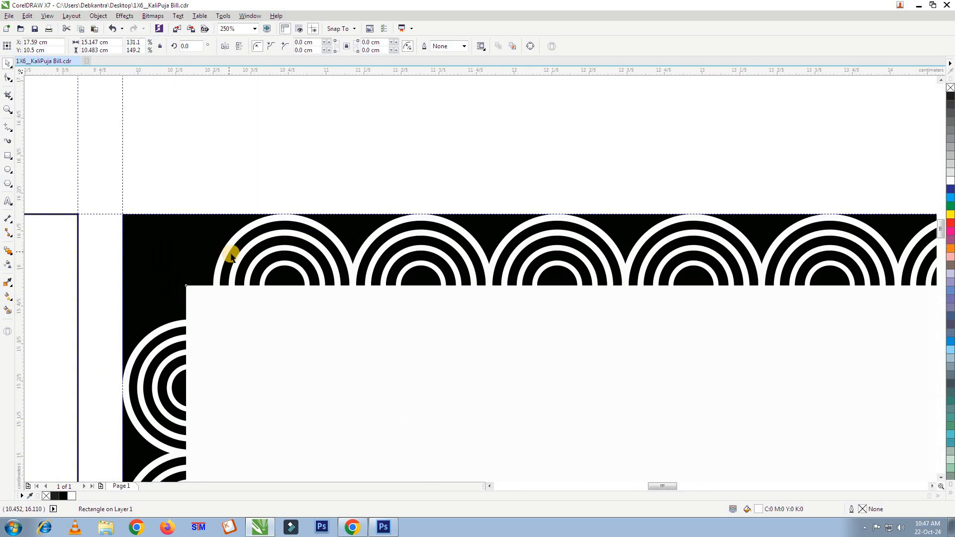
pyautogui.scroll(-4, 230, 252)
pyautogui.scroll(6, 457, 299)
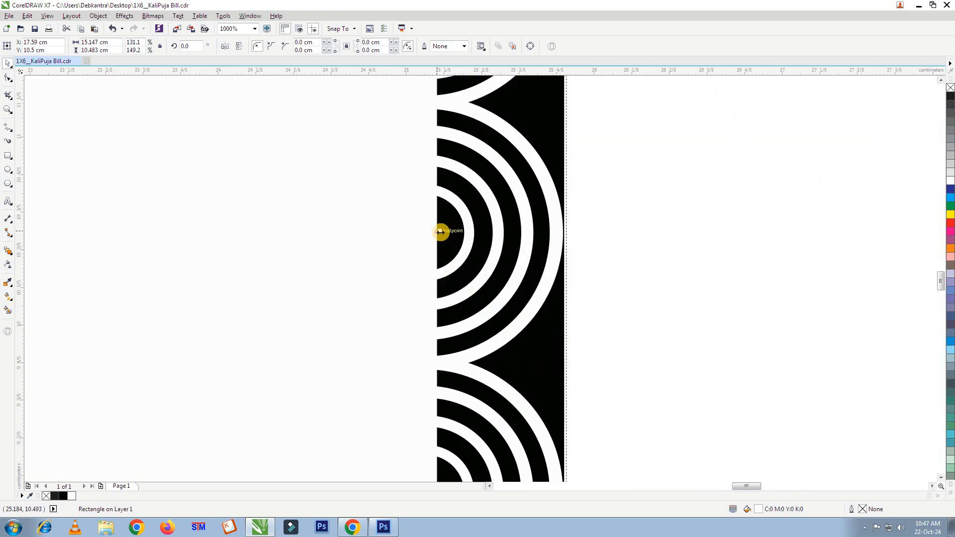
pyautogui.moveTo(440, 231); pyautogui.dragTo(419, 232)
pyautogui.scroll(-5, 288, 358)
pyautogui.scroll(4, 371, 299)
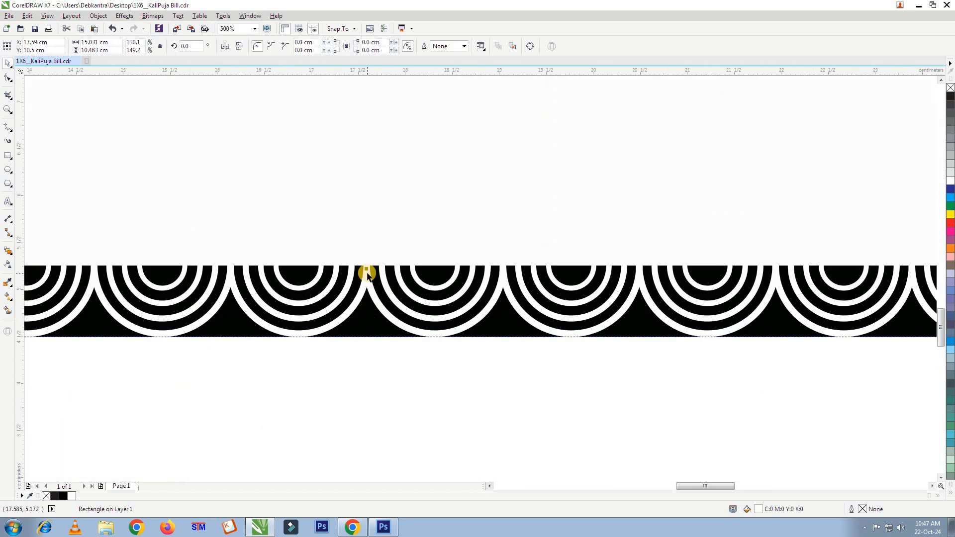
pyautogui.scroll(-5, 356, 348)
# - Duplicate a ring motif from the left column over the black rectangle's upper-left corner and group its rings
pyautogui.click(209, 243)
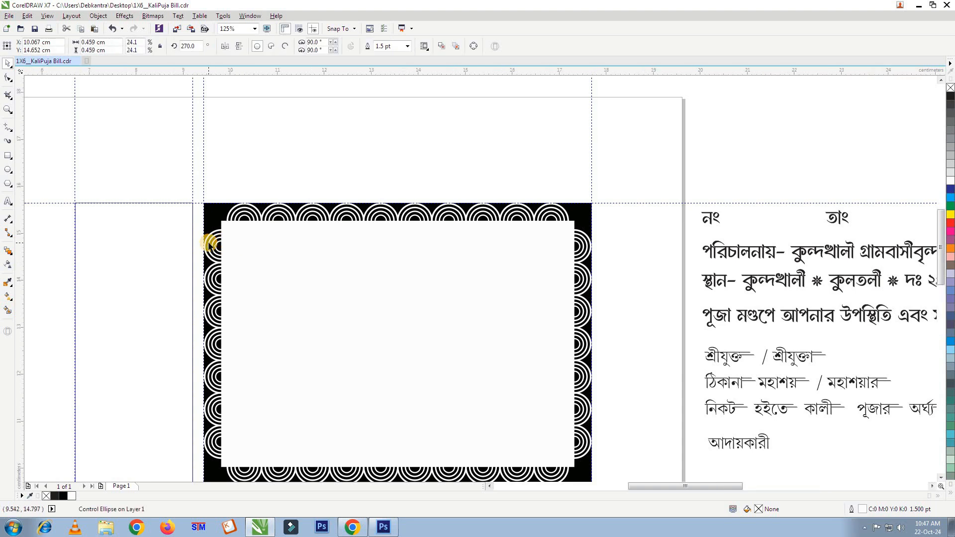
pyautogui.scroll(2, 209, 244)
pyautogui.moveTo(267, 319); pyautogui.dragTo(199, 177)
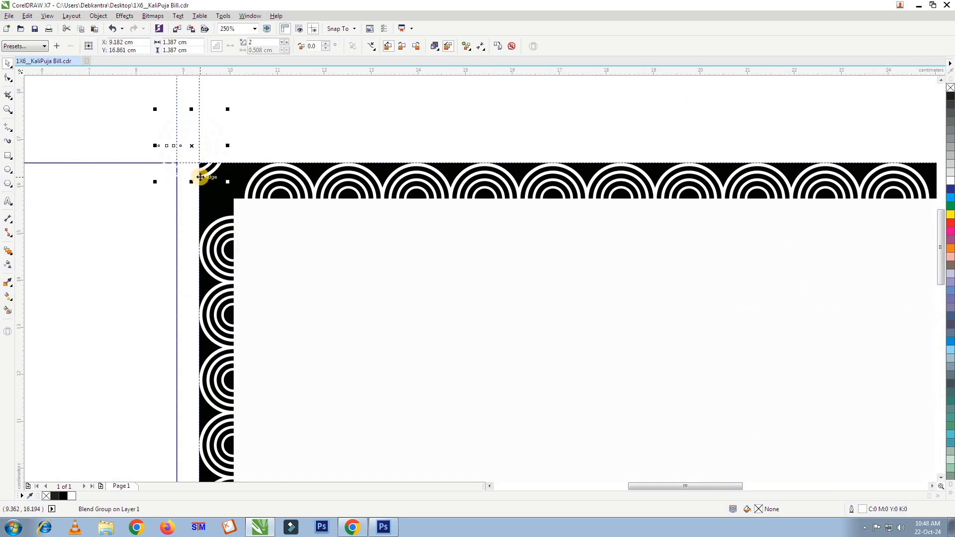
pyautogui.rightClick(192, 126)
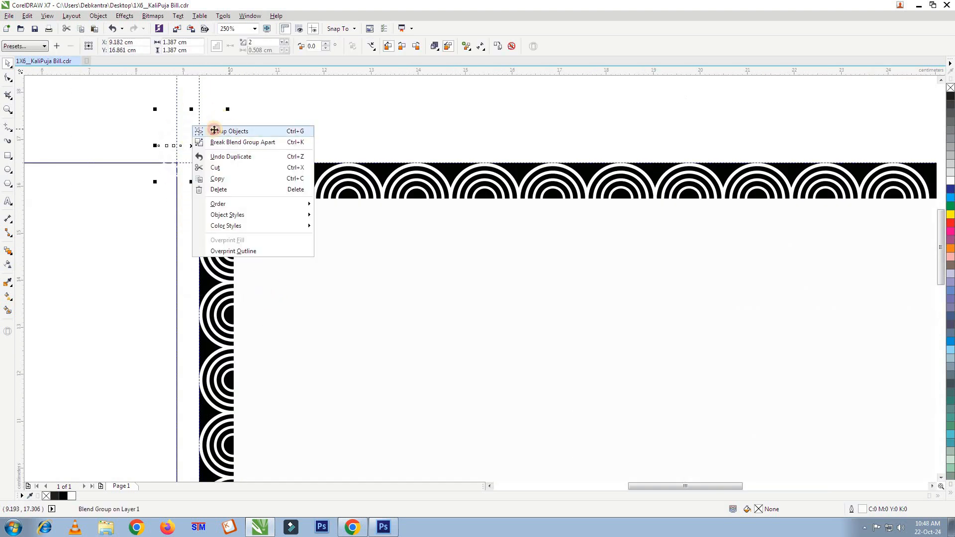
pyautogui.click(214, 131)
# - PowerClip the grouped corner ring motif inside the black rectangle
pyautogui.rightClick(191, 133)
pyautogui.click(223, 137)
pyautogui.click(215, 188)
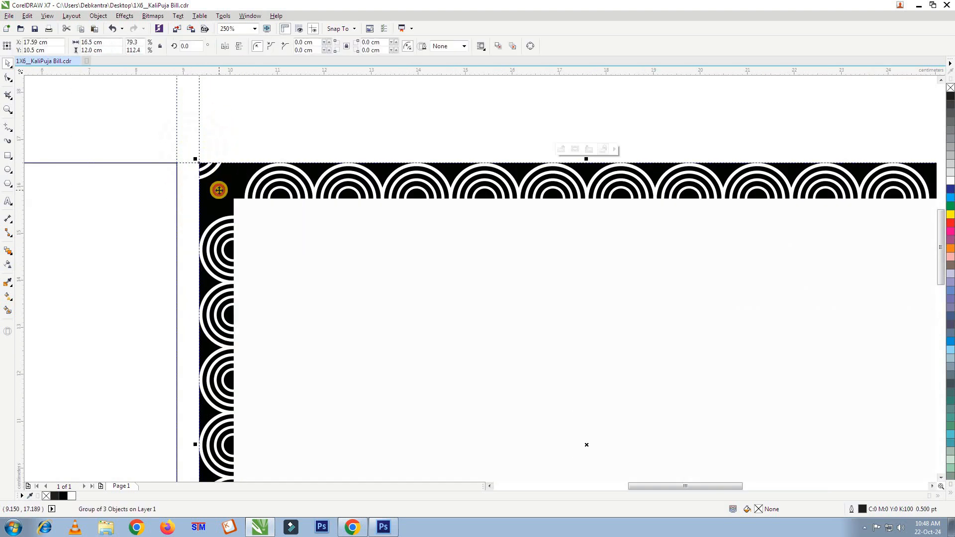
# - Edit the PowerClip contents, center the ring motif on the frame's upper-left corner and copy it to the other three corners
pyautogui.click(561, 150)
pyautogui.scroll(1, 201, 155)
pyautogui.moveTo(192, 140); pyautogui.dragTo(204, 176)
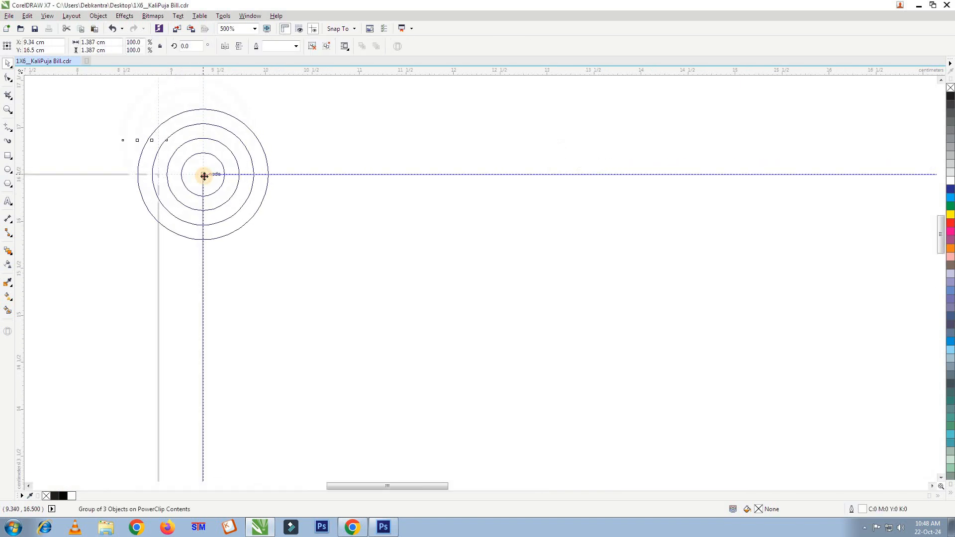
pyautogui.scroll(-2, 205, 177)
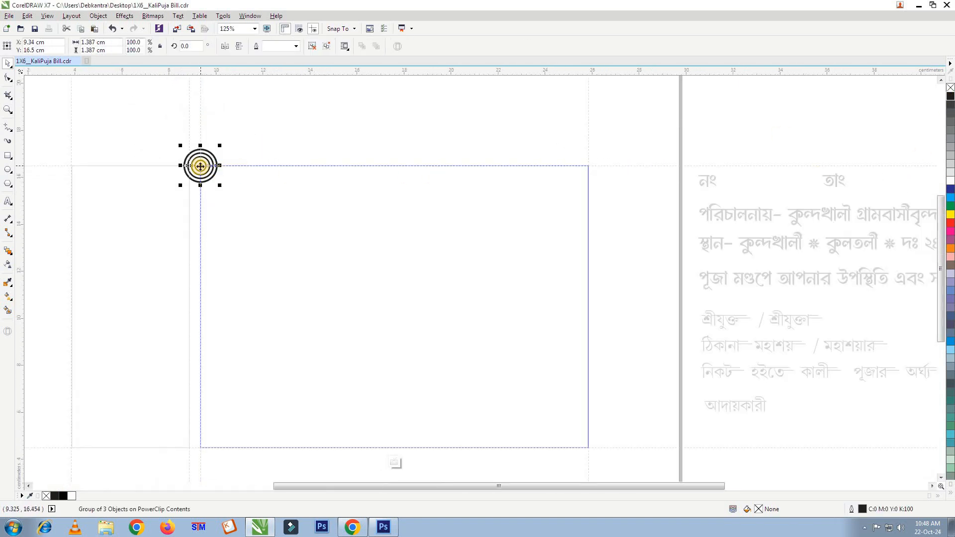
pyautogui.moveTo(595, 267); pyautogui.dragTo(201, 464)
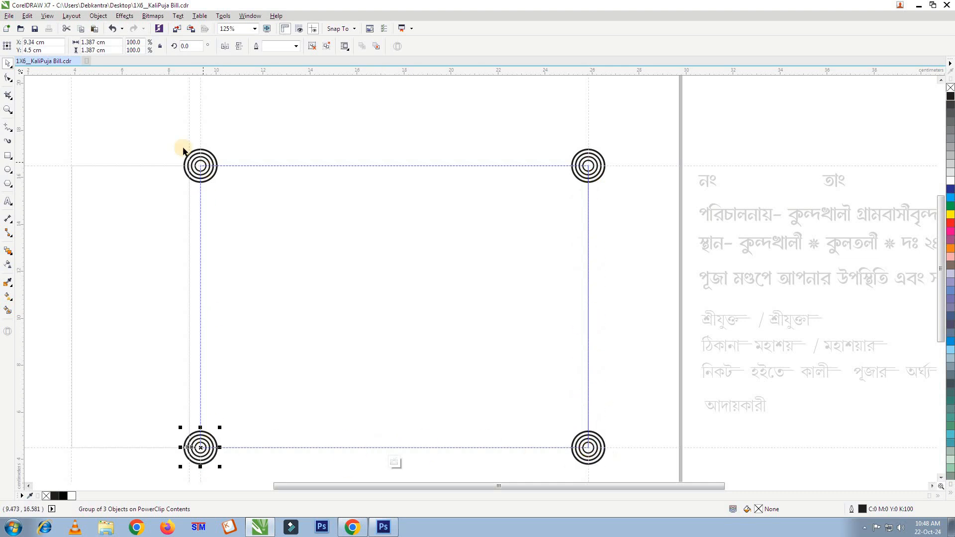
# - Make the outlines of all four corner ring motifs white and finish editing the PowerClip
pyautogui.hotkey('ctrl', 'a')
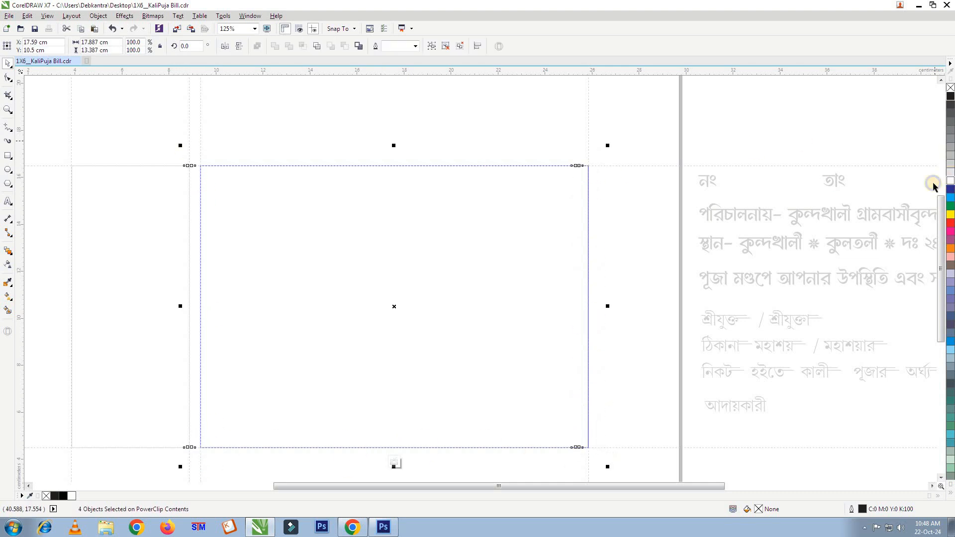
pyautogui.click(395, 462)
pyautogui.scroll(-1, 328, 172)
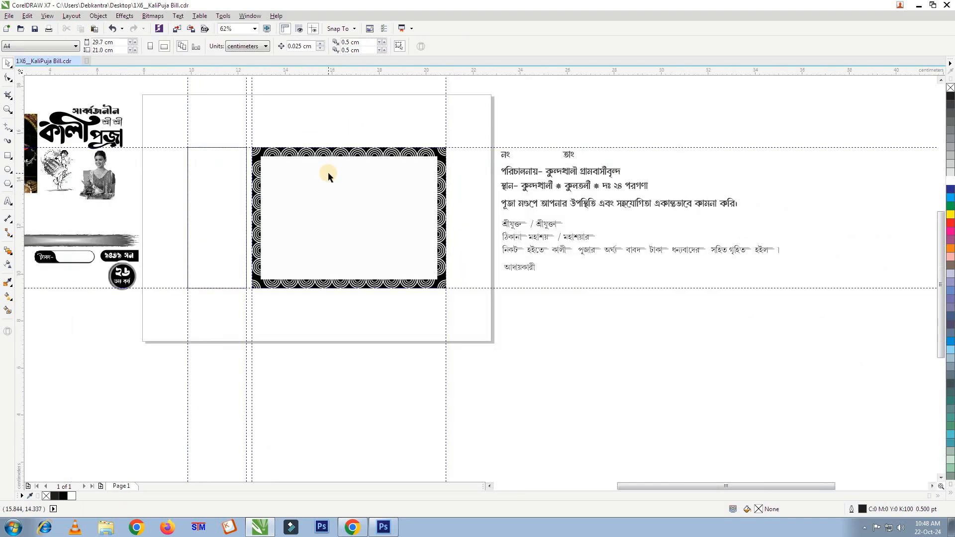
# - Apply a Medium Glow drop shadow to the white rectangle, with black as its color and a feathering of 2
pyautogui.scroll(1, 326, 172)
pyautogui.click(7, 255)
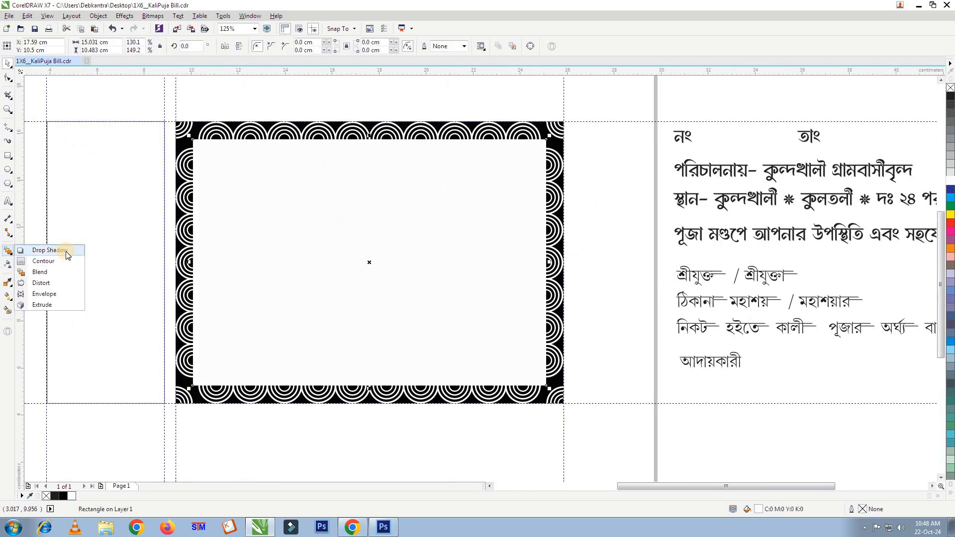
pyautogui.click(40, 250)
pyautogui.click(41, 46)
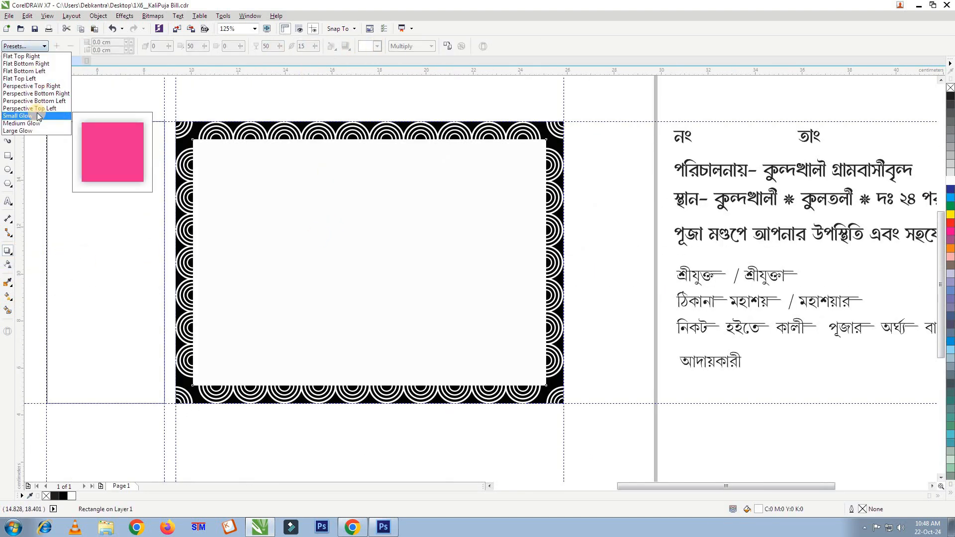
pyautogui.click(23, 123)
pyautogui.click(377, 45)
pyautogui.click(360, 55)
pyautogui.write('2')
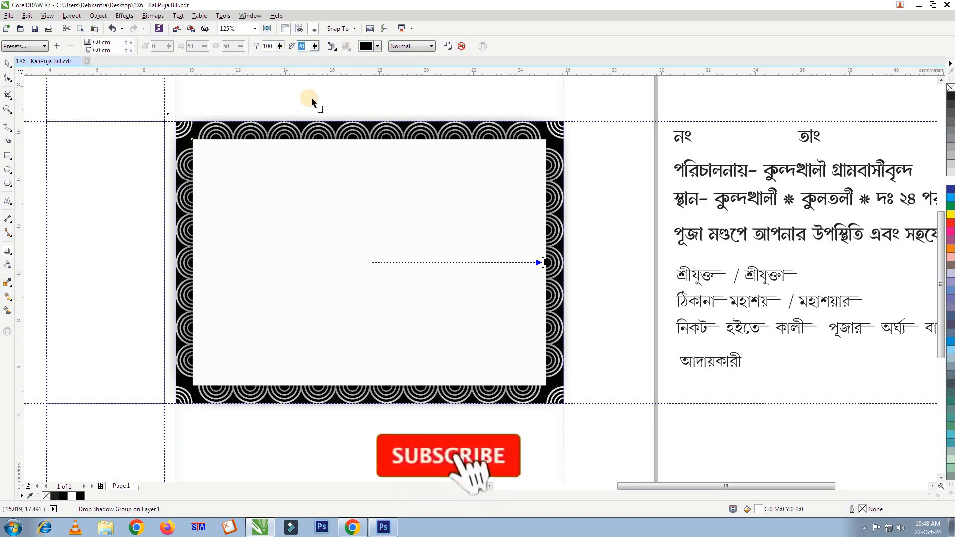
pyautogui.press('Return')
pyautogui.press('Escape')
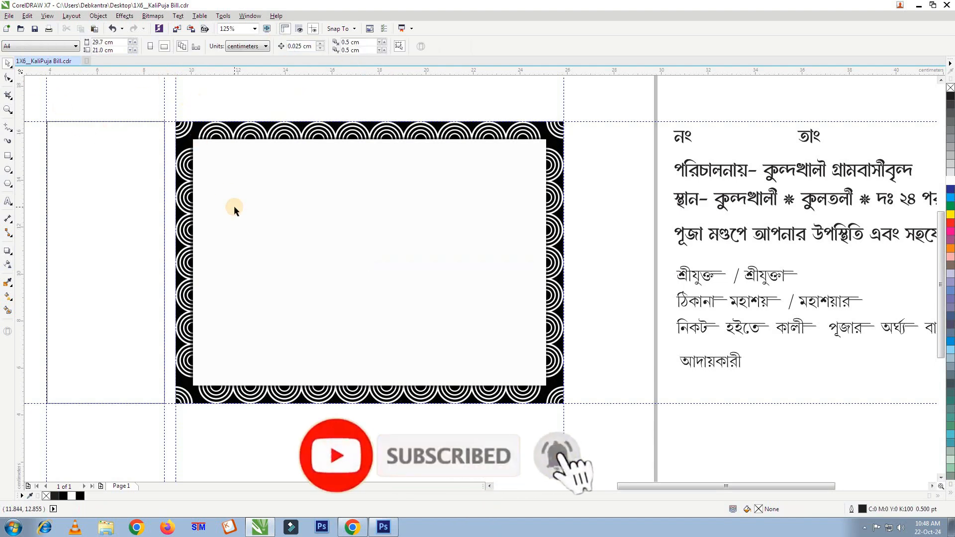
# - Select the whole ring border together with the white panel and lock these objects
pyautogui.scroll(2, 243, 169)
pyautogui.press('F4')
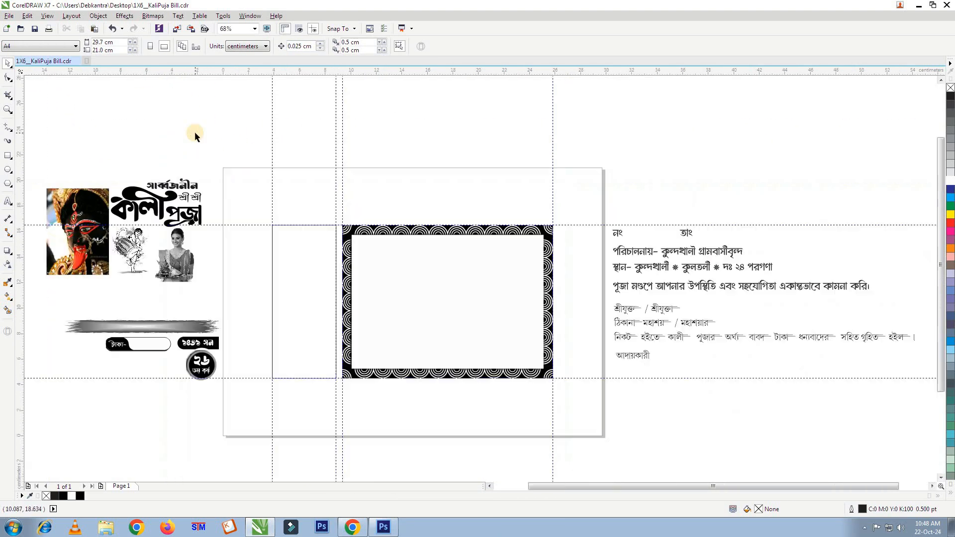
pyautogui.scroll(3, 460, 303)
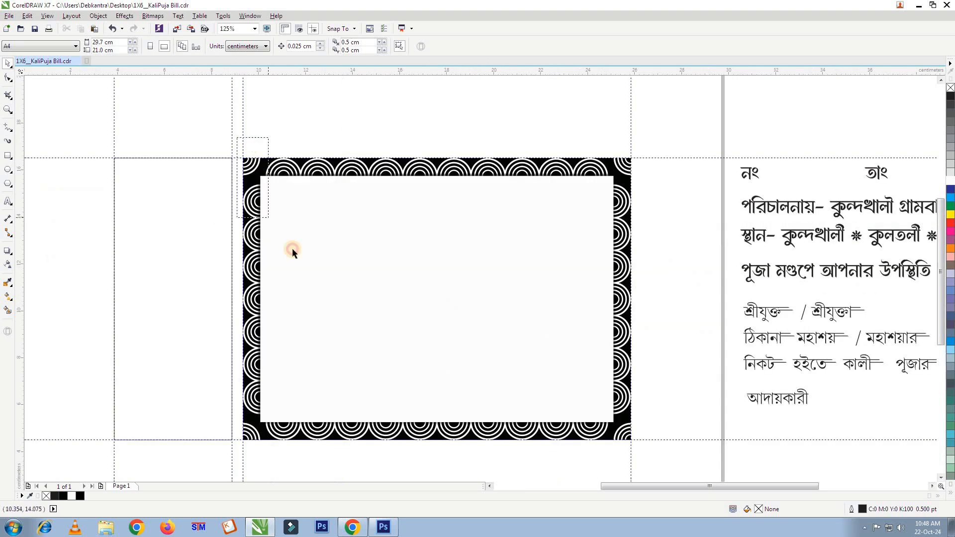
pyautogui.moveTo(291, 248); pyautogui.dragTo(645, 462)
pyautogui.rightClick(550, 364)
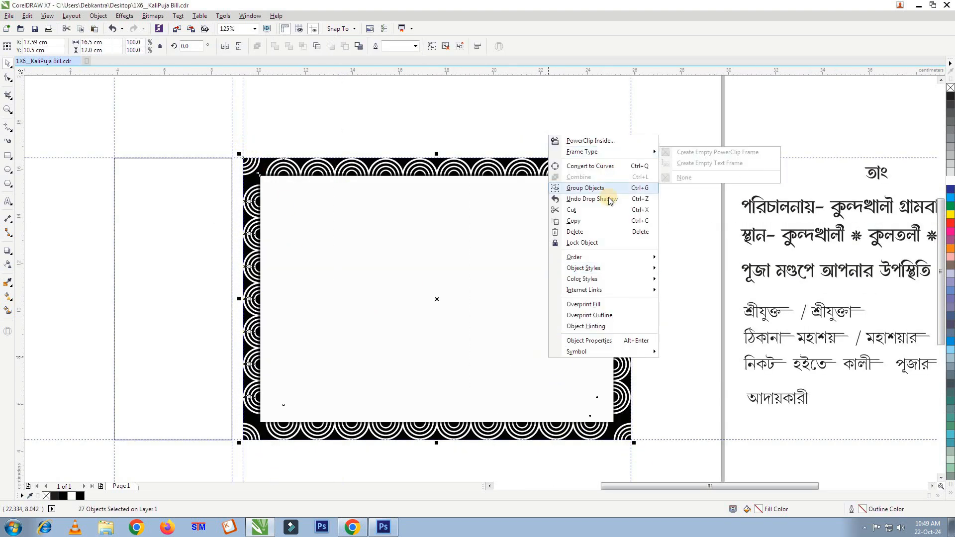
pyautogui.click(628, 219)
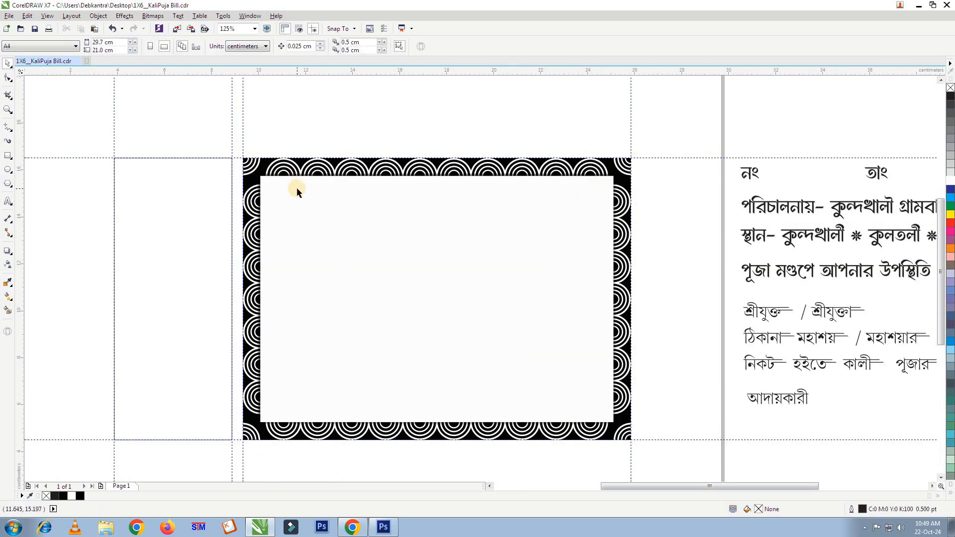
# - Move the goddess Kali photo into the upper-left area of the white panel and bring it to the front
pyautogui.scroll(-2, 219, 207)
pyautogui.scroll(1, 188, 219)
pyautogui.moveTo(187, 218); pyautogui.dragTo(480, 261)
pyautogui.scroll(1, 479, 271)
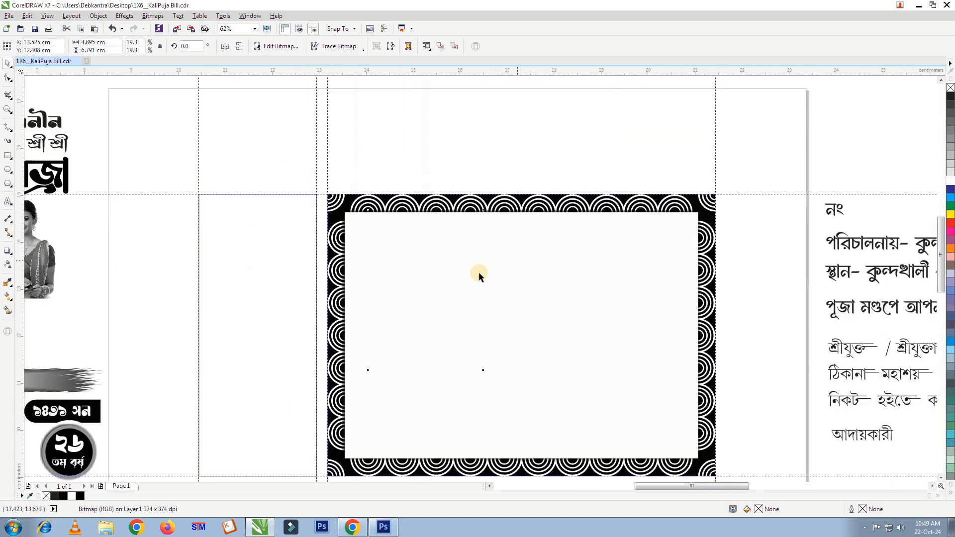
pyautogui.scroll(1, 401, 275)
pyautogui.scroll(-1, 354, 291)
pyautogui.scroll(-1, 355, 291)
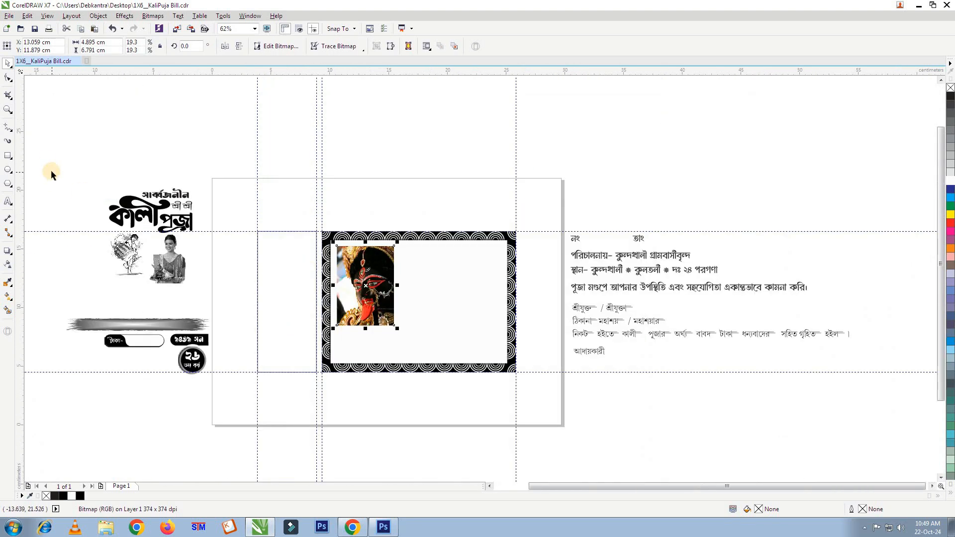
# - Select all the title and motif artwork outside the page's left edge and bring it to the front of the layer
pyautogui.moveTo(44, 158); pyautogui.dragTo(240, 416)
pyautogui.click(101, 19)
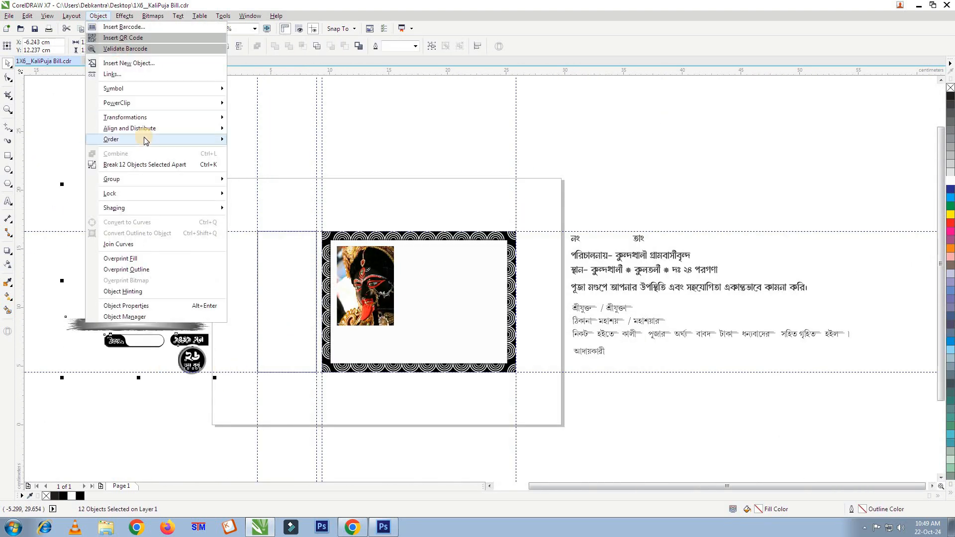
pyautogui.moveTo(145, 140)
pyautogui.click(320, 139)
pyautogui.click(332, 164)
# - Move the Kali photo into the upper-left corner of the white panel and mirror it horizontally
pyautogui.scroll(1, 360, 252)
pyautogui.click(353, 256)
pyautogui.scroll(1, 352, 256)
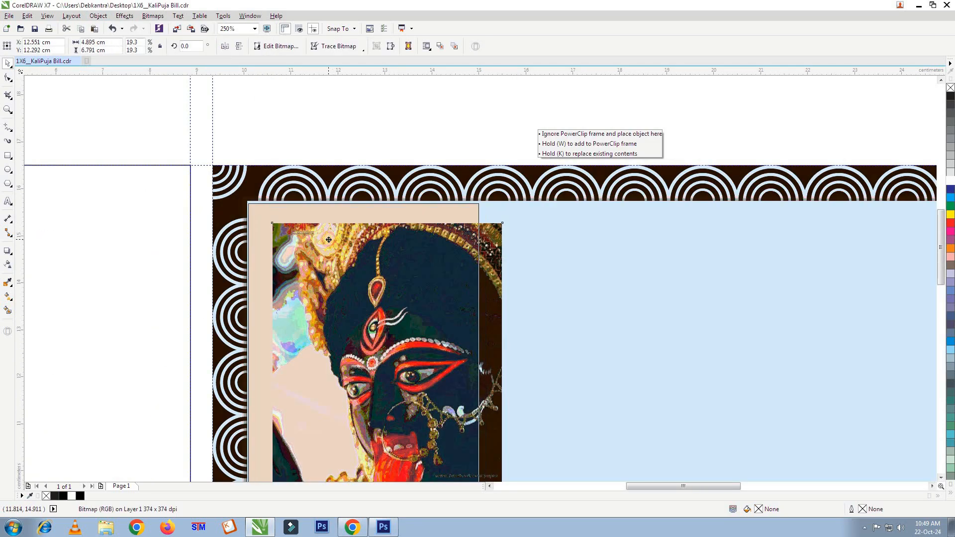
pyautogui.moveTo(353, 255); pyautogui.dragTo(330, 237)
pyautogui.scroll(-1, 252, 254)
pyautogui.click(225, 46)
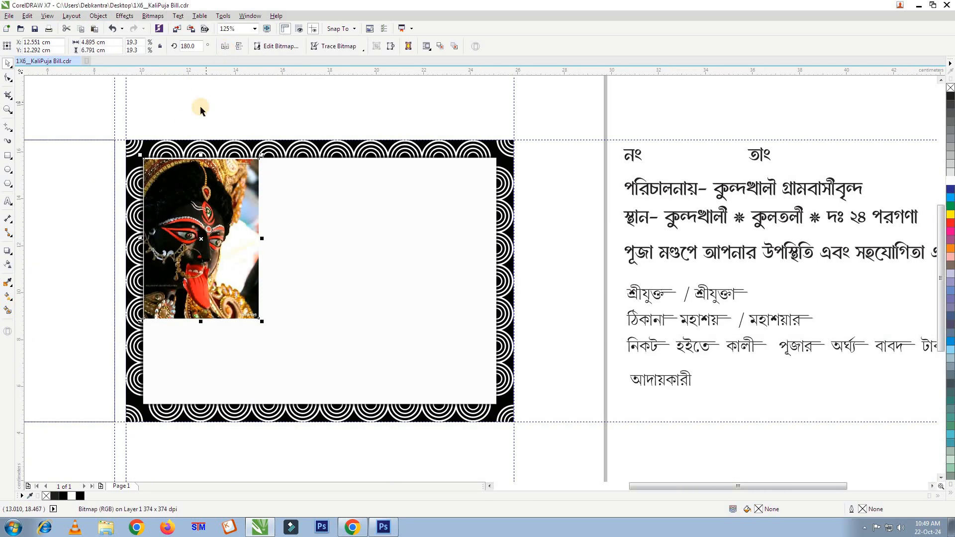
# - Fit the Kali photo exactly into the panel's upper-left corner and scale it down to about 4.57 by 6.34 cm
pyautogui.scroll(6, 149, 159)
pyautogui.moveTo(148, 249); pyautogui.dragTo(177, 213)
pyautogui.scroll(-6, 153, 164)
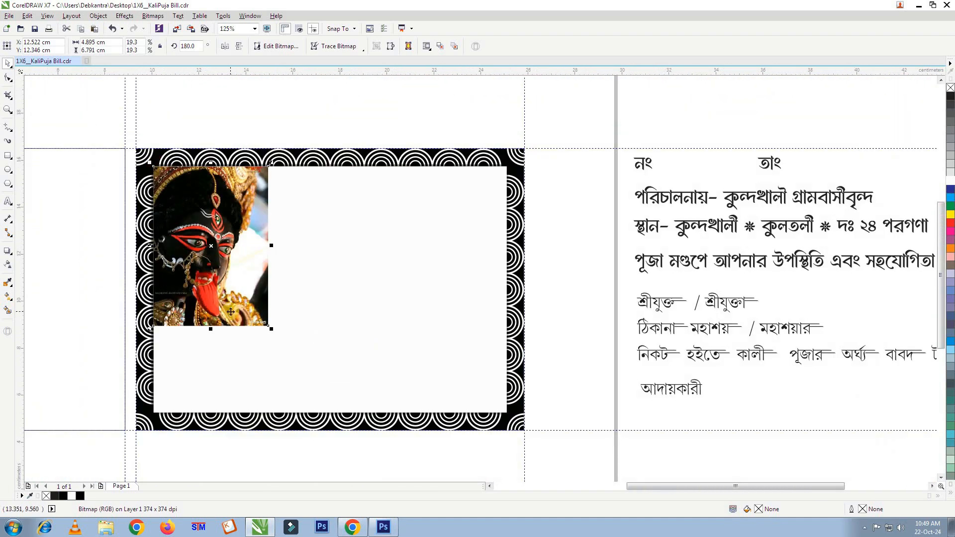
pyautogui.moveTo(264, 330); pyautogui.dragTo(256, 319)
pyautogui.scroll(-1, 222, 286)
pyautogui.scroll(2, 222, 286)
pyautogui.scroll(-1, 234, 309)
pyautogui.scroll(1, 234, 309)
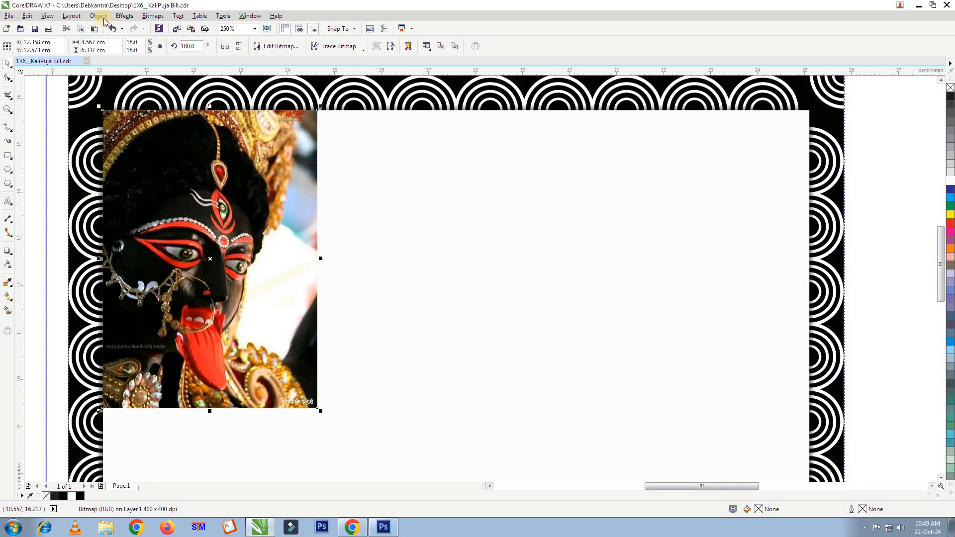
# - Convert the Kali photo to 8-bit grayscale
pyautogui.click(152, 15)
pyautogui.moveTo(191, 110)
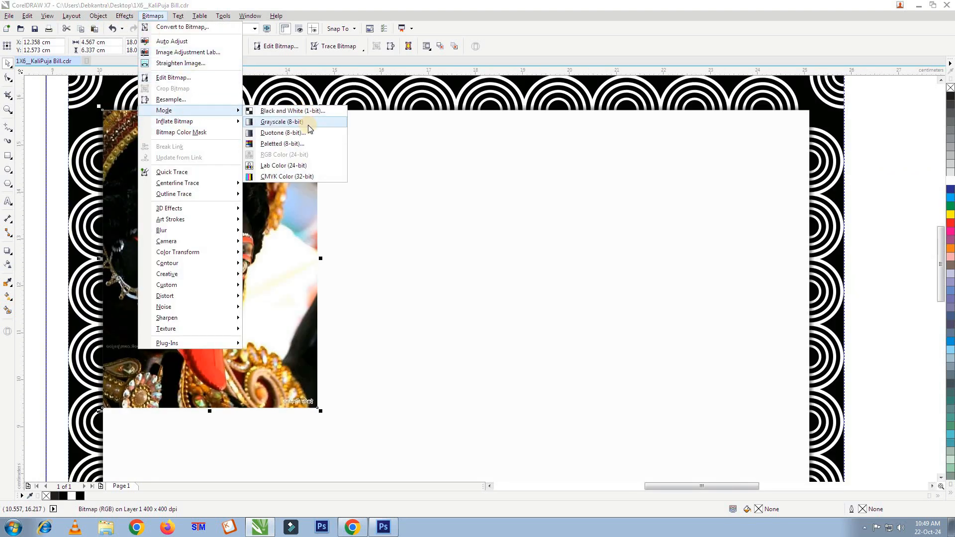
pyautogui.click(308, 124)
pyautogui.scroll(-2, 308, 199)
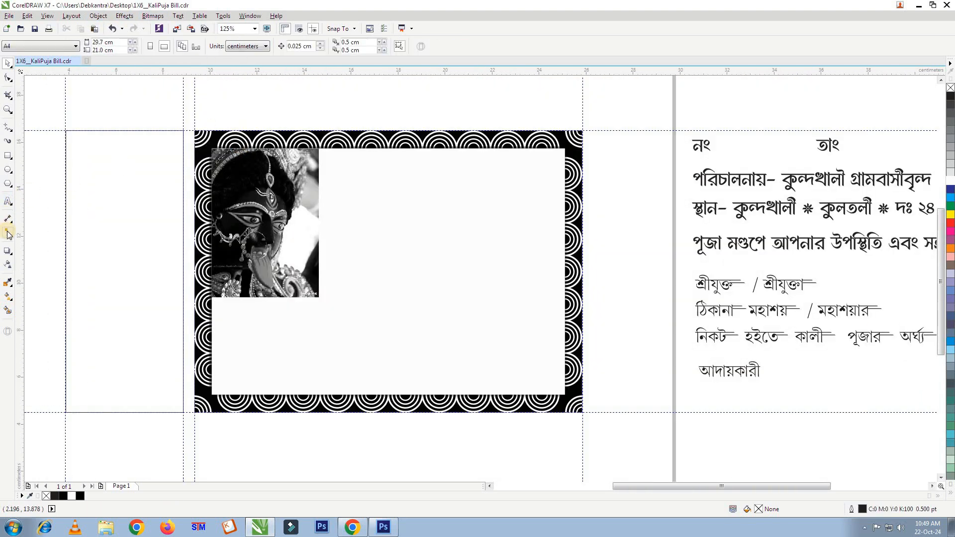
# - Apply a linear fountain transparency to the Kali photo that fades out its right edge, and fine-tune its start and end points
pyautogui.click(9, 266)
pyautogui.scroll(2, 311, 239)
pyautogui.click(283, 241)
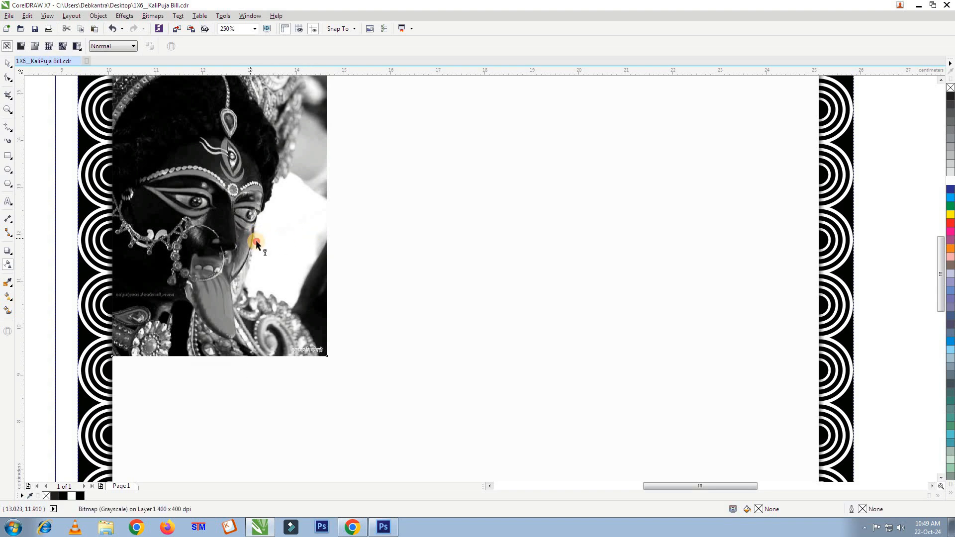
pyautogui.moveTo(323, 242); pyautogui.dragTo(323, 241)
pyautogui.scroll(-2, 299, 248)
pyautogui.scroll(2, 426, 270)
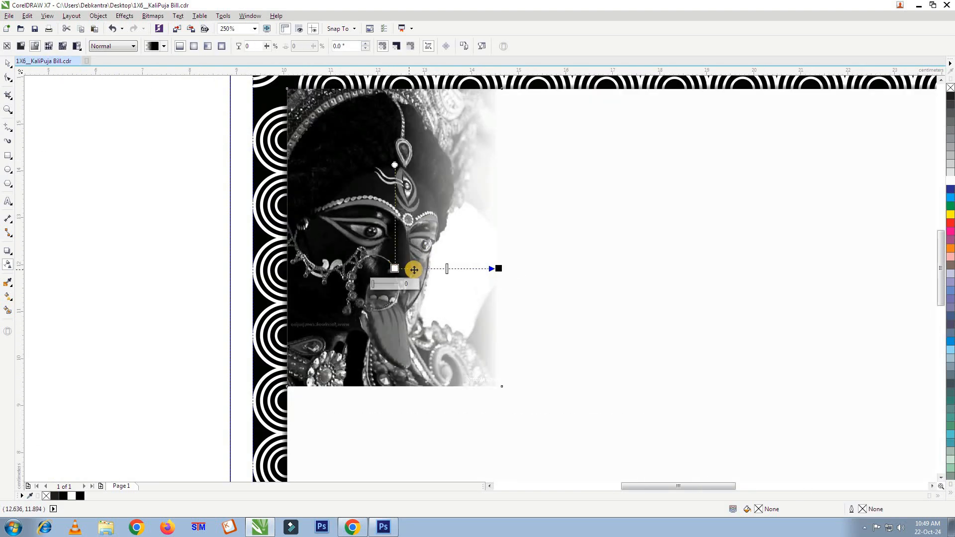
pyautogui.moveTo(396, 269); pyautogui.dragTo(410, 270)
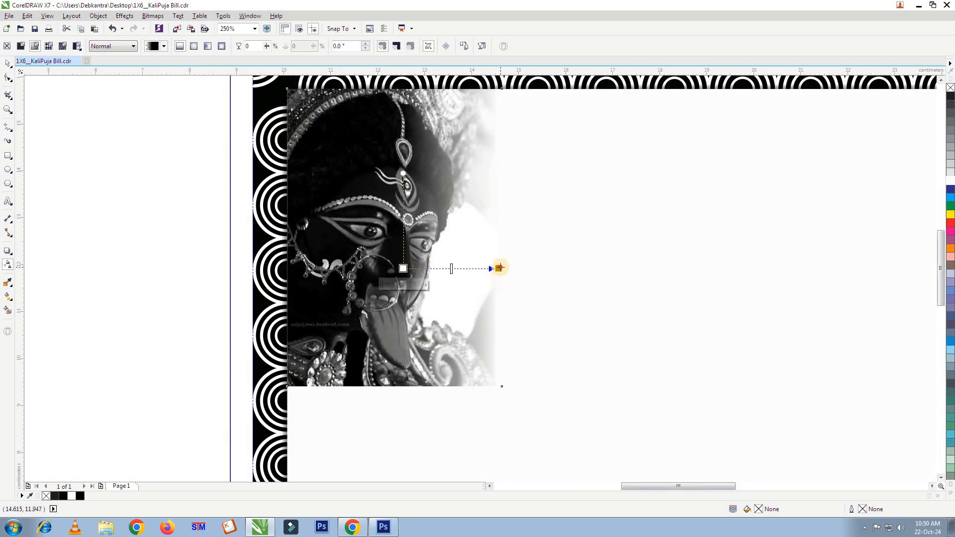
pyautogui.moveTo(498, 268); pyautogui.dragTo(492, 268)
pyautogui.scroll(-2, 492, 268)
pyautogui.scroll(2, 388, 277)
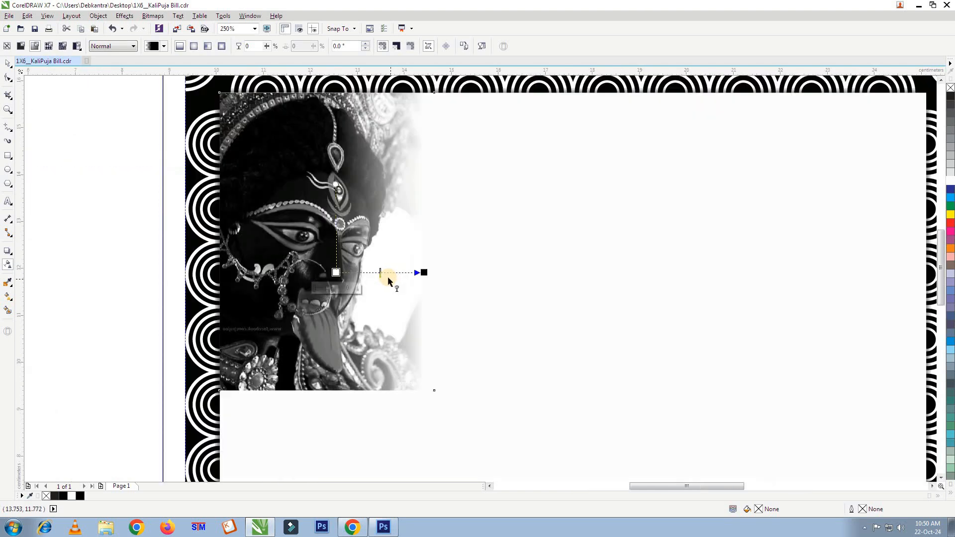
# - Convert the faded Kali photo to a 300 dpi CMYK bitmap with a transparent background
pyautogui.click(6, 63)
pyautogui.click(153, 15)
pyautogui.click(227, 29)
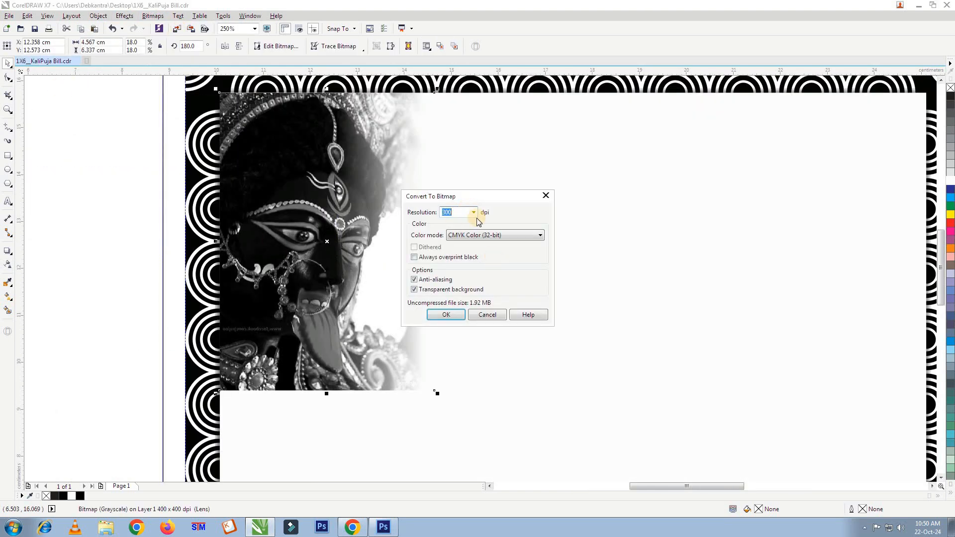
pyautogui.click(446, 315)
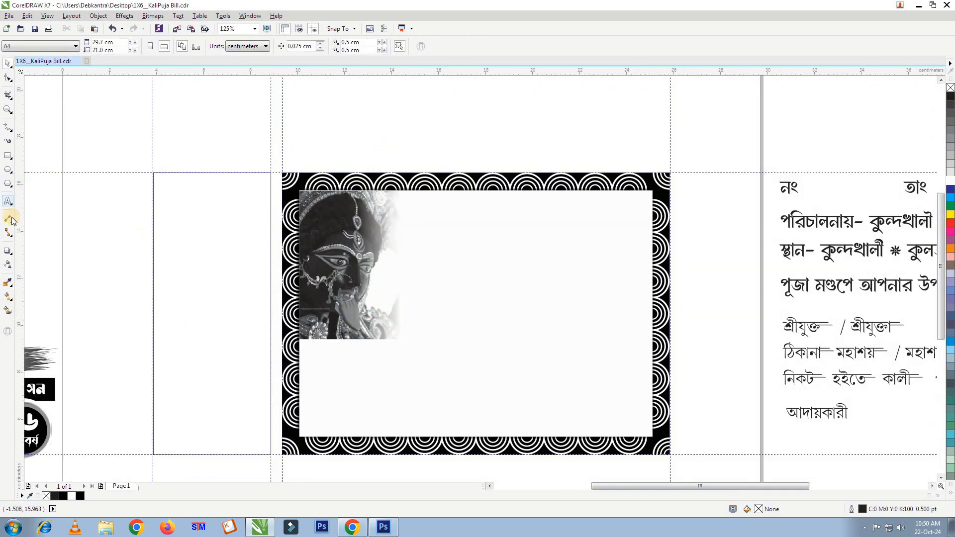
# - Apply a vertical fountain transparency to the Kali photo that fades out its bottom edge, then deselect it
pyautogui.click(9, 265)
pyautogui.scroll(2, 334, 302)
pyautogui.click(334, 302)
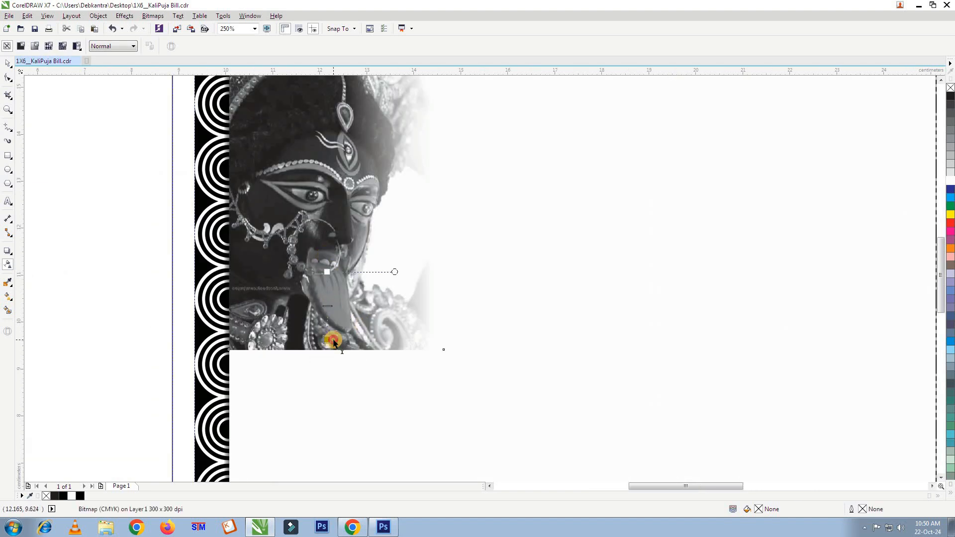
pyautogui.moveTo(333, 340); pyautogui.dragTo(332, 344)
pyautogui.scroll(-1, 317, 330)
pyautogui.scroll(1, 324, 307)
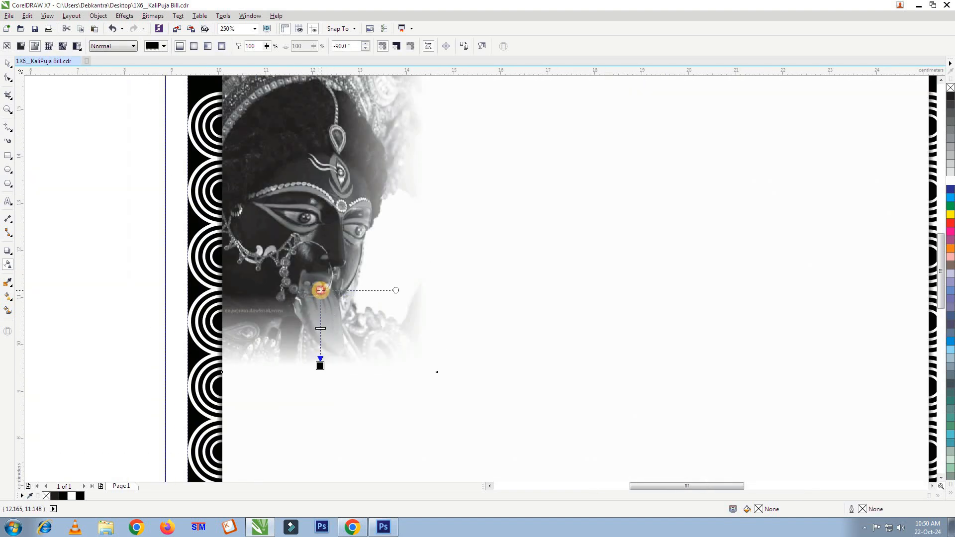
pyautogui.scroll(-2, 316, 300)
pyautogui.press('space')
pyautogui.scroll(1, 397, 288)
pyautogui.click(303, 162)
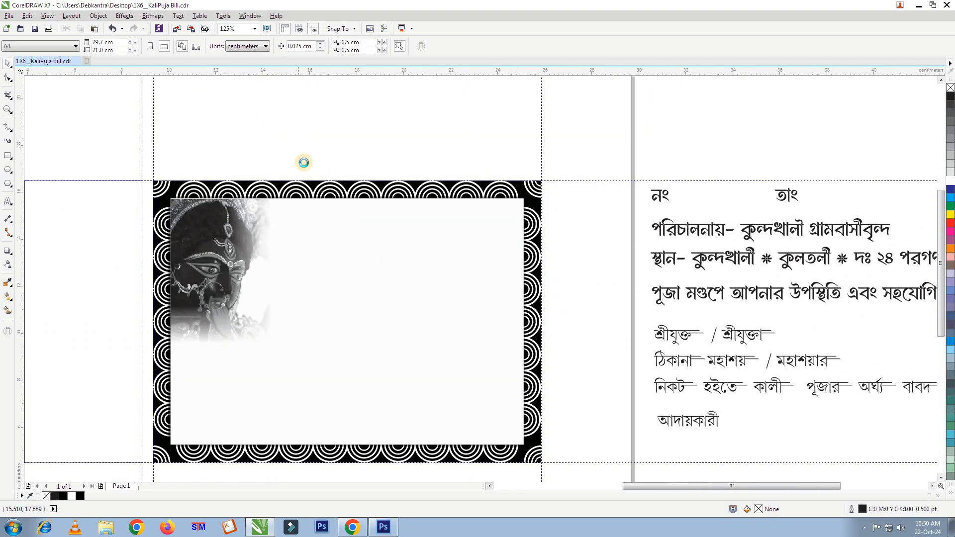
pyautogui.scroll(-1, 303, 161)
pyautogui.scroll(1, 306, 194)
# - Import the Blue Sky image from the Desktop and place it from the white panel's upper-left corner
pyautogui.click(10, 17)
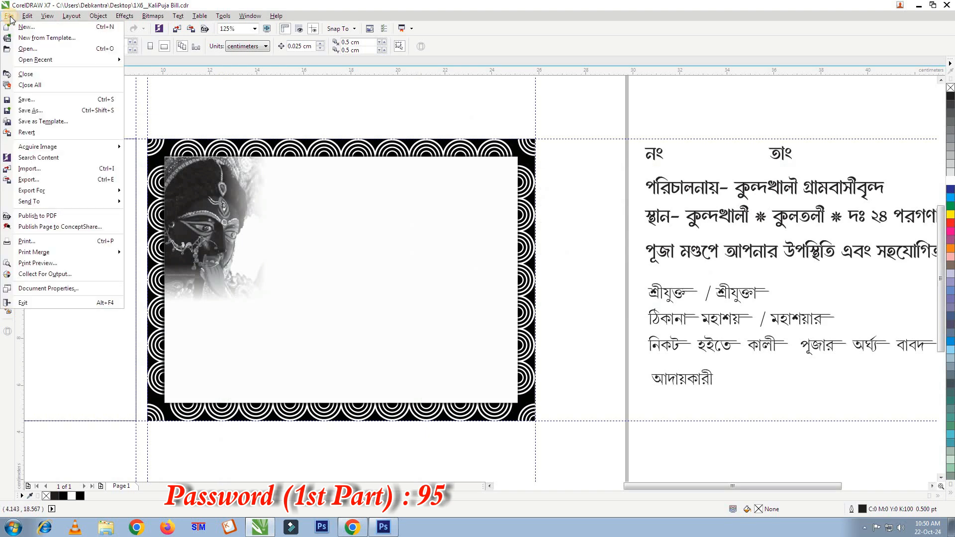
pyautogui.click(66, 168)
pyautogui.click(562, 242)
pyautogui.scroll(-5, 562, 241)
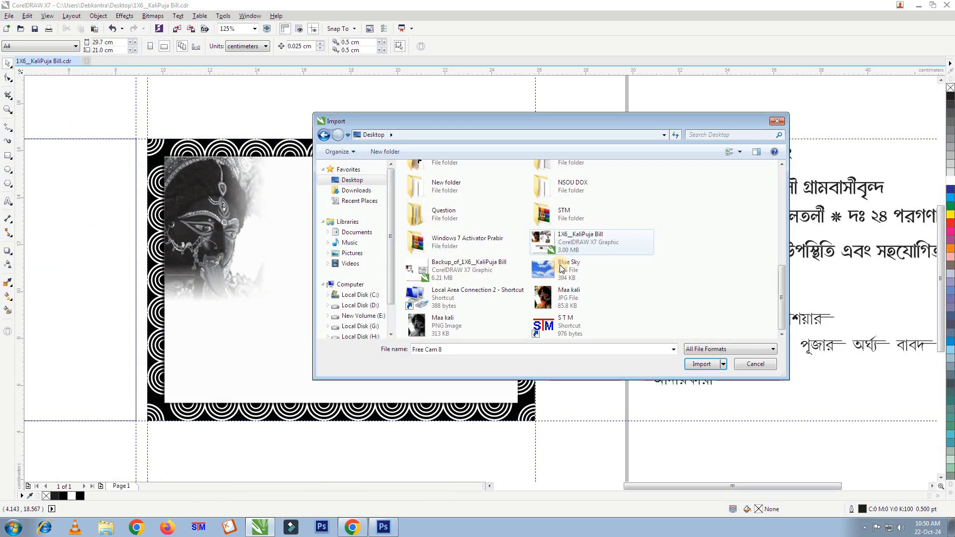
pyautogui.click(572, 270)
pyautogui.click(701, 378)
pyautogui.moveTo(165, 157); pyautogui.dragTo(575, 366)
pyautogui.scroll(-2, 382, 301)
pyautogui.scroll(2, 382, 301)
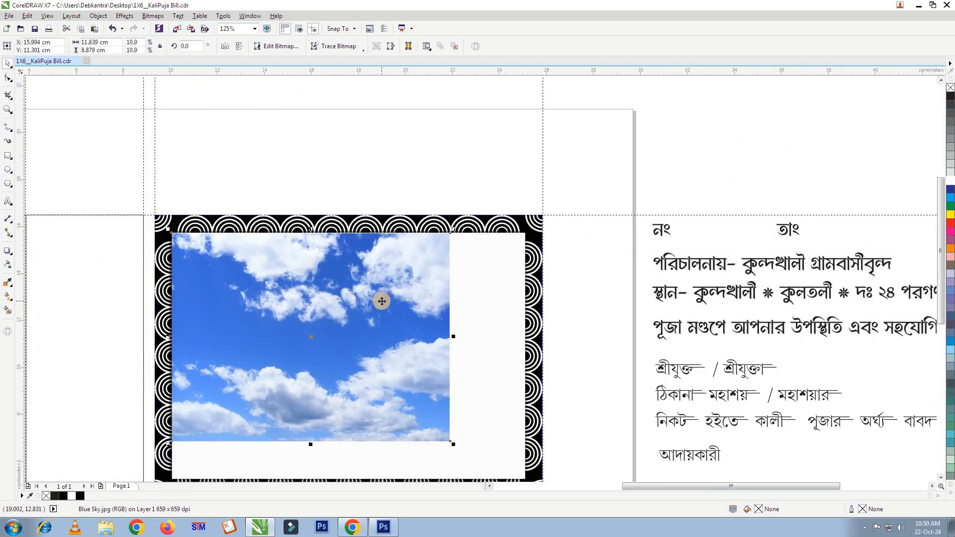
# - Crop the lower part of the sky image and enlarge it to the panel's width, about 15.03 by 5.17 cm
pyautogui.click(8, 82)
pyautogui.moveTo(450, 440); pyautogui.dragTo(449, 330)
pyautogui.press('space')
pyautogui.scroll(2, 356, 320)
pyautogui.moveTo(606, 392); pyautogui.dragTo(731, 469)
pyautogui.scroll(-2, 508, 422)
pyautogui.scroll(4, 302, 266)
pyautogui.scroll(-6, 301, 266)
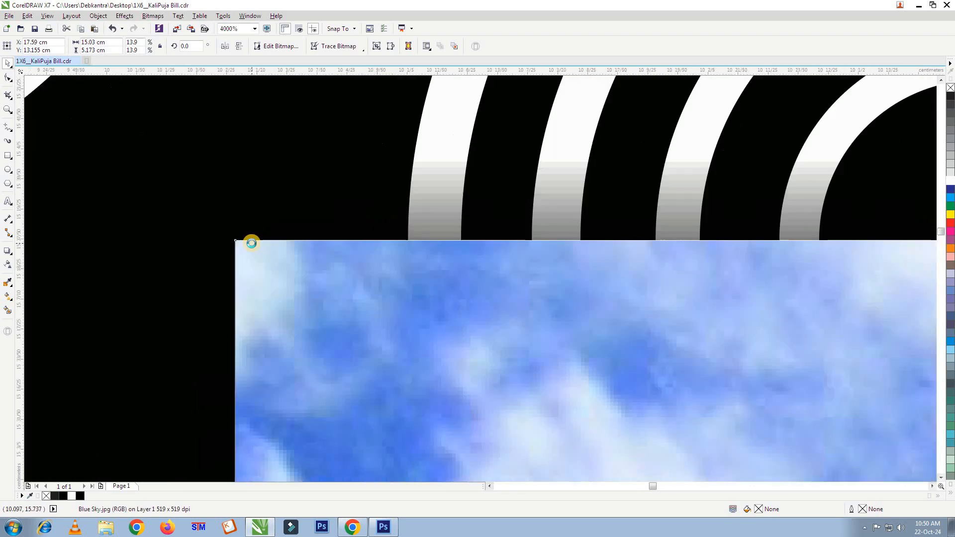
pyautogui.scroll(1, 528, 379)
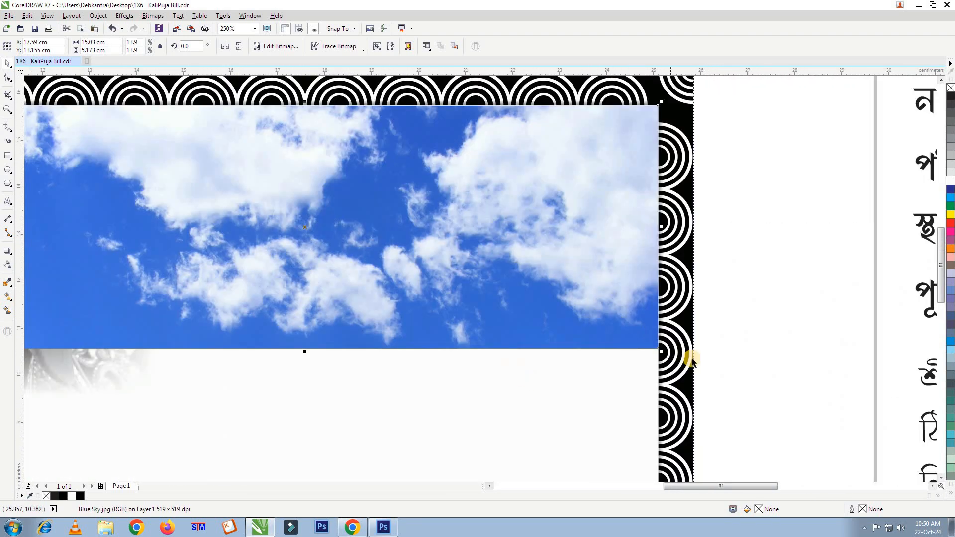
# - Center the sky image horizontally on the ring border and clear the selection
pyautogui.keyDown('shift'); pyautogui.click(690, 358); pyautogui.keyUp('shift')
pyautogui.scroll(2, 663, 352)
pyautogui.press('c')
pyautogui.scroll(-1, 518, 342)
pyautogui.press('Escape')
pyautogui.scroll(-3, 565, 332)
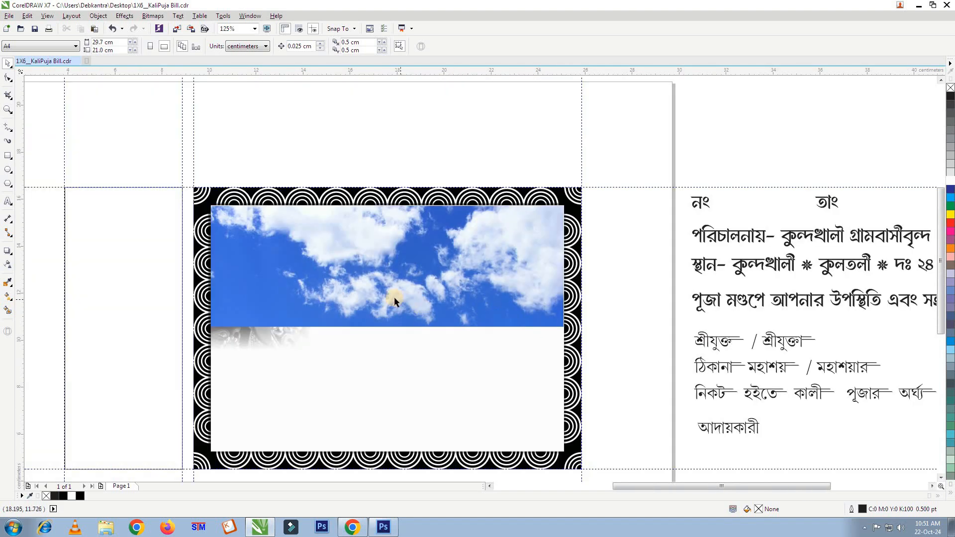
# - Convert the sky image to 8-bit grayscale
pyautogui.click(394, 297)
pyautogui.click(99, 17)
pyautogui.moveTo(153, 16)
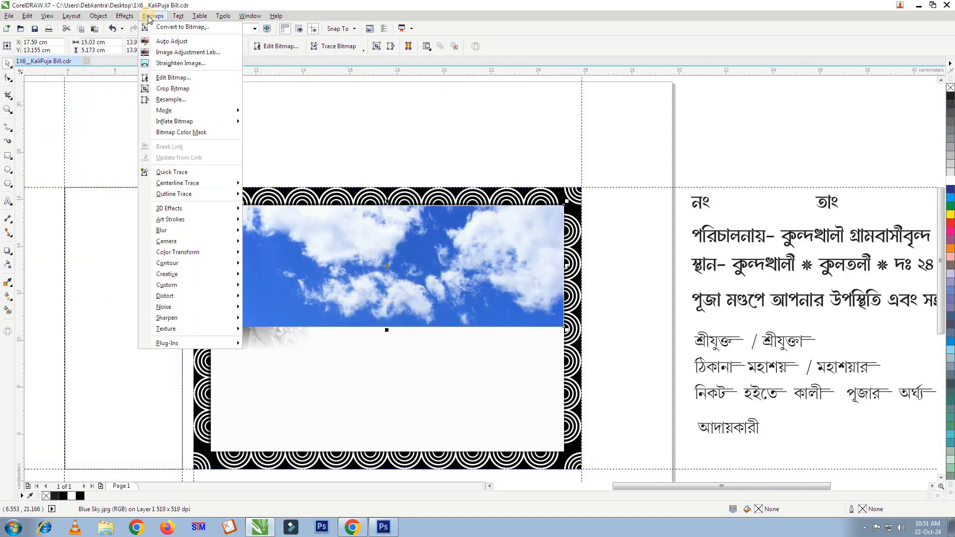
pyautogui.moveTo(172, 115)
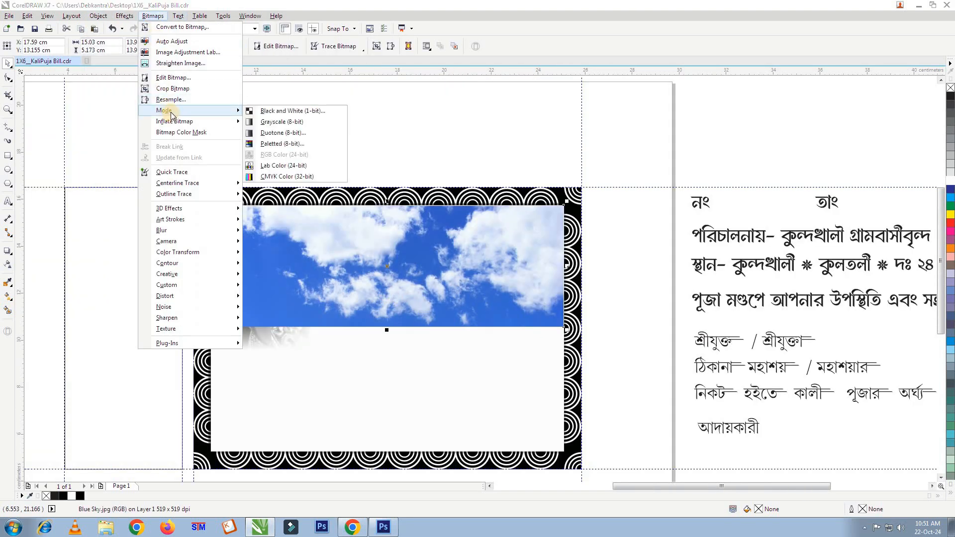
pyautogui.click(302, 124)
# - Bring the Kali photo in front of the sky image and select the sky image again
pyautogui.rightClick(271, 342)
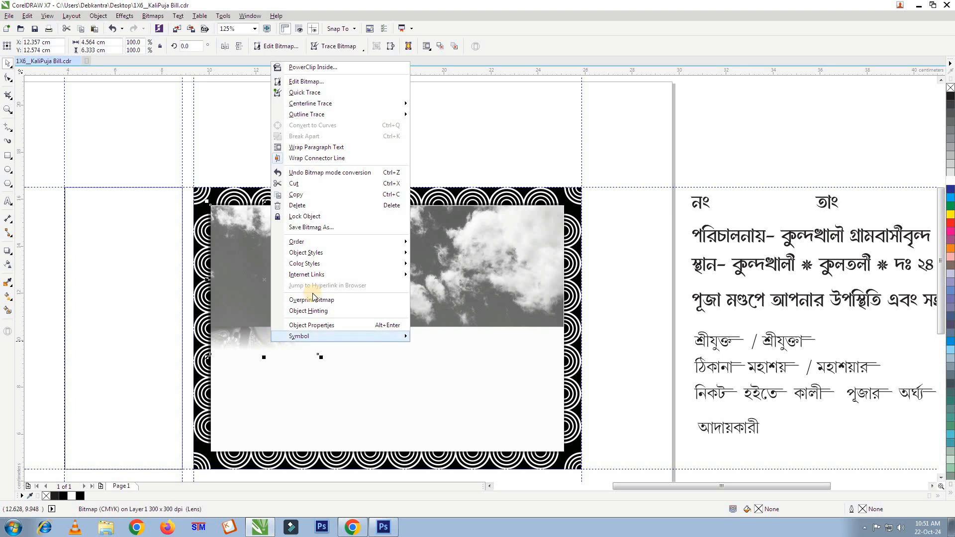
pyautogui.moveTo(378, 242)
pyautogui.click(489, 244)
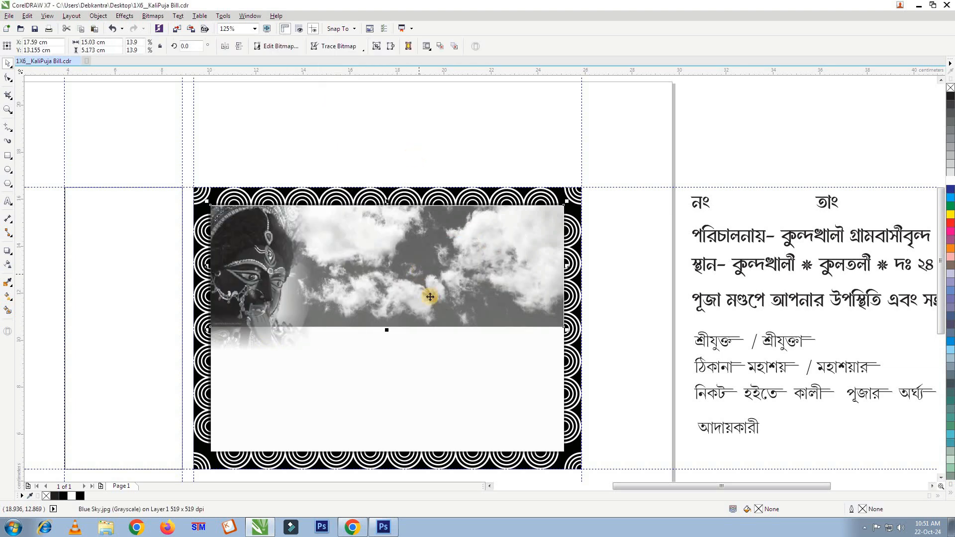
pyautogui.scroll(2, 430, 307)
pyautogui.scroll(-2, 408, 304)
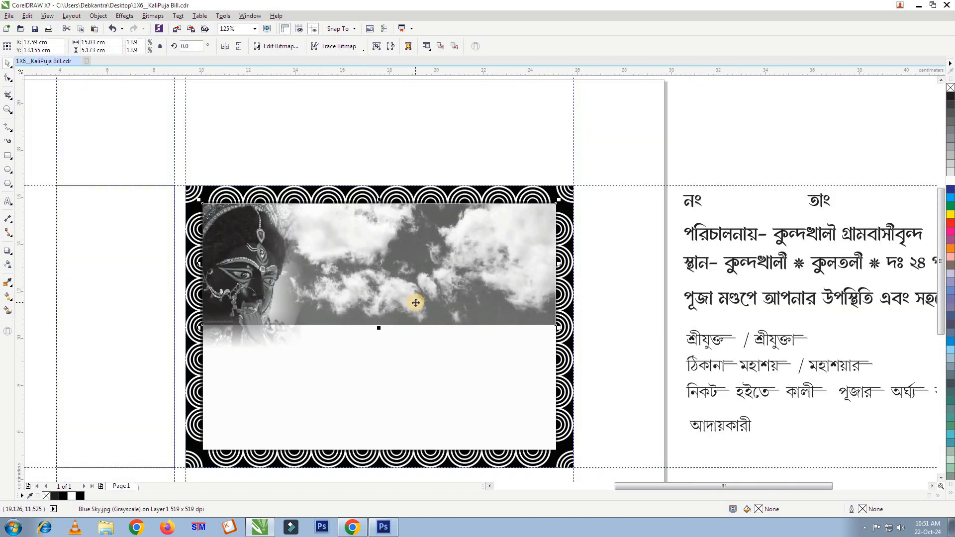
# - Apply a vertical fountain transparency to the sky image that fades its bottom edge into the white panel
pyautogui.click(236, 341)
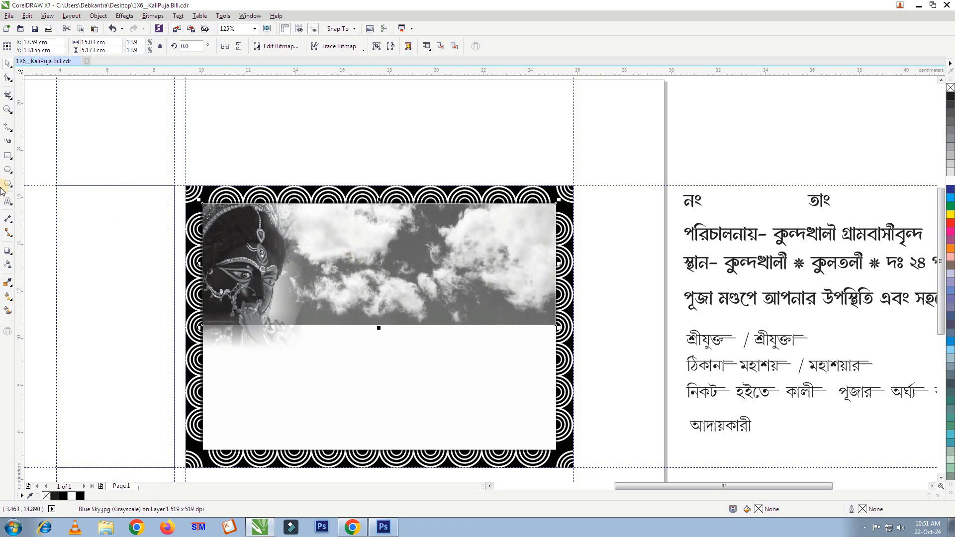
pyautogui.click(7, 265)
pyautogui.scroll(2, 401, 310)
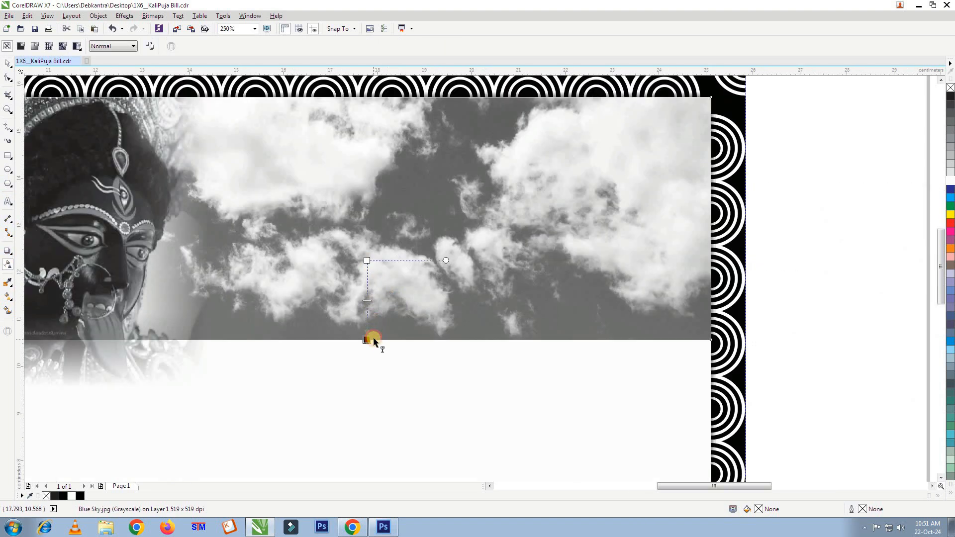
pyautogui.moveTo(372, 339); pyautogui.dragTo(372, 339)
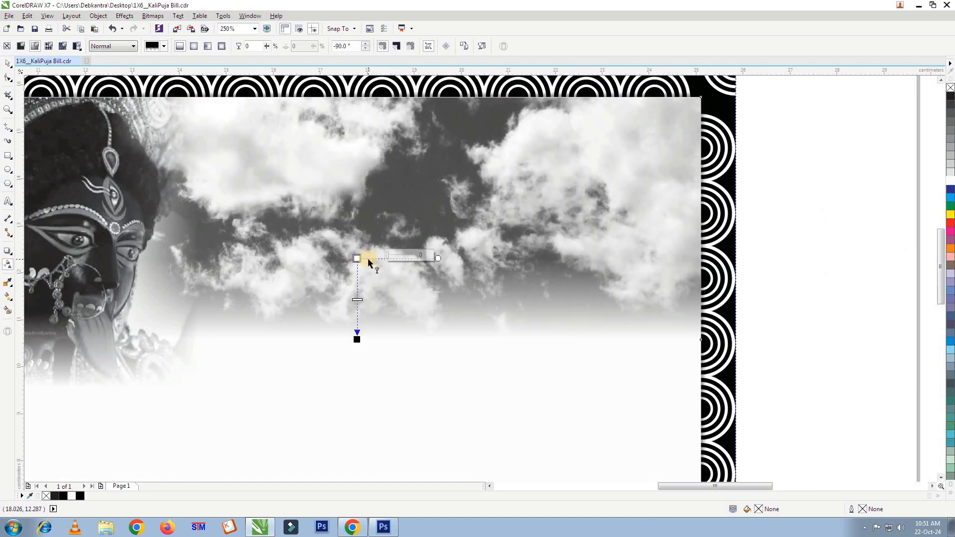
pyautogui.press('space')
pyautogui.scroll(-2, 304, 202)
# - Convert the faded sky image to a 300 dpi CMYK bitmap with a transparent background
pyautogui.click(180, 16)
pyautogui.moveTo(153, 16)
pyautogui.click(219, 26)
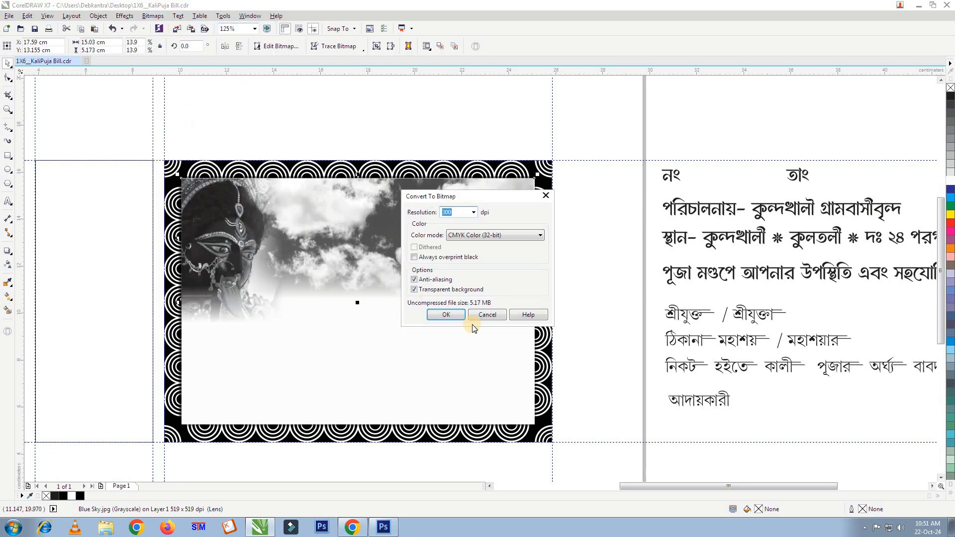
pyautogui.click(453, 316)
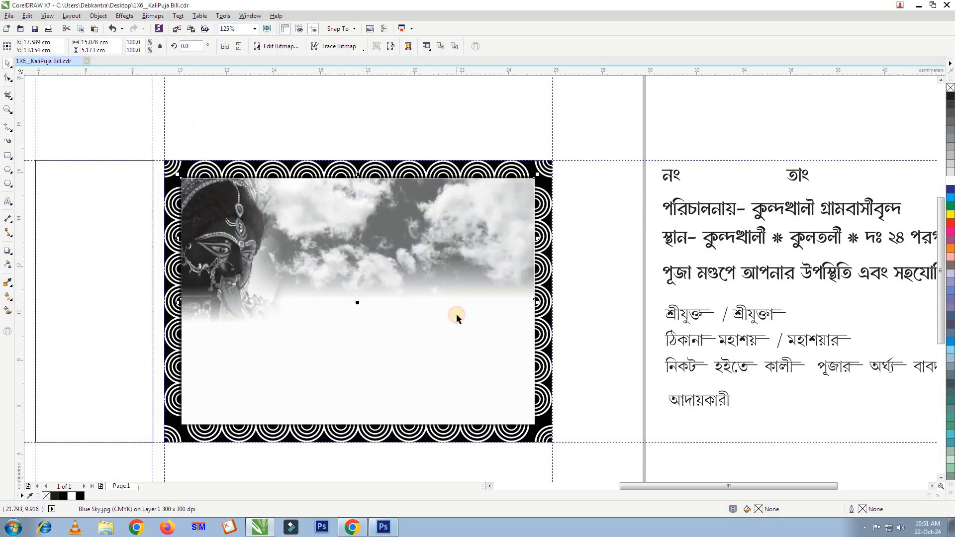
# - Set the transparency merge mode of the sky image to Lightness
pyautogui.click(152, 17)
pyautogui.click(152, 16)
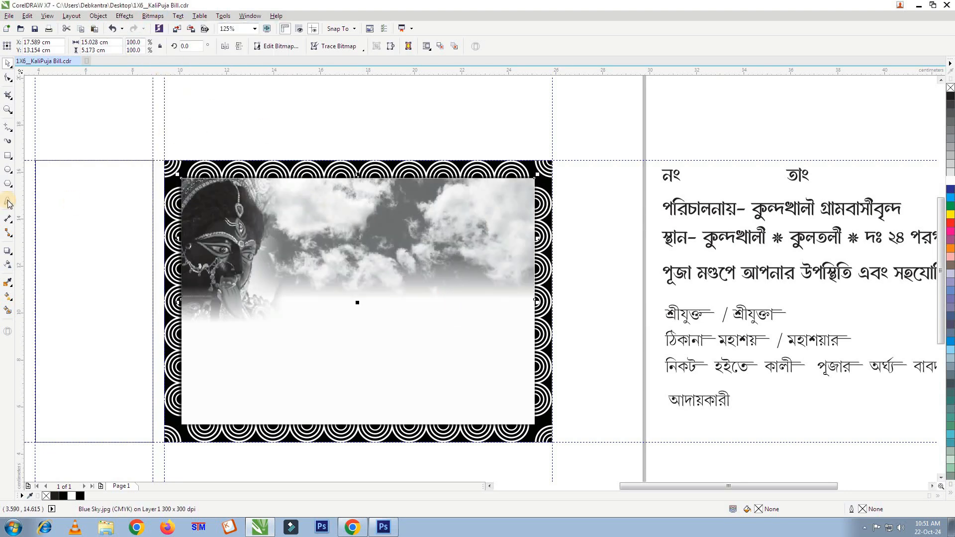
pyautogui.click(8, 264)
pyautogui.click(114, 45)
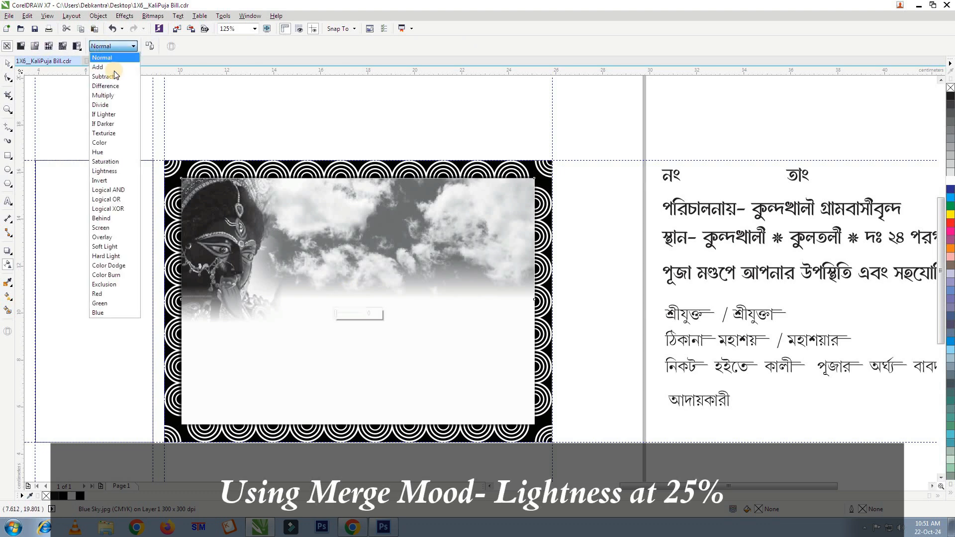
pyautogui.click(115, 171)
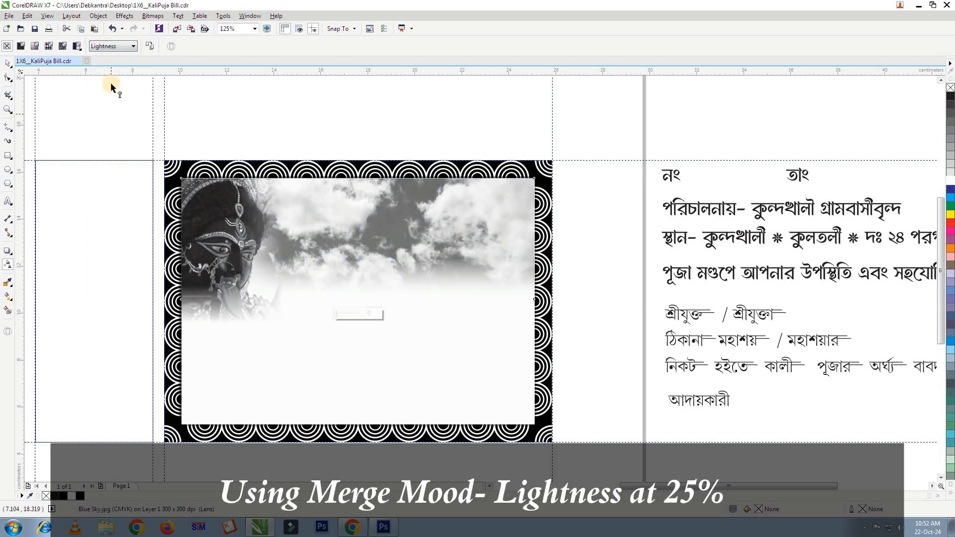
# - Set the sky image's Lightness transparency to 25% and inspect how it blends with the Kali photo
pyautogui.click(372, 313)
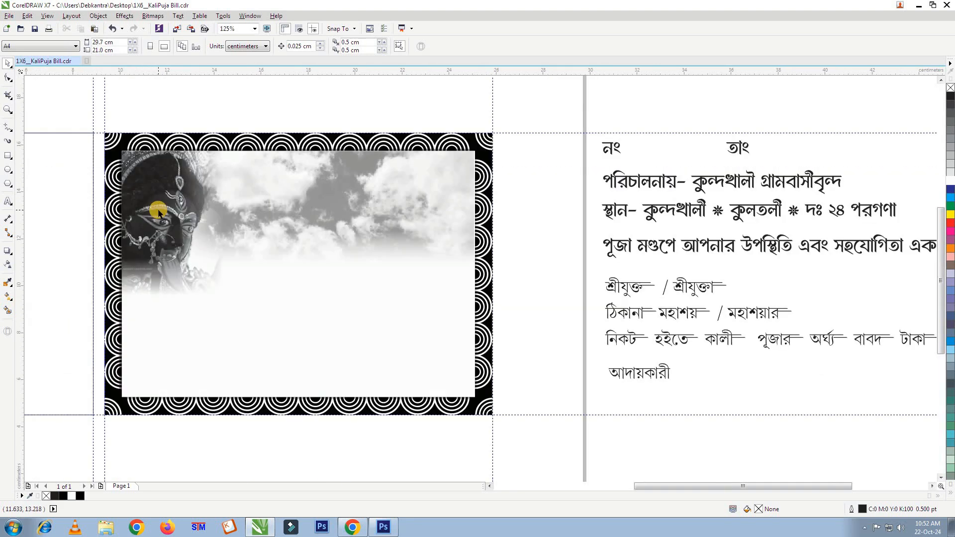
pyautogui.click(158, 213)
pyautogui.scroll(2, 156, 208)
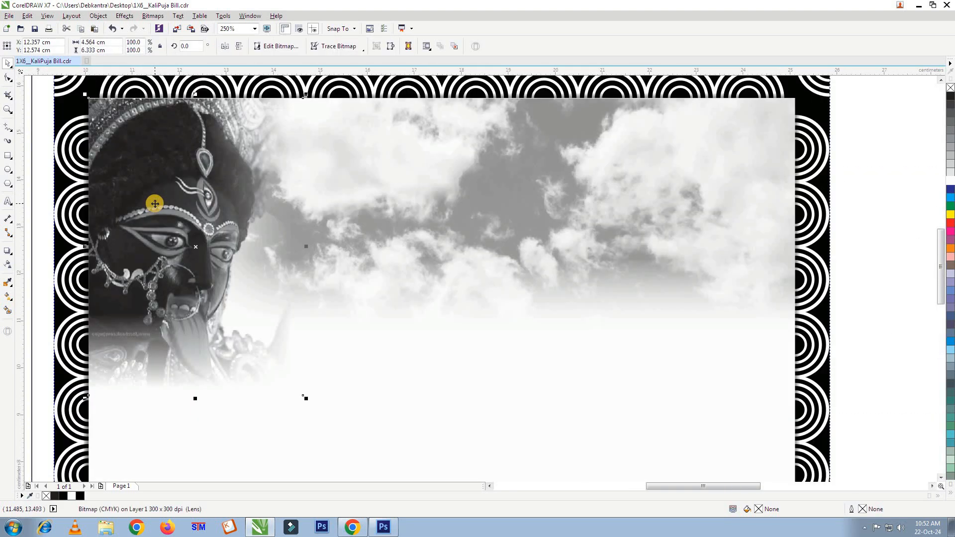
pyautogui.press('space')
pyautogui.press('space')
pyautogui.scroll(-1, 310, 217)
pyautogui.click(273, 89)
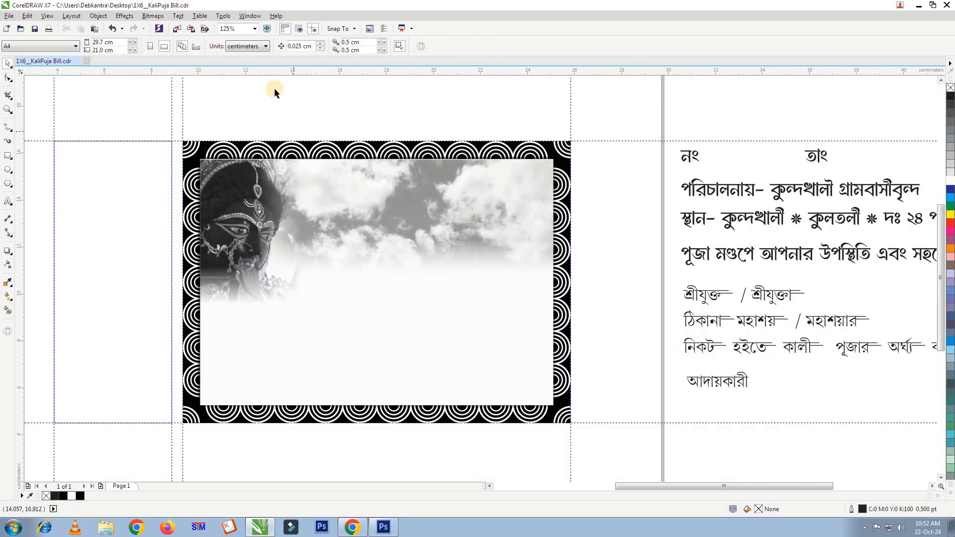
pyautogui.scroll(-1, 343, 168)
pyautogui.scroll(2, 292, 159)
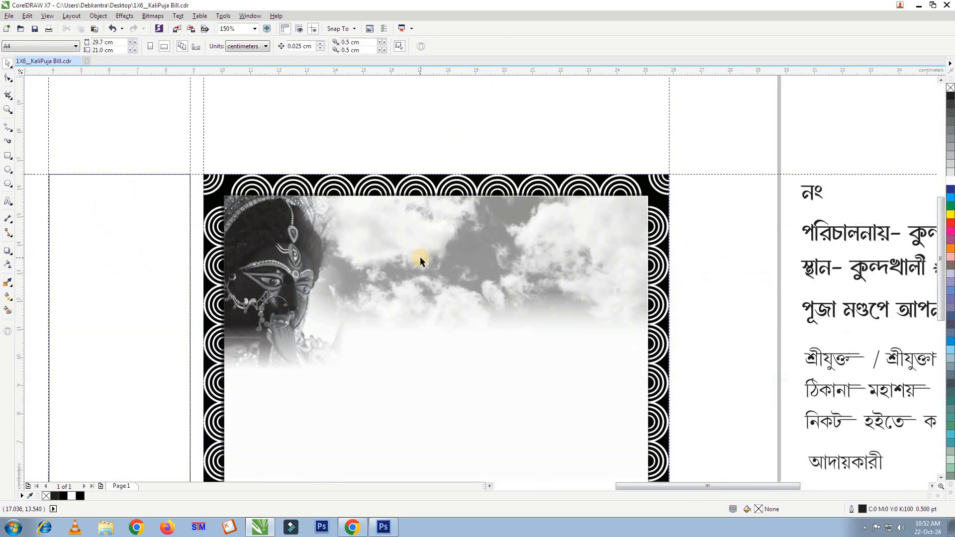
# - Create a 3 by 1 cm rounded rectangle above the left blank frame with 0.195 cm corners and a 1 pt outline
pyautogui.click(8, 156)
pyautogui.moveTo(74, 122); pyautogui.dragTo(170, 161)
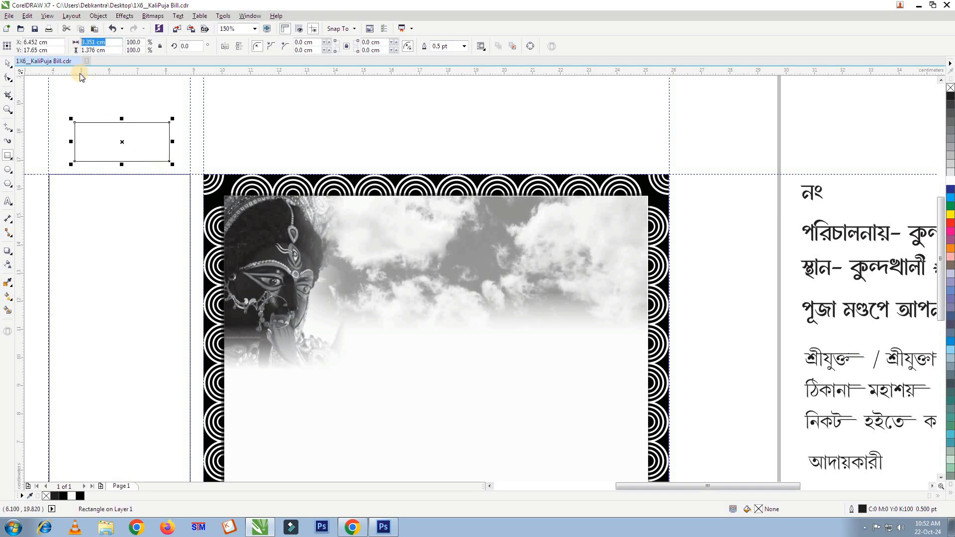
pyautogui.write('1')
pyautogui.press('Return')
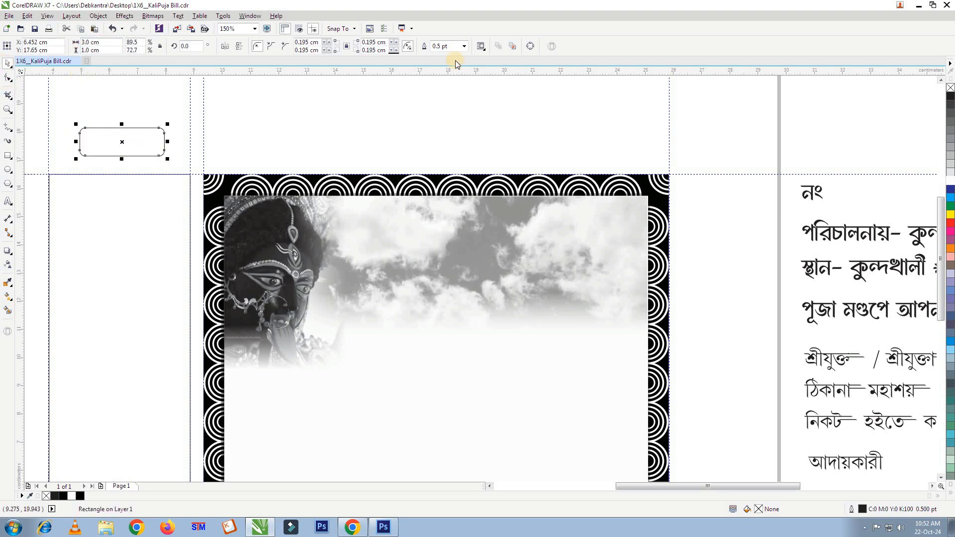
pyautogui.click(464, 46)
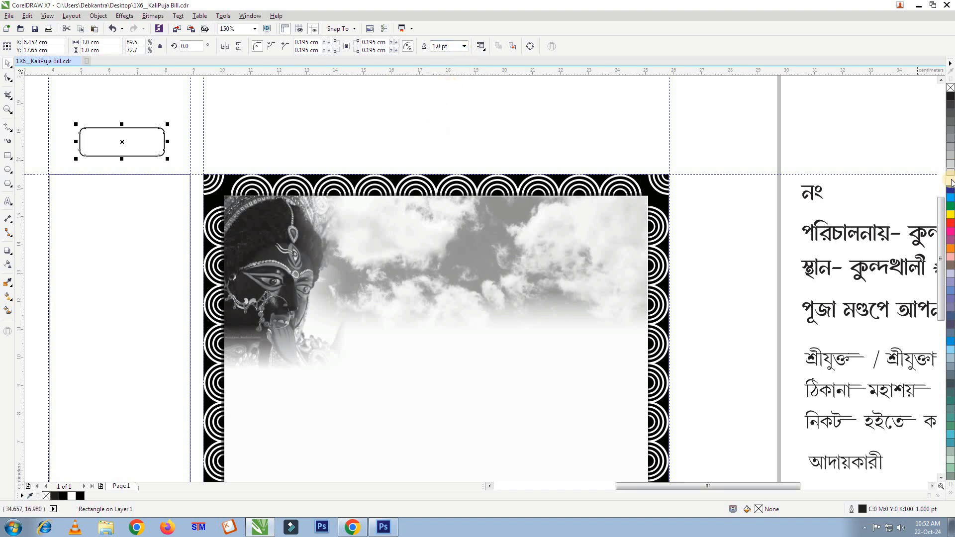
# - Place the rounded rectangle in the upper-left corner of the photo panel, fill it white and remove its outline
pyautogui.moveTo(120, 144); pyautogui.dragTo(243, 206)
pyautogui.scroll(2, 248, 209)
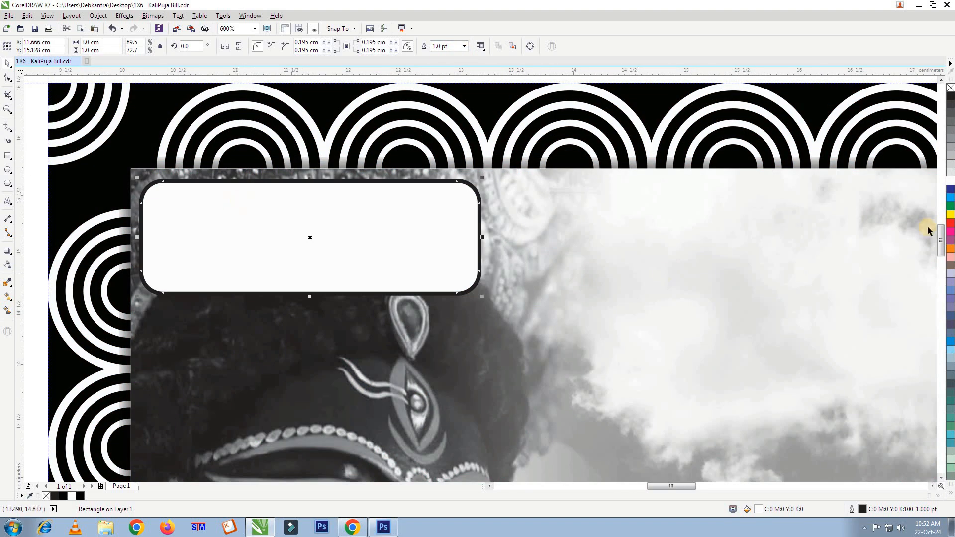
pyautogui.rightClick(951, 88)
pyautogui.scroll(-2, 181, 209)
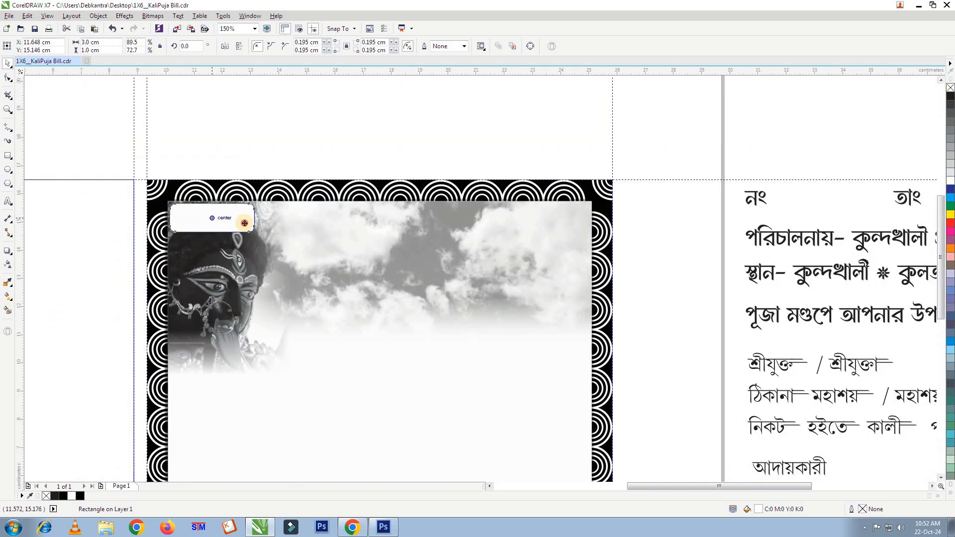
# - Copy the white rounded box to the panel's upper-right corner and group both boxes
pyautogui.moveTo(244, 223); pyautogui.dragTo(532, 266)
pyautogui.keyDown('shift'); pyautogui.click(229, 220); pyautogui.keyUp('shift')
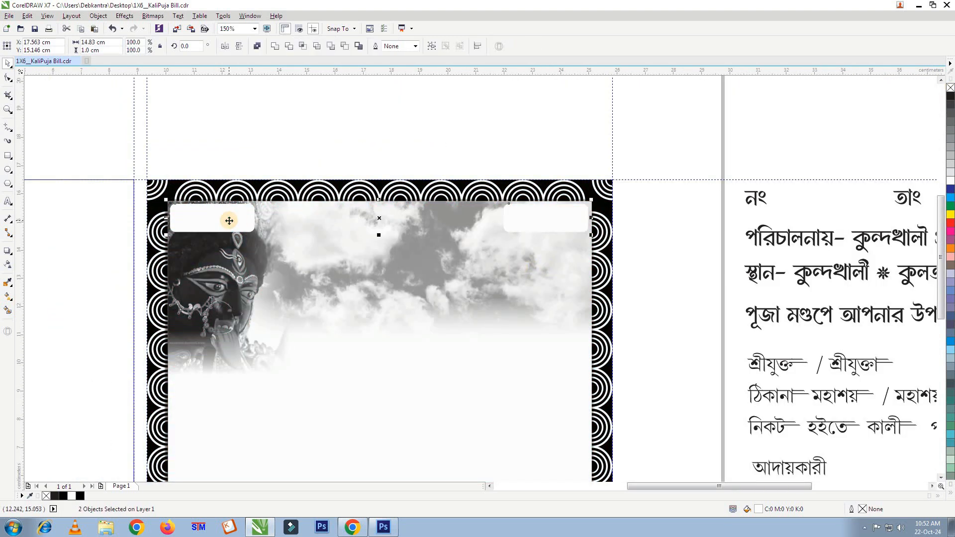
pyautogui.rightClick(229, 221)
pyautogui.click(252, 280)
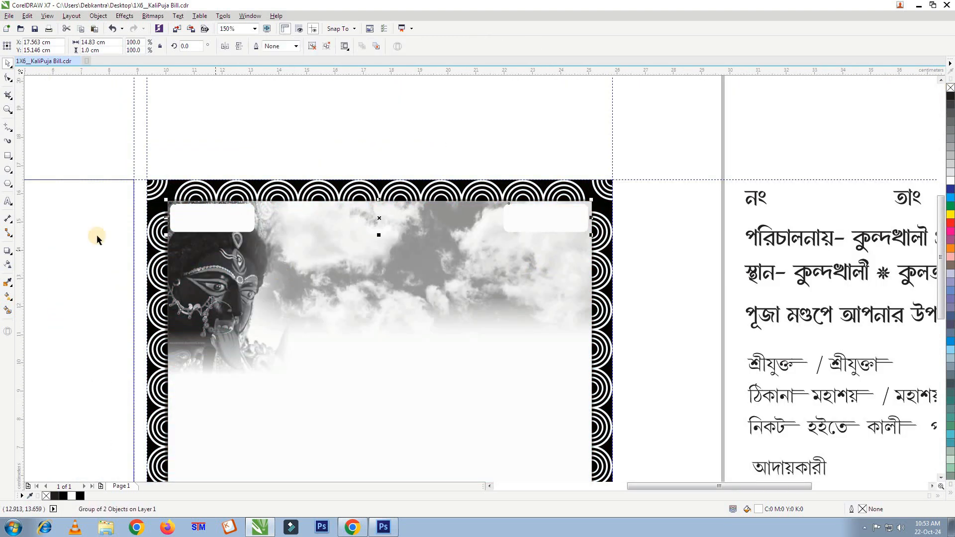
# - Add a drop shadow to the grouped boxes with opacity 100 and feathering 2, offset 0.04 cm right and 0.052 cm down
pyautogui.click(7, 250)
pyautogui.click(25, 46)
pyautogui.click(22, 59)
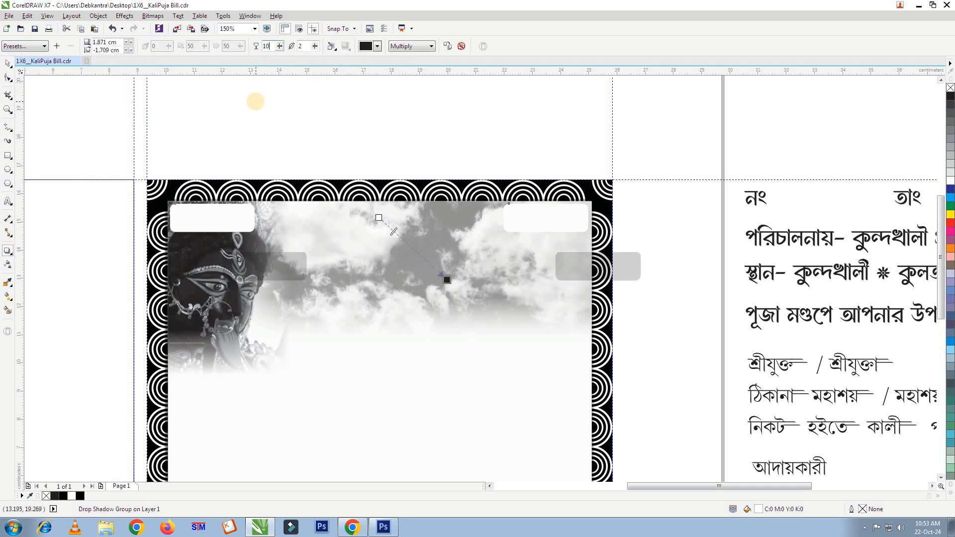
pyautogui.press('Return')
pyautogui.moveTo(447, 284); pyautogui.dragTo(423, 249)
pyautogui.scroll(2, 381, 229)
pyautogui.scroll(-2, 289, 240)
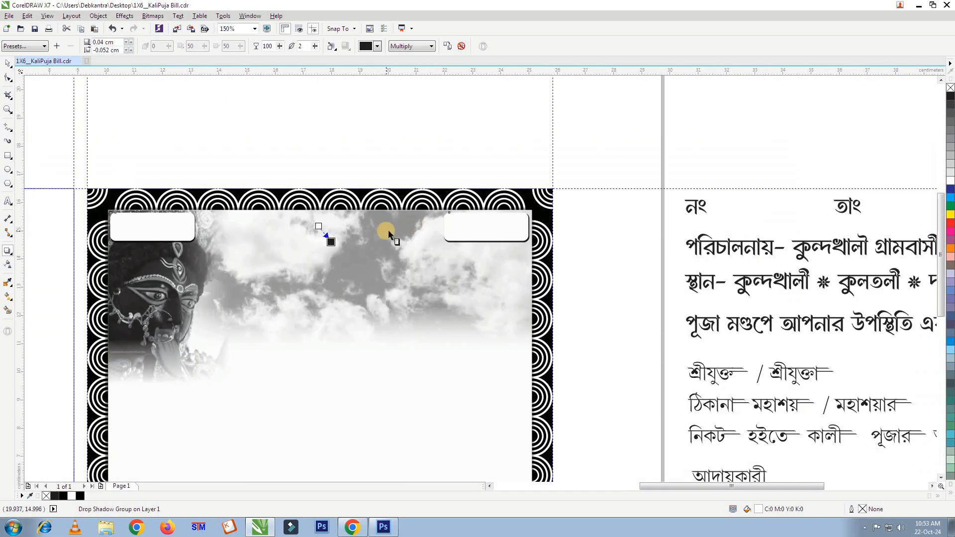
pyautogui.click(9, 69)
pyautogui.press('Escape')
# - Move the Kali Puja title lettering from beside the page onto the sky area between the two white boxes
pyautogui.scroll(-1, 344, 196)
pyautogui.scroll(1, 294, 195)
pyautogui.scroll(-1, 328, 236)
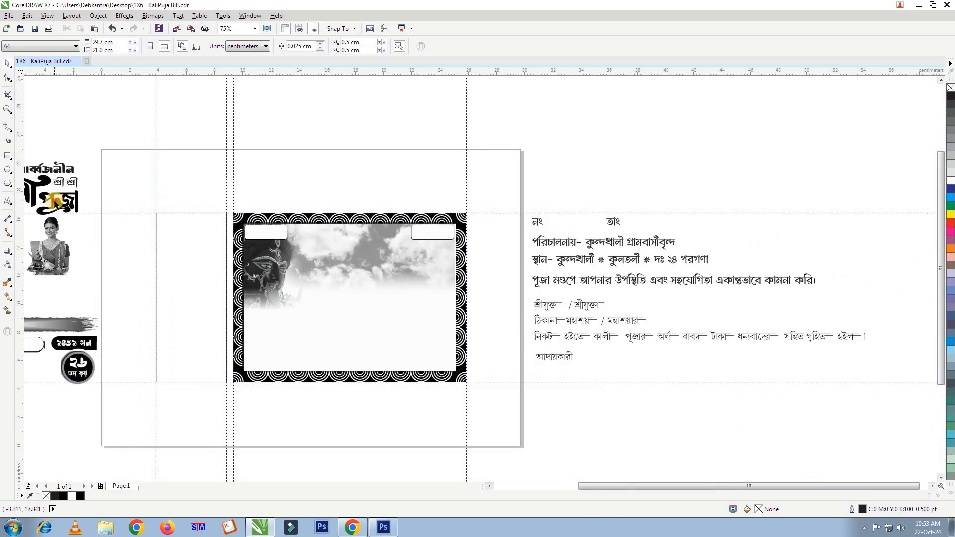
pyautogui.click(54, 200)
pyautogui.scroll(-2, 204, 202)
pyautogui.scroll(4, 120, 199)
pyautogui.scroll(-1, 178, 212)
pyautogui.scroll(-1, 132, 214)
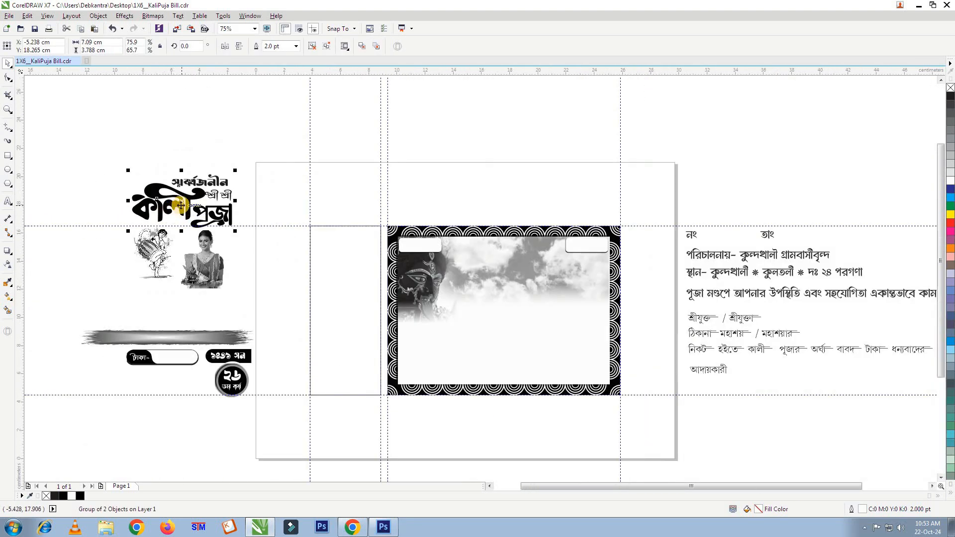
pyautogui.moveTo(183, 206); pyautogui.dragTo(505, 273)
pyautogui.scroll(2, 521, 267)
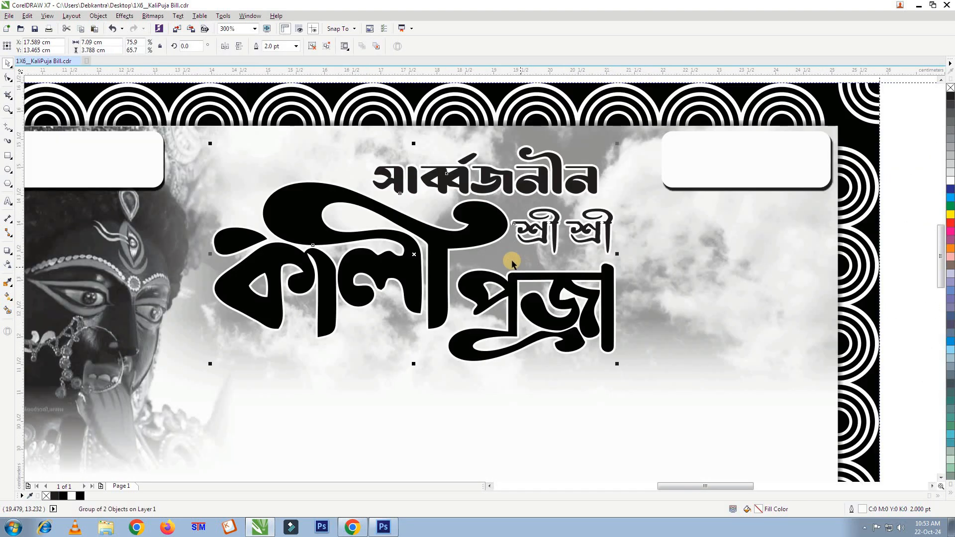
pyautogui.moveTo(417, 254); pyautogui.dragTo(420, 247)
pyautogui.scroll(-3, 419, 246)
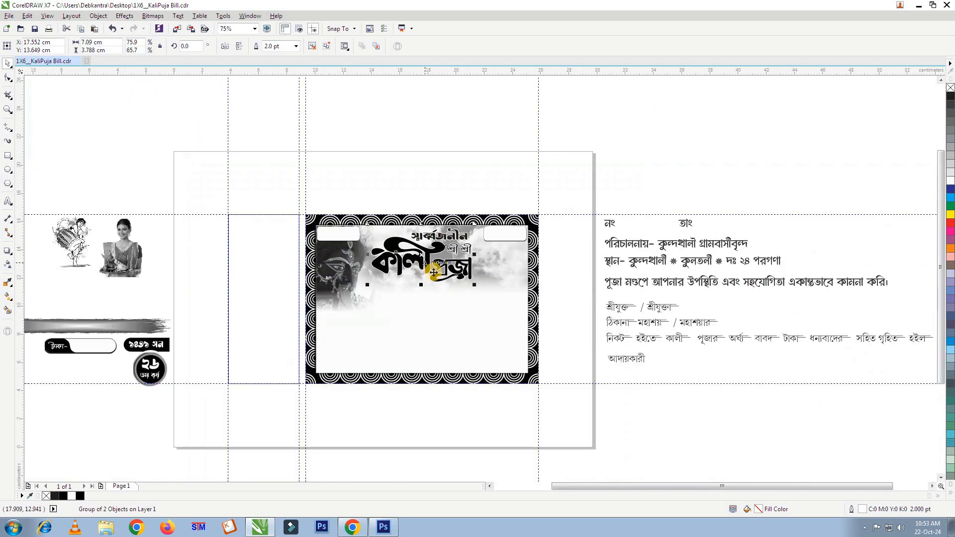
# - Duplicate the title lettering in place and colour the copy's fill and outline 50% black
pyautogui.scroll(3, 398, 271)
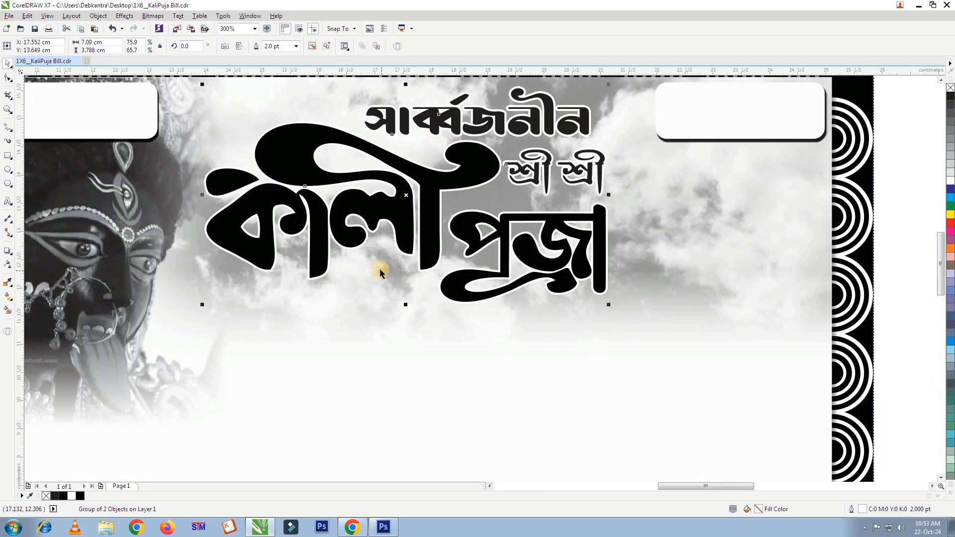
pyautogui.rightClick(431, 232)
pyautogui.click(528, 344)
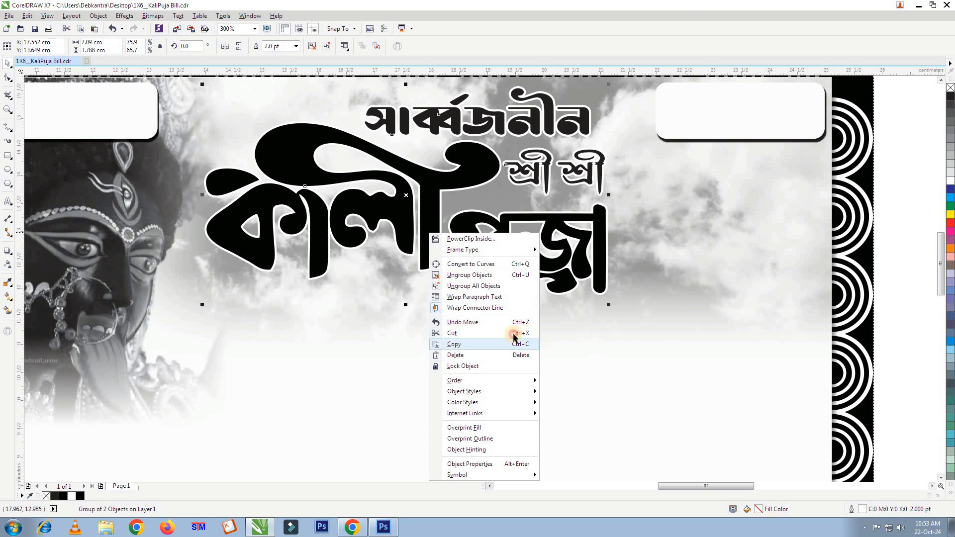
pyautogui.scroll(-1, 400, 241)
pyautogui.rightClick(674, 216)
pyautogui.click(702, 275)
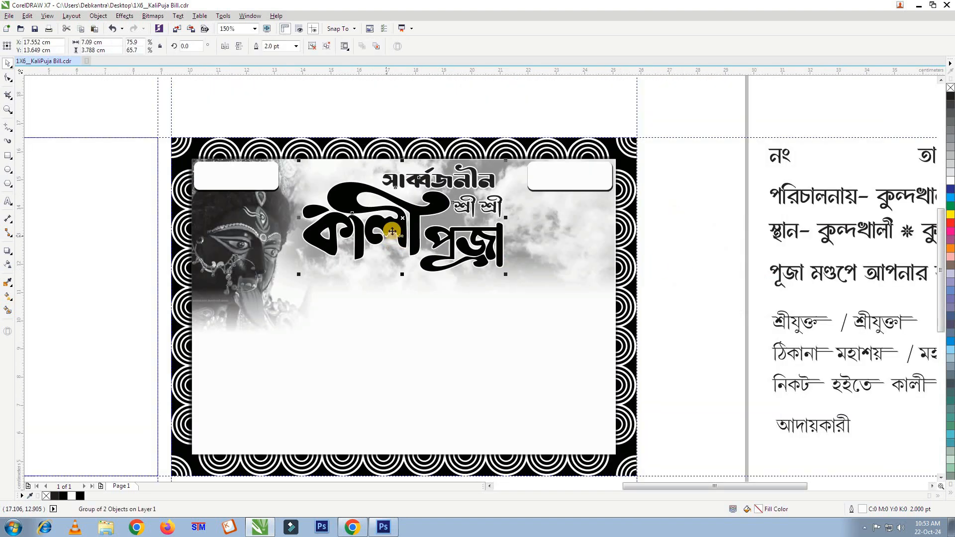
pyautogui.click(950, 148)
pyautogui.scroll(1, 454, 188)
pyautogui.rightClick(950, 138)
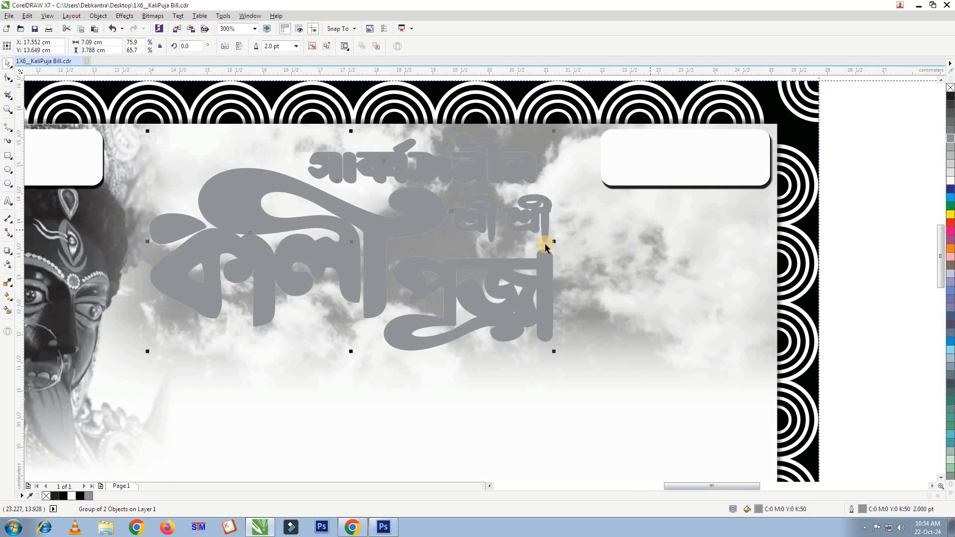
# - Send the grey title copy behind the black title and offset it slightly right and down as a shadow
pyautogui.rightClick(377, 226)
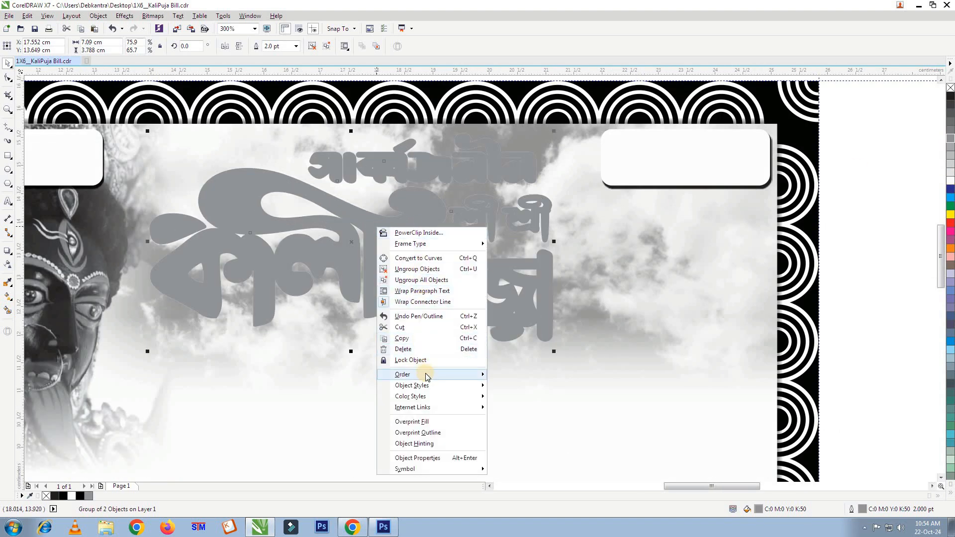
pyautogui.moveTo(427, 374)
pyautogui.click(584, 435)
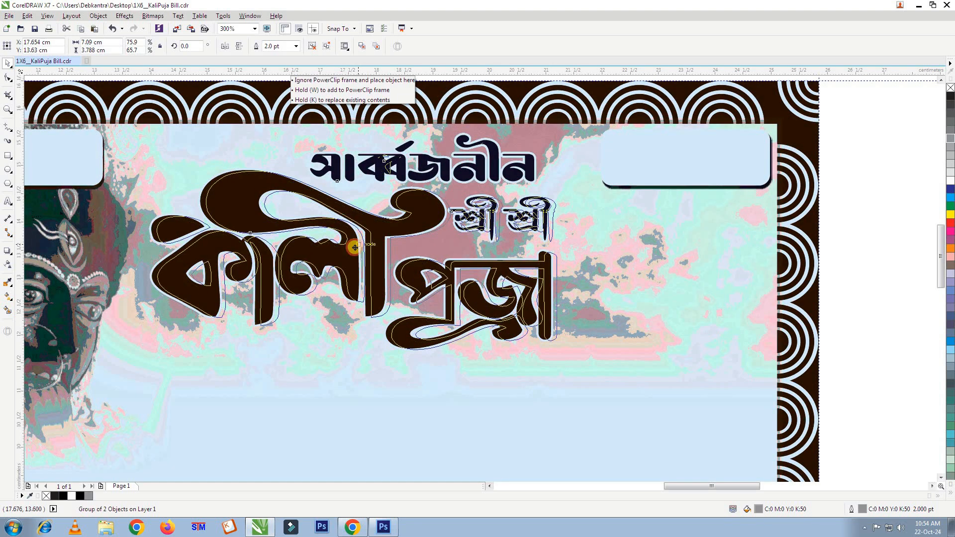
pyautogui.scroll(2, 351, 241)
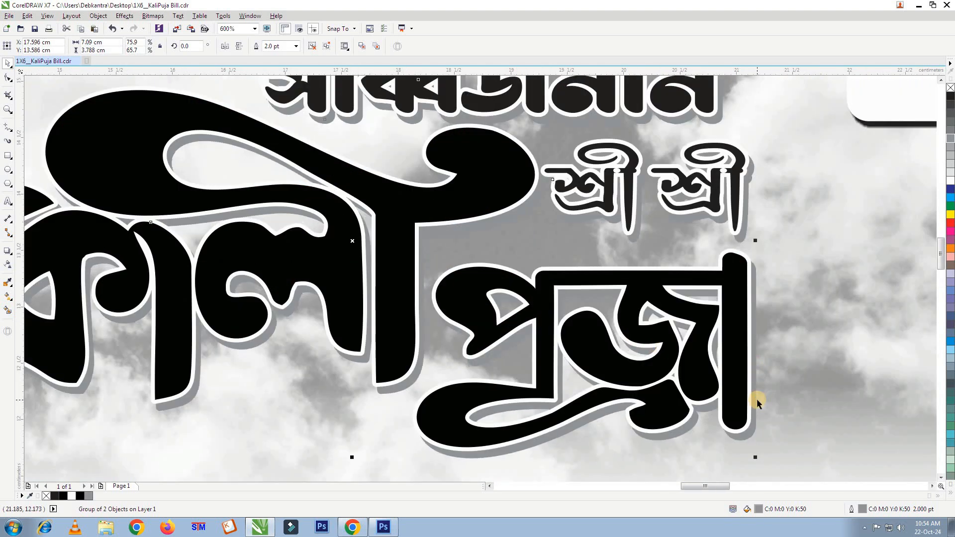
pyautogui.scroll(-4, 546, 287)
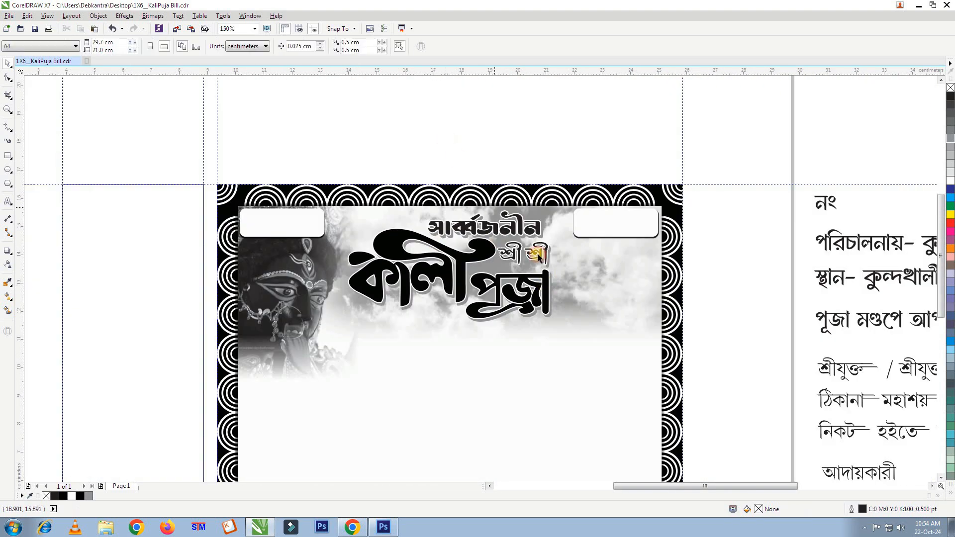
# - Recolour the title's grey shadow copy to a darker grey
pyautogui.scroll(4, 547, 313)
pyautogui.moveTo(557, 337); pyautogui.dragTo(554, 335)
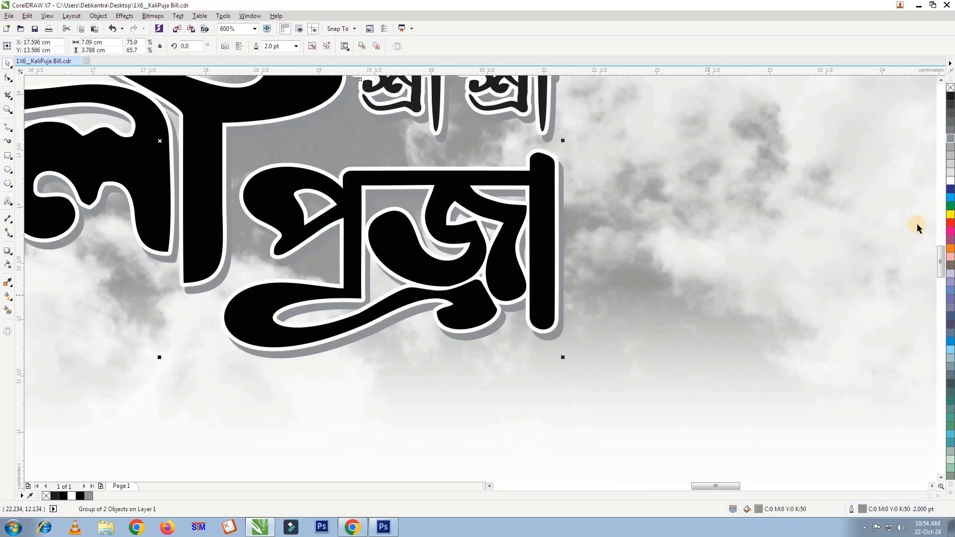
pyautogui.scroll(-4, 541, 231)
pyautogui.press('Escape')
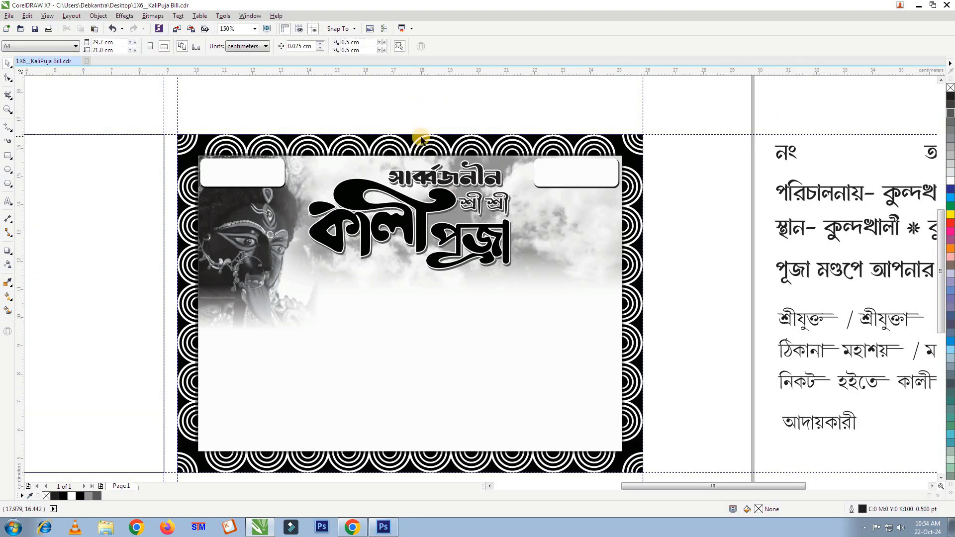
# - Move the ১৪৩১ সন label and the round ২৬ তম বর্ষ badge together below the panel's upper-right white box
pyautogui.scroll(-1, 416, 202)
pyautogui.scroll(1, 433, 208)
pyautogui.scroll(-1, 438, 241)
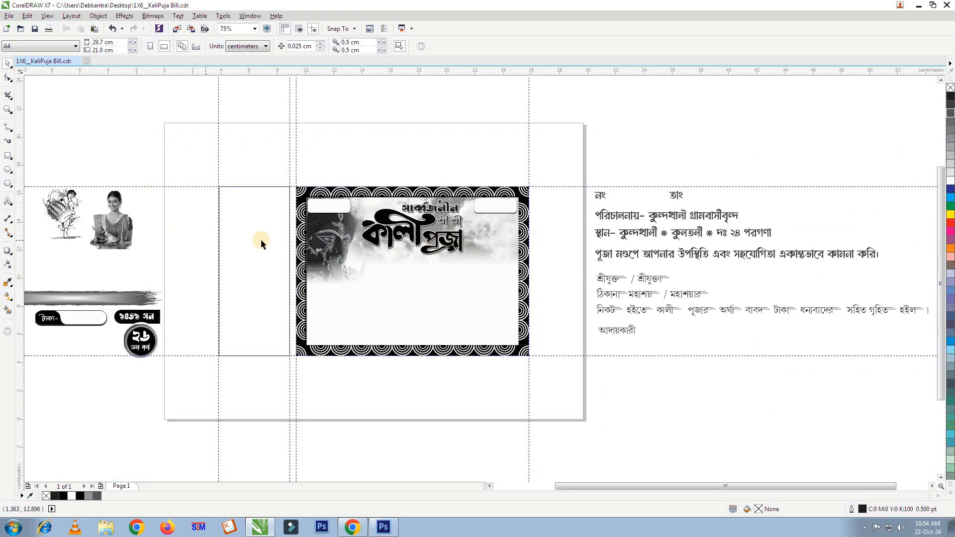
pyautogui.scroll(-1, 251, 247)
pyautogui.scroll(1, 201, 249)
pyautogui.moveTo(164, 366); pyautogui.dragTo(163, 367)
pyautogui.moveTo(187, 333); pyautogui.dragTo(545, 237)
pyautogui.scroll(1, 564, 235)
pyautogui.click(551, 221)
pyautogui.scroll(-1, 550, 220)
pyautogui.scroll(1, 595, 200)
pyautogui.click(485, 264)
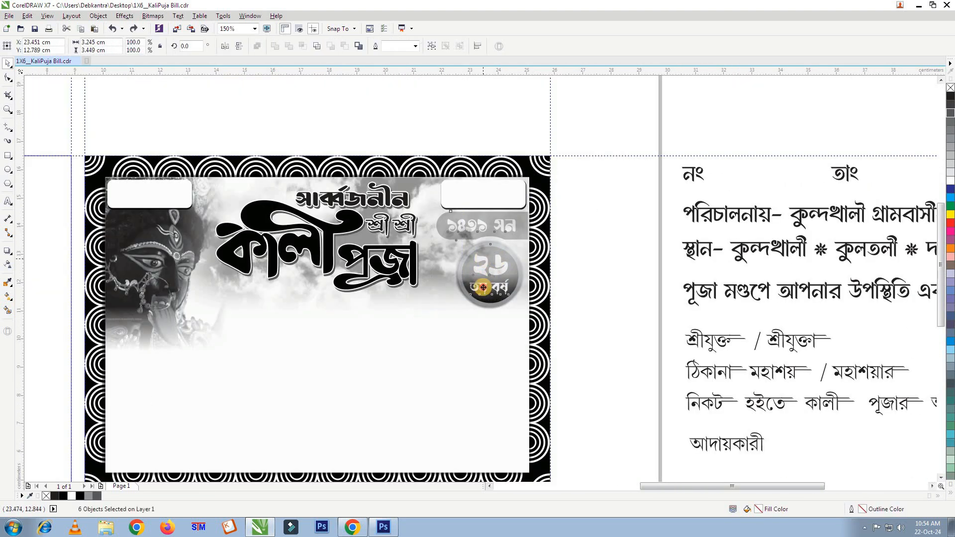
pyautogui.moveTo(482, 287); pyautogui.dragTo(497, 271)
# - Bring the year label and round badge to the front of the sky image
pyautogui.rightClick(479, 369)
pyautogui.moveTo(535, 265)
pyautogui.click(653, 267)
# - Shift the year label and badge slightly right and down so the label's straight edge meets the ring border
pyautogui.scroll(4, 520, 240)
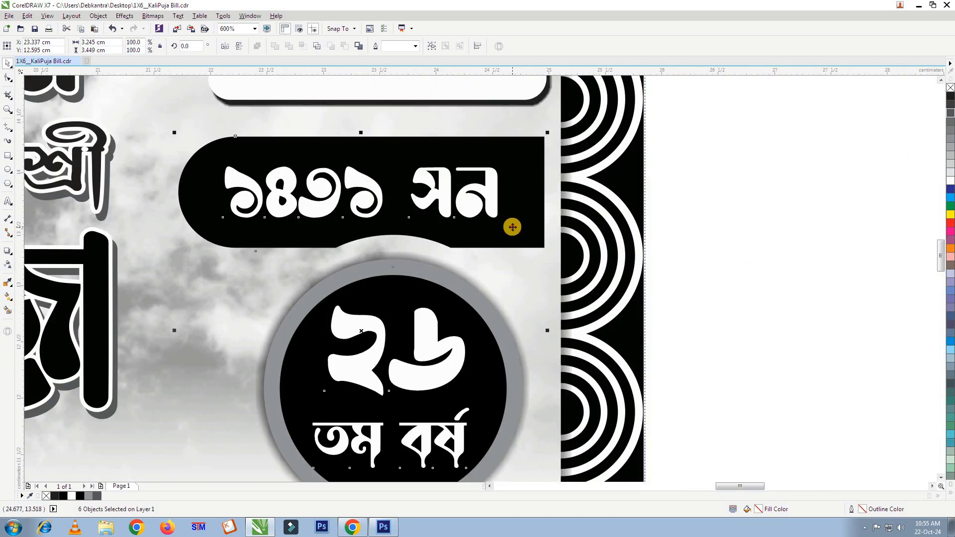
pyautogui.moveTo(513, 227); pyautogui.dragTo(526, 258)
pyautogui.scroll(2, 575, 207)
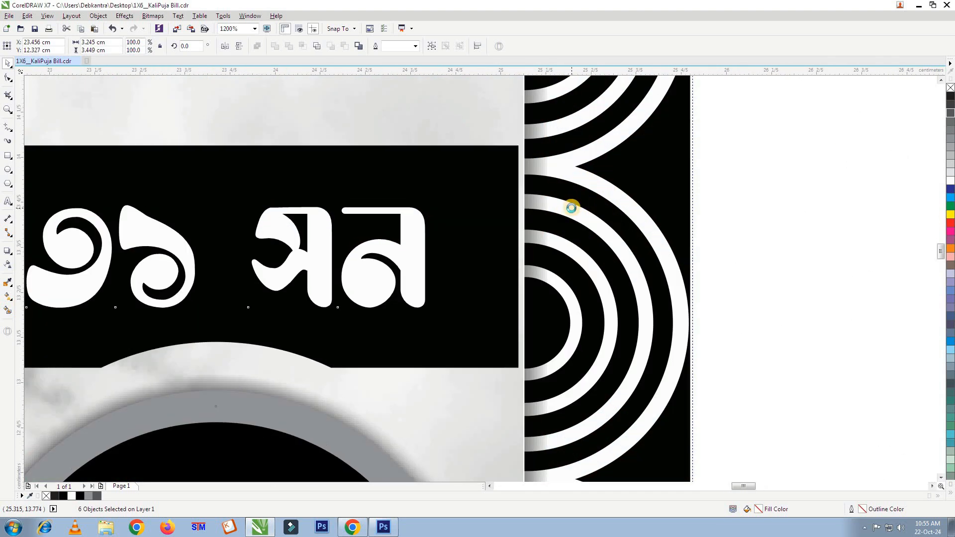
pyautogui.press('Right')
pyautogui.press('Down')
pyautogui.press('Down')
pyautogui.scroll(-4, 520, 204)
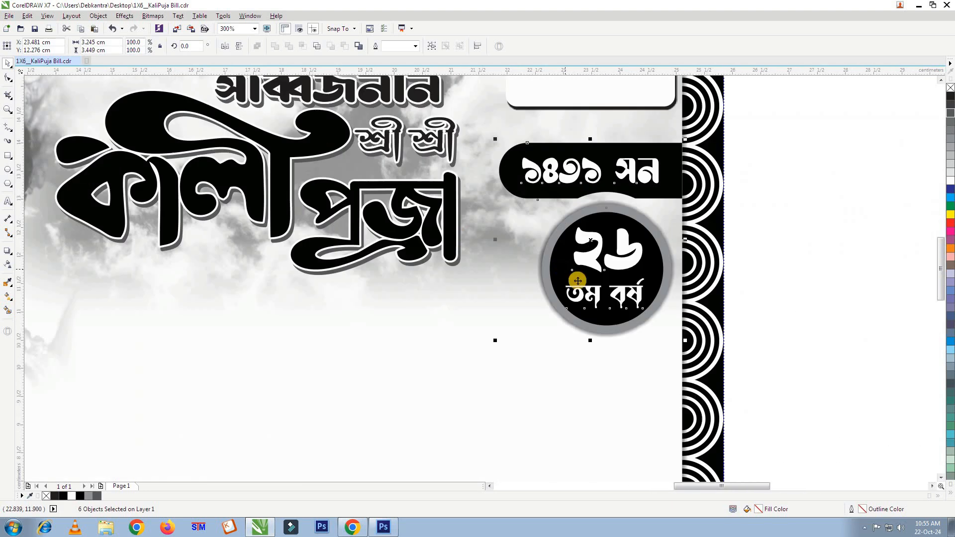
pyautogui.scroll(-4, 577, 281)
pyautogui.scroll(4, 553, 268)
# - Draw a thin rectangle about 8.9 by 0.74 cm below the title, reaching from the Kali photo to the round badge
pyautogui.click(7, 156)
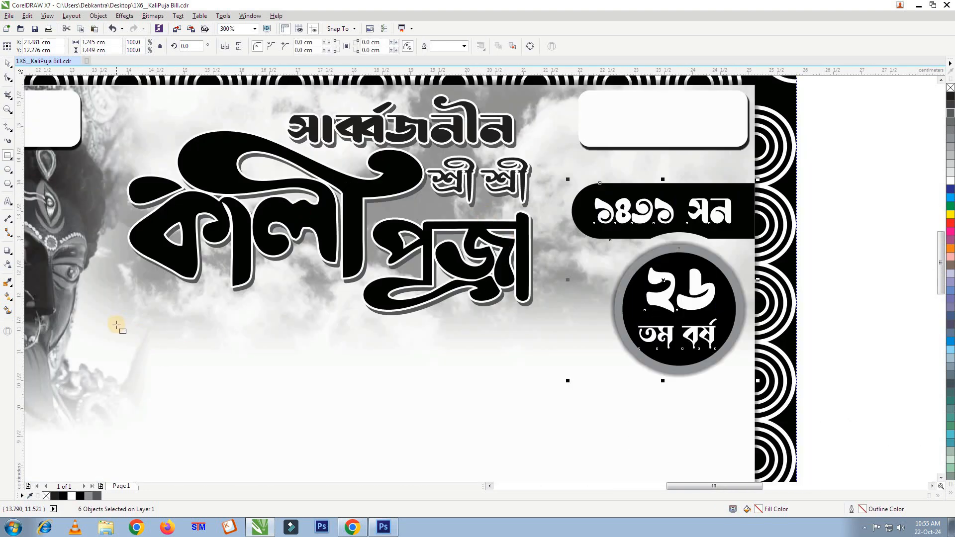
pyautogui.moveTo(107, 324); pyautogui.dragTo(611, 366)
pyautogui.scroll(-2, 513, 348)
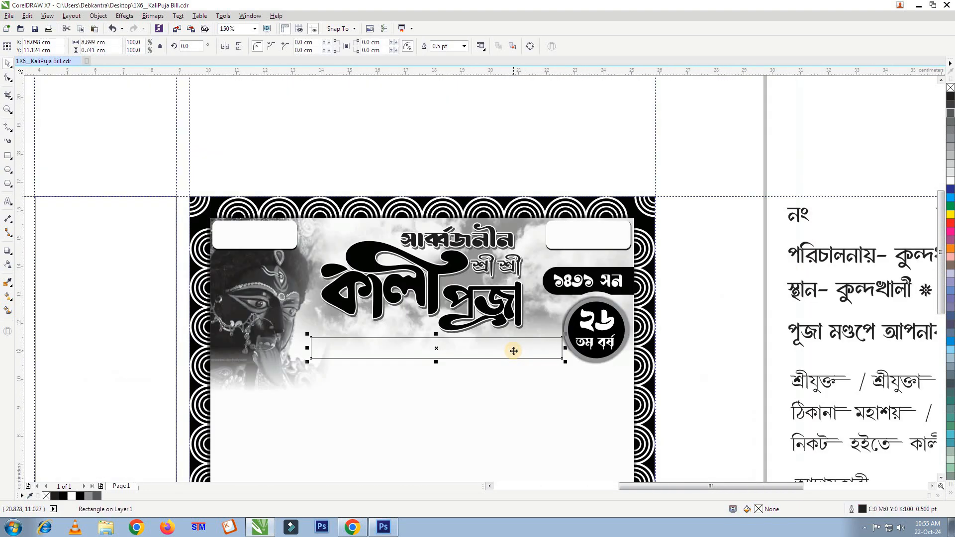
pyautogui.scroll(-2, 452, 390)
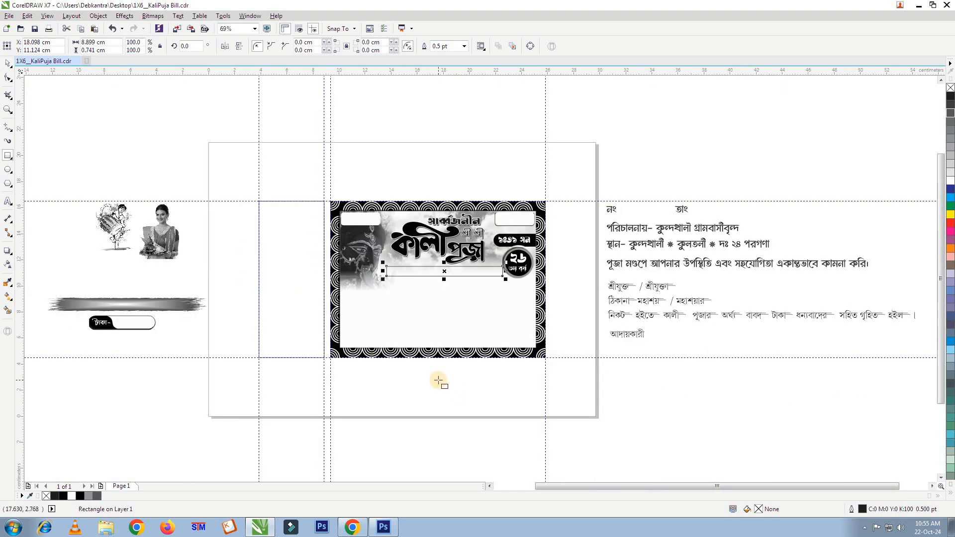
# - Extend the thin rectangle's lower edge downward to make it about 1.14 cm high
pyautogui.press('space')
pyautogui.scroll(4, 438, 378)
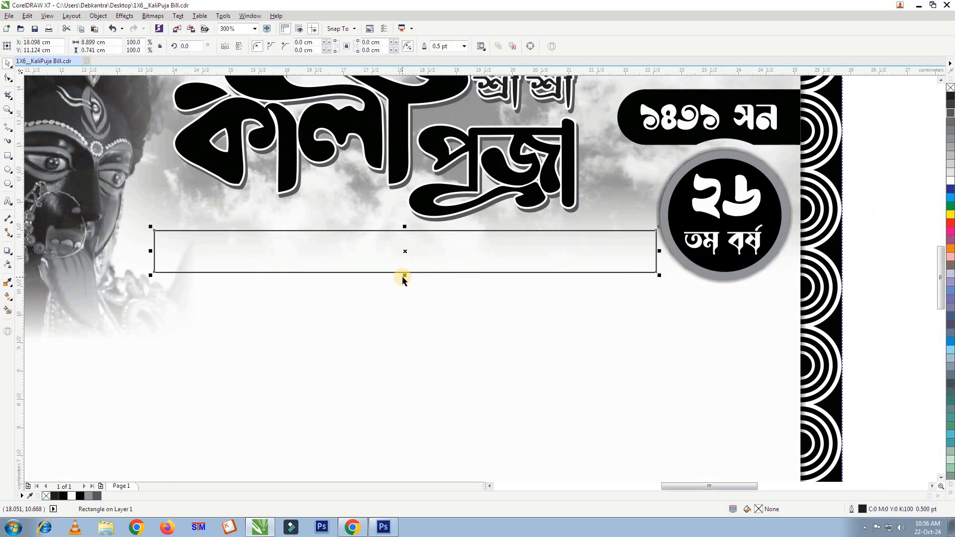
pyautogui.moveTo(405, 275); pyautogui.dragTo(415, 296)
pyautogui.scroll(-2, 415, 297)
pyautogui.scroll(3, 398, 274)
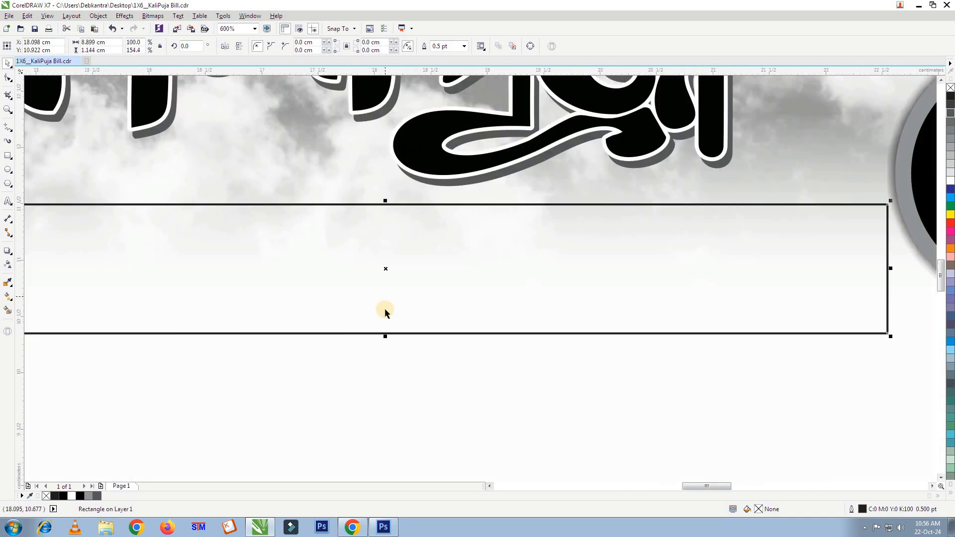
pyautogui.scroll(-5, 383, 309)
pyautogui.scroll(3, 378, 298)
pyautogui.scroll(-2, 308, 239)
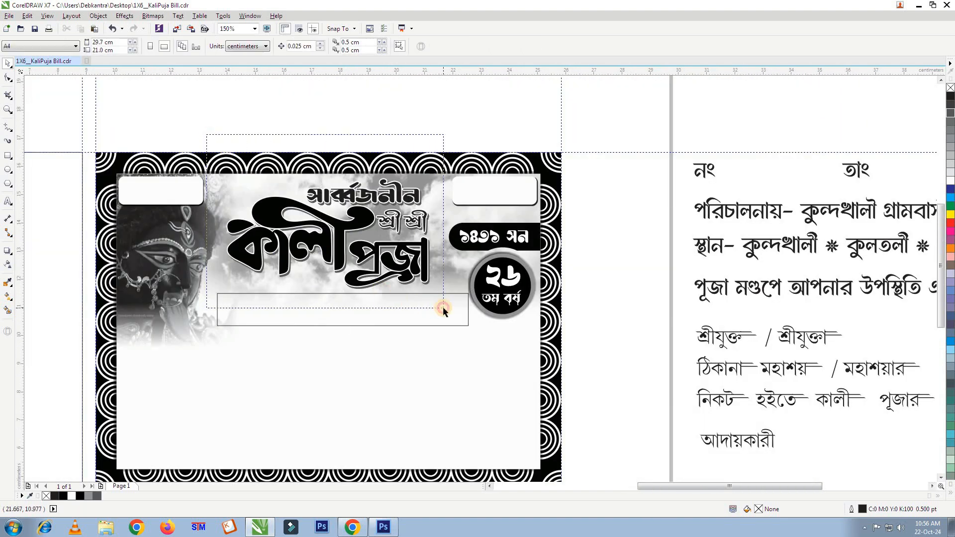
# - Shift the title lettering slightly up and move the rectangle up closer beneath it
pyautogui.click(398, 256)
pyautogui.scroll(2, 395, 258)
pyautogui.scroll(-2, 413, 239)
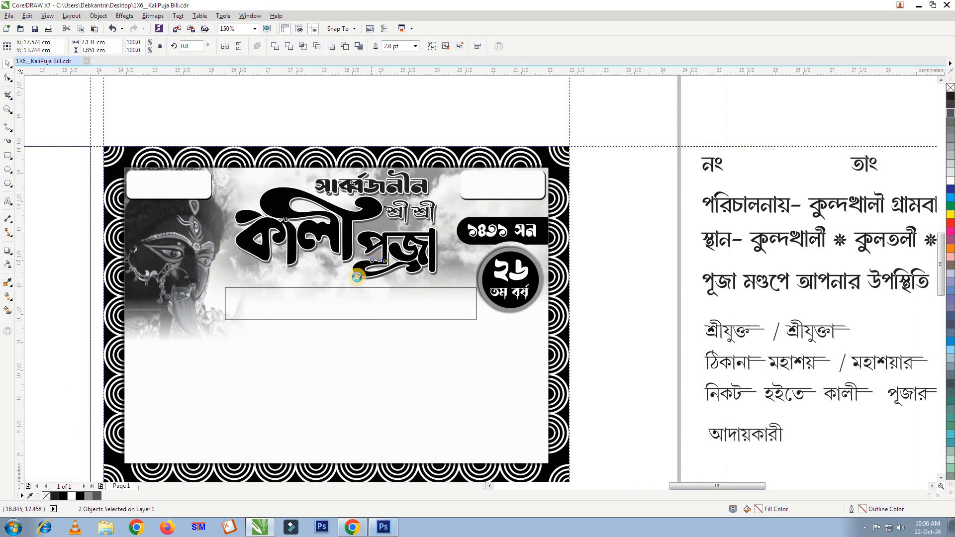
pyautogui.scroll(2, 349, 344)
pyautogui.click(299, 368)
pyautogui.scroll(-1, 298, 368)
pyautogui.scroll(1, 299, 368)
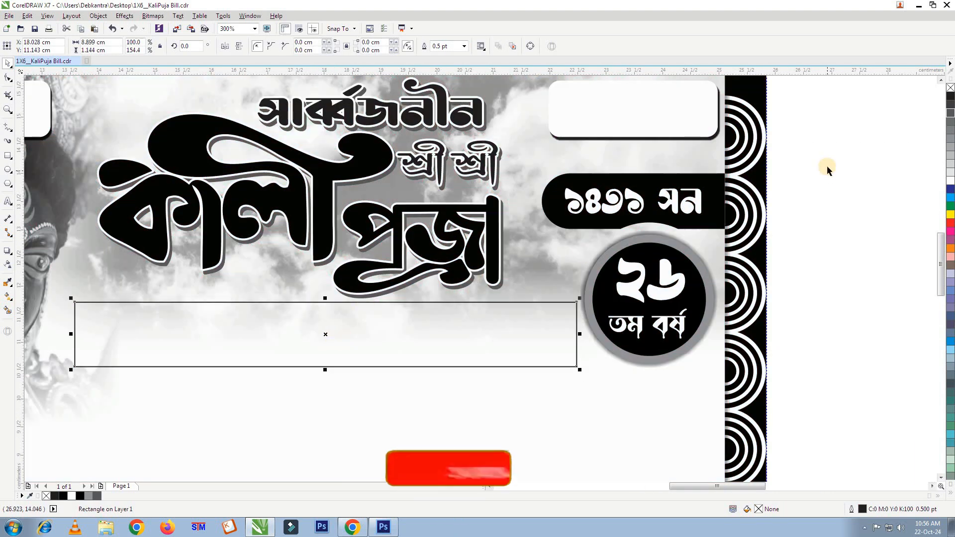
# - Raise the year label and round badge together and enlarge them proportionally to about 3.74 by 3.96 cm
pyautogui.moveTo(823, 166); pyautogui.dragTo(523, 395)
pyautogui.moveTo(622, 319); pyautogui.dragTo(620, 297)
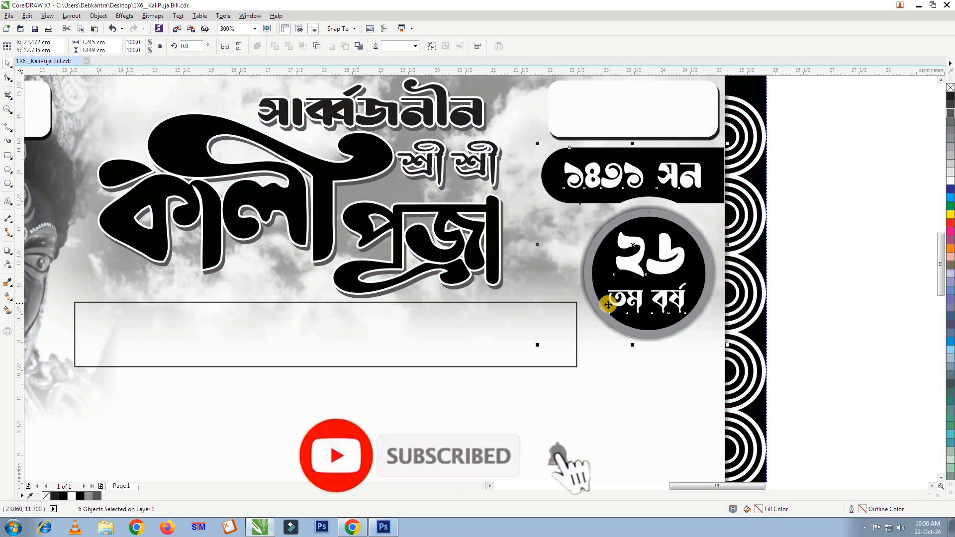
pyautogui.moveTo(541, 343); pyautogui.dragTo(505, 377)
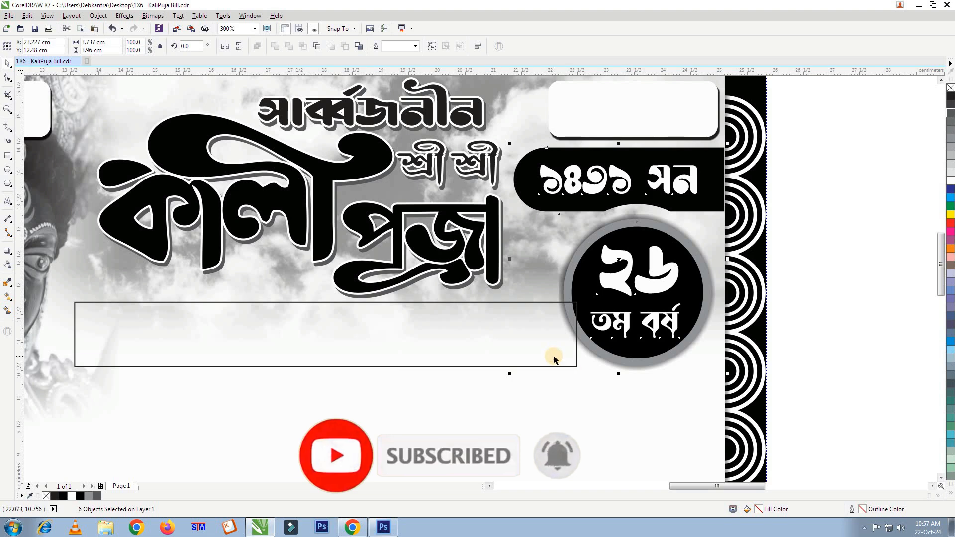
# - Resize the rectangle to about 10.09 by 1.10 cm so it runs from the Kali photo into the round badge
pyautogui.click(577, 346)
pyautogui.moveTo(577, 335); pyautogui.dragTo(636, 334)
pyautogui.scroll(-2, 553, 314)
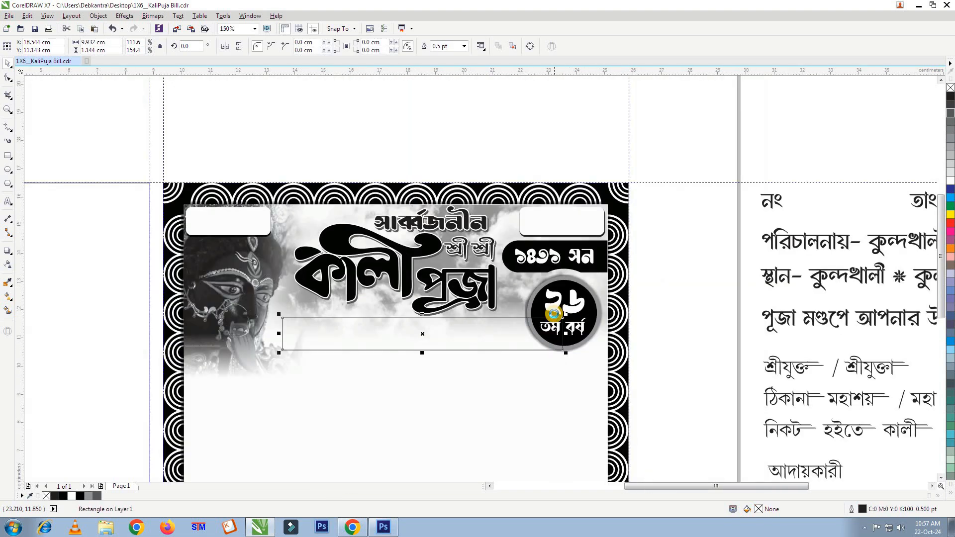
pyautogui.scroll(2, 553, 315)
pyautogui.scroll(-2, 480, 298)
pyautogui.scroll(2, 293, 313)
pyautogui.moveTo(192, 353); pyautogui.dragTo(184, 353)
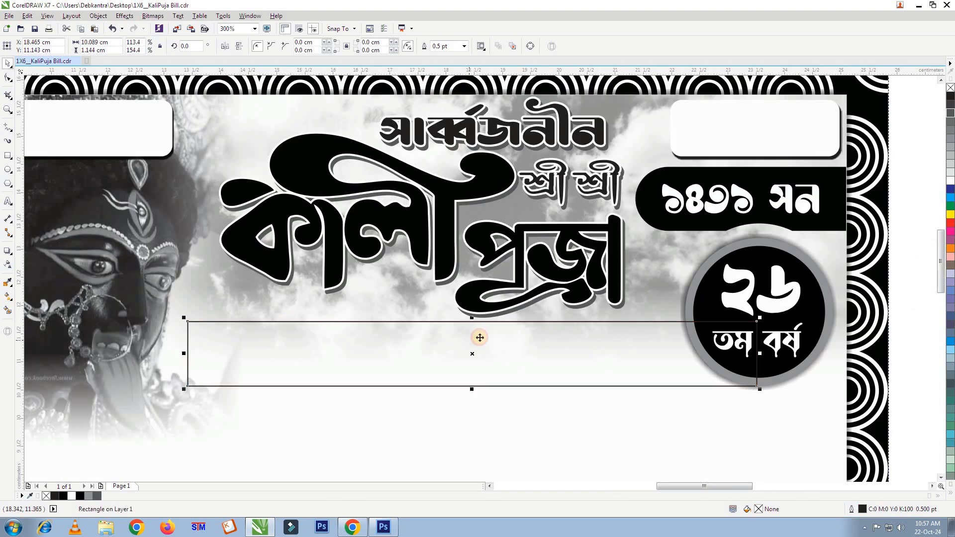
pyautogui.scroll(2, 465, 320)
pyautogui.moveTo(464, 320); pyautogui.dragTo(458, 316)
pyautogui.scroll(-2, 458, 315)
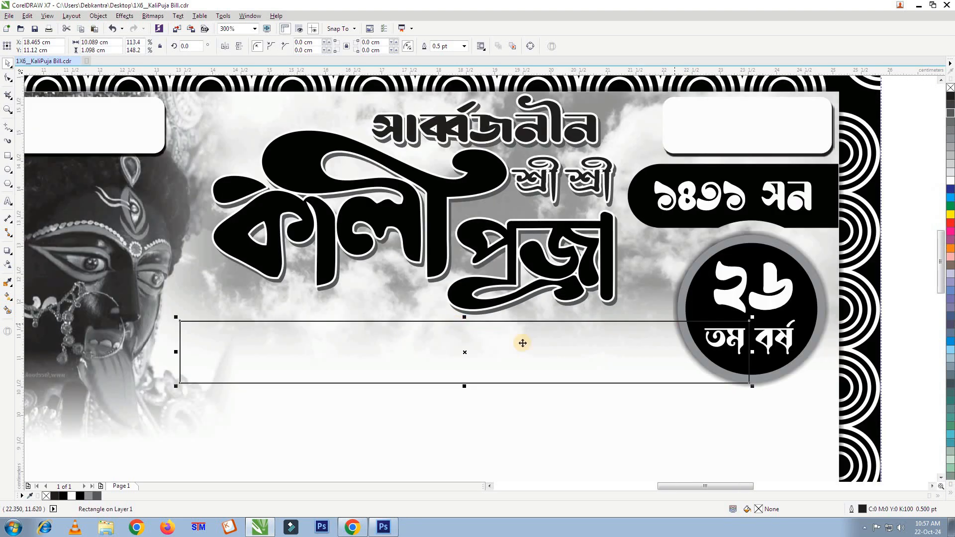
# - Round the rectangle's corners fully into a capsule and set its outline width to 1.0 pt
pyautogui.scroll(-2, 522, 343)
pyautogui.scroll(2, 603, 322)
pyautogui.click(8, 78)
pyautogui.moveTo(37, 330); pyautogui.dragTo(84, 332)
pyautogui.click(8, 65)
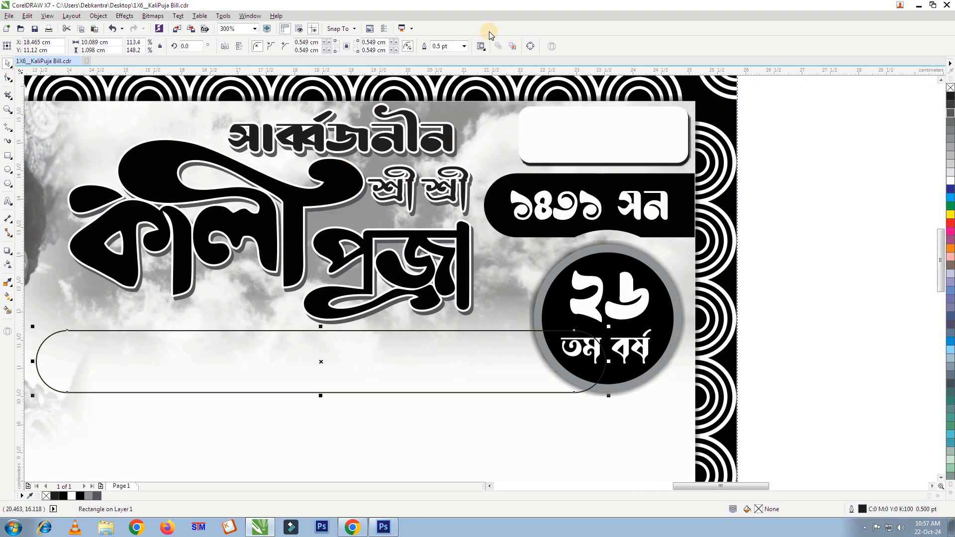
pyautogui.click(464, 46)
pyautogui.click(444, 134)
# - Copy the capsule shortened to about 2.71 cm at its left end, filled white without an outline
pyautogui.moveTo(605, 365); pyautogui.dragTo(192, 364)
pyautogui.click(948, 182)
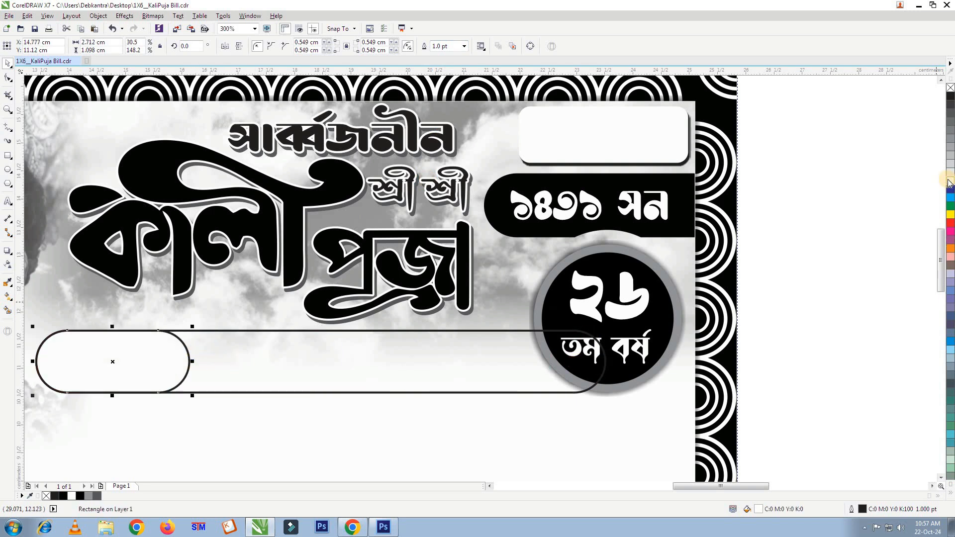
pyautogui.rightClick(950, 88)
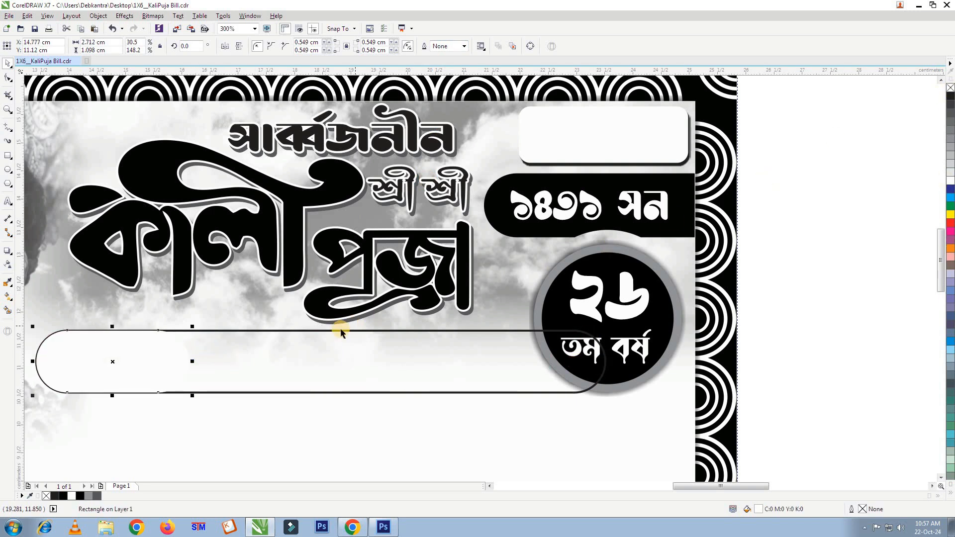
# - Fill the long capsule with black and remove its outline
pyautogui.click(312, 351)
pyautogui.click(950, 97)
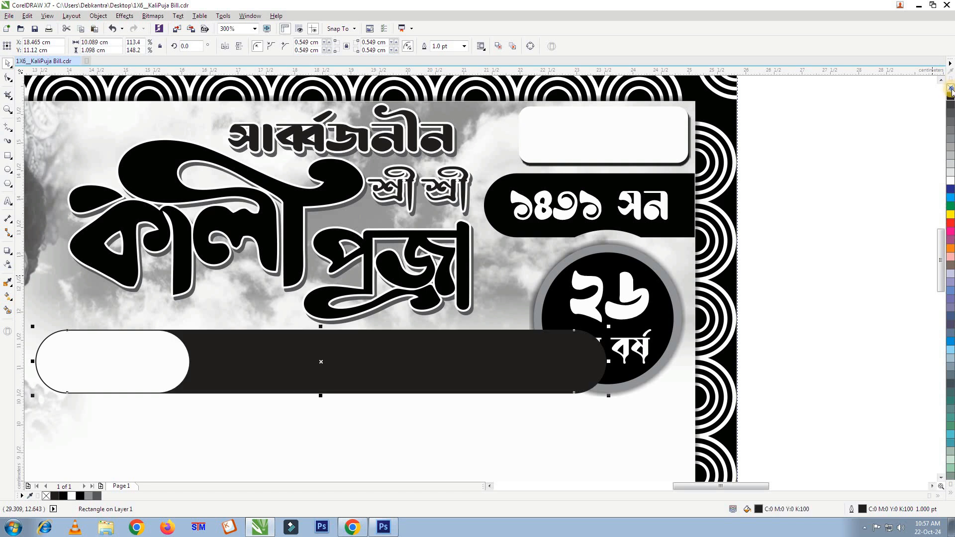
pyautogui.rightClick(950, 88)
# - Cut the black bar with a circle about 2.93 cm wide drawn concentric with the round badge, and remove the circle
pyautogui.click(619, 308)
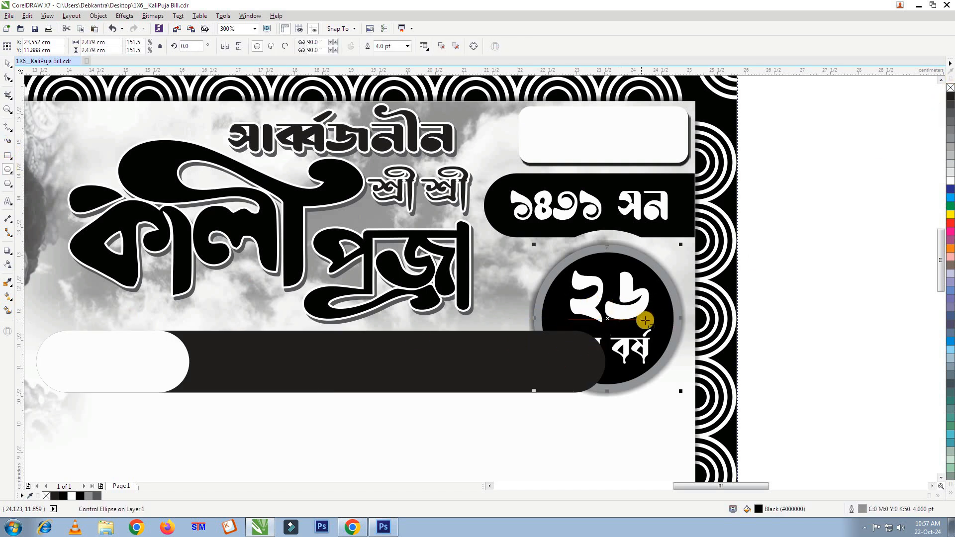
pyautogui.moveTo(607, 319); pyautogui.dragTo(690, 374)
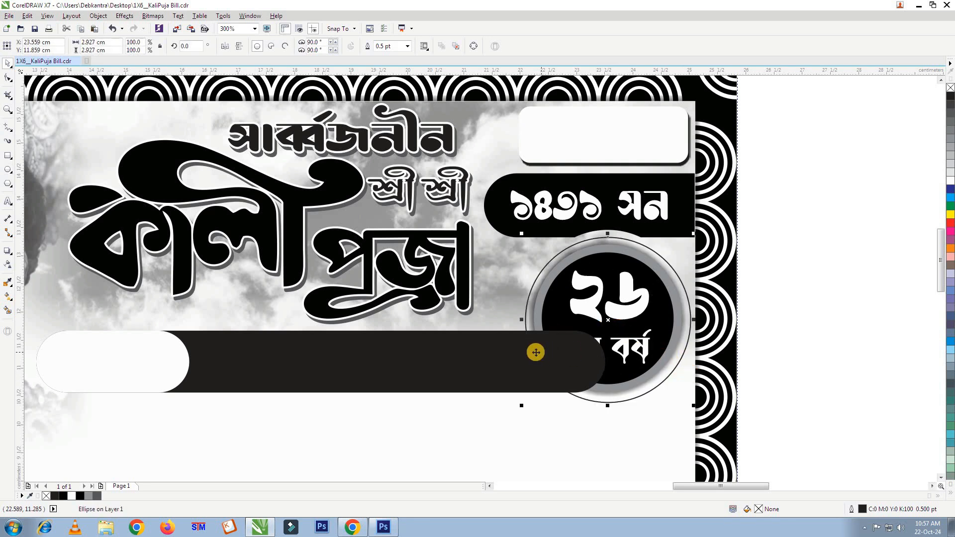
pyautogui.keyDown('shift'); pyautogui.click(426, 275); pyautogui.keyUp('shift')
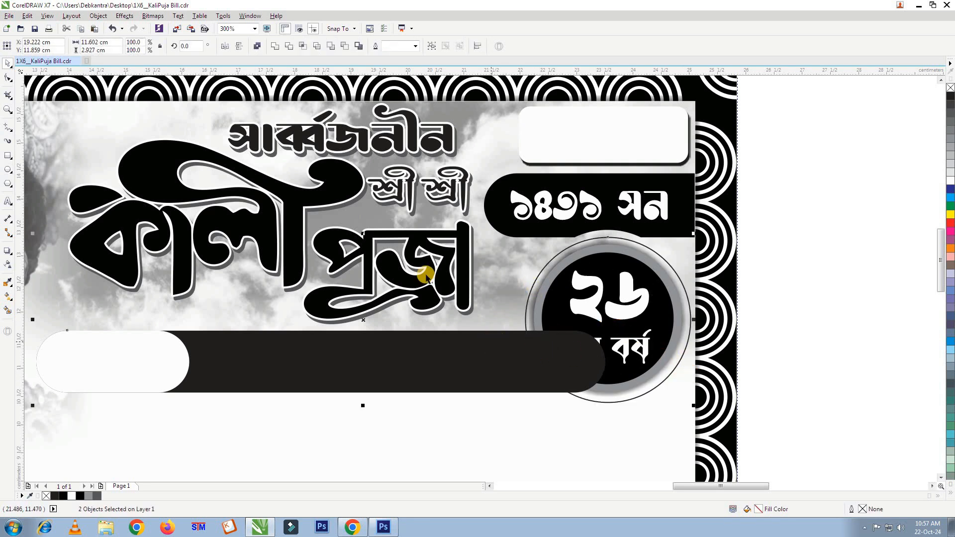
pyautogui.click(317, 46)
pyautogui.click(793, 277)
pyautogui.moveTo(679, 282); pyautogui.dragTo(812, 282)
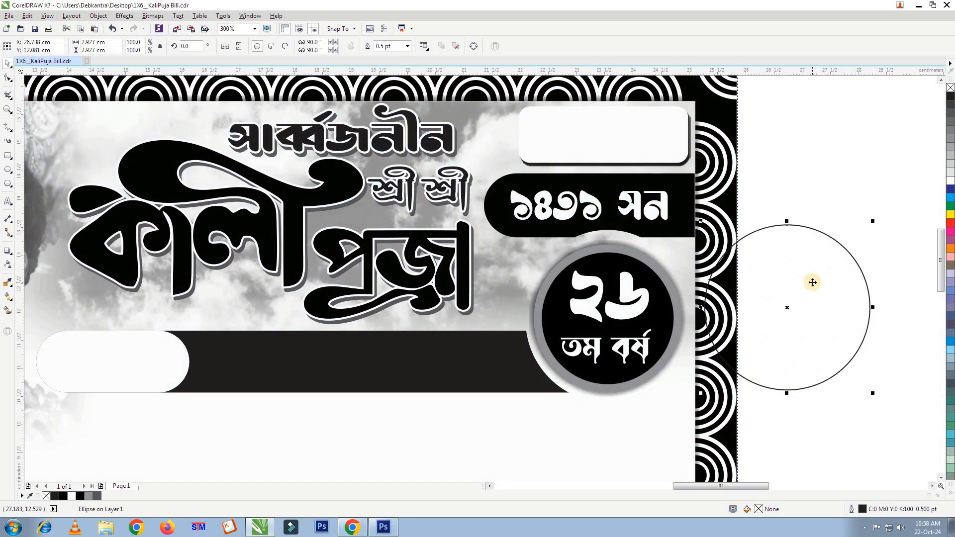
pyautogui.rightClick(829, 283)
pyautogui.click(860, 150)
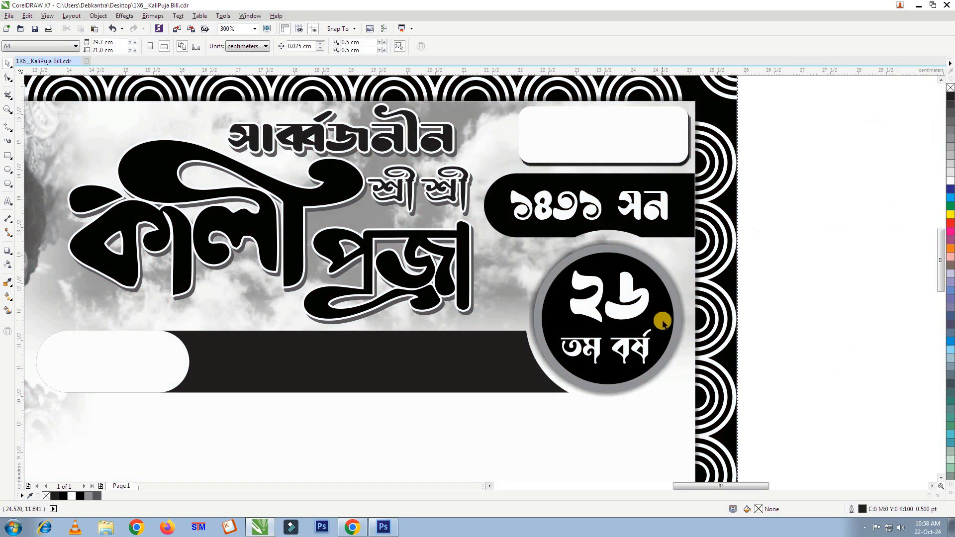
# - Make a black copy of the trimmed bar narrowed to about 9.19 cm and fill the wider original with 50% black
pyautogui.click(502, 361)
pyautogui.moveTo(572, 362); pyautogui.dragTo(557, 362)
pyautogui.rightClick(558, 361)
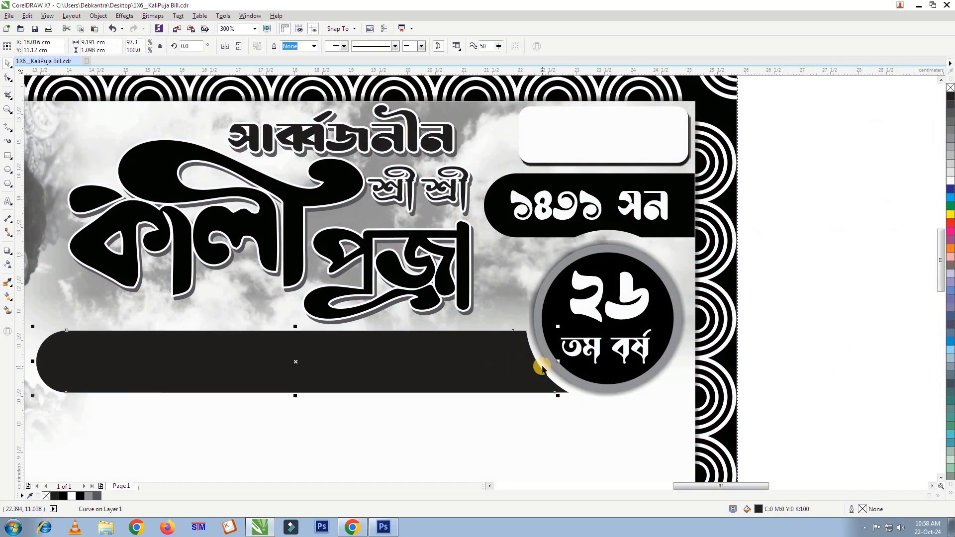
pyautogui.scroll(2, 568, 393)
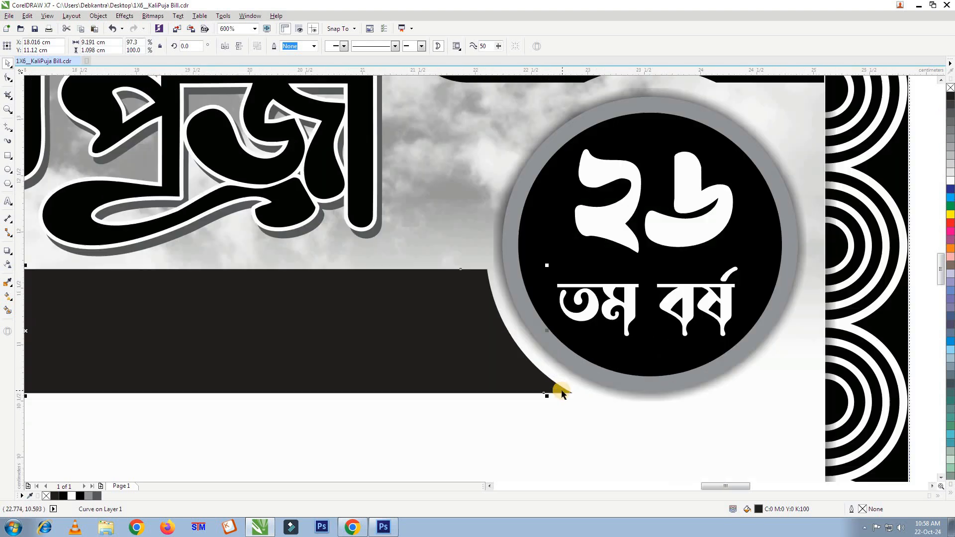
pyautogui.click(950, 141)
pyautogui.scroll(-2, 780, 304)
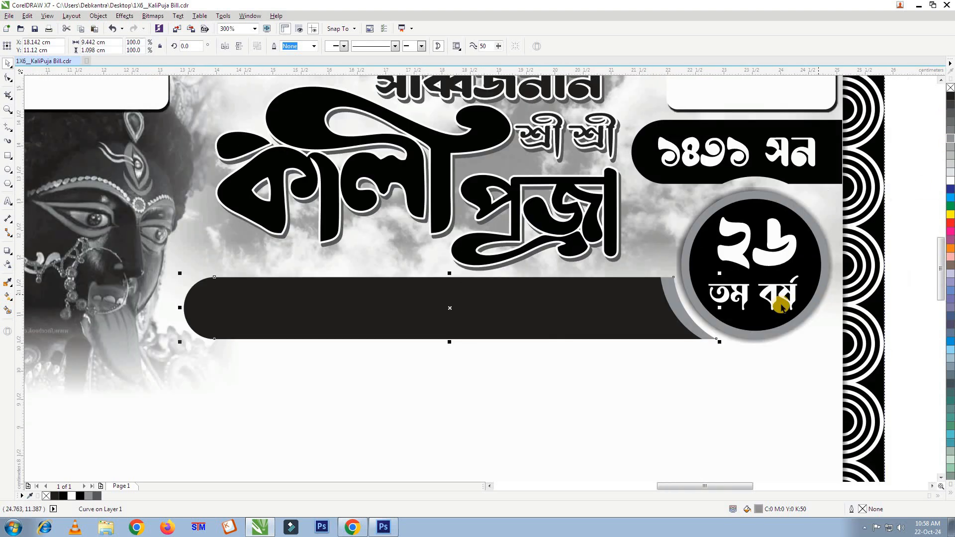
# - Bring the short white capsule to the front of the page
pyautogui.scroll(-1, 497, 302)
pyautogui.scroll(-1, 467, 324)
pyautogui.scroll(1, 447, 369)
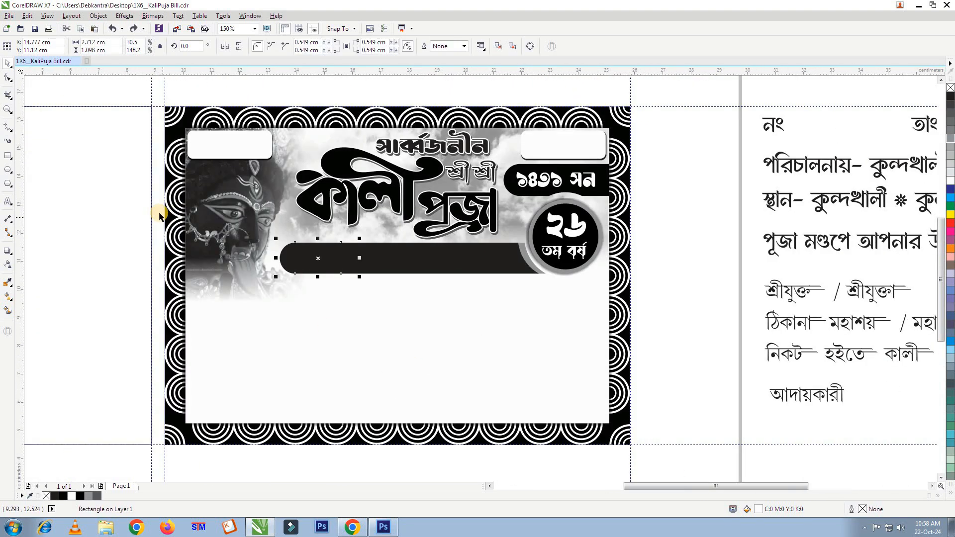
pyautogui.click(98, 16)
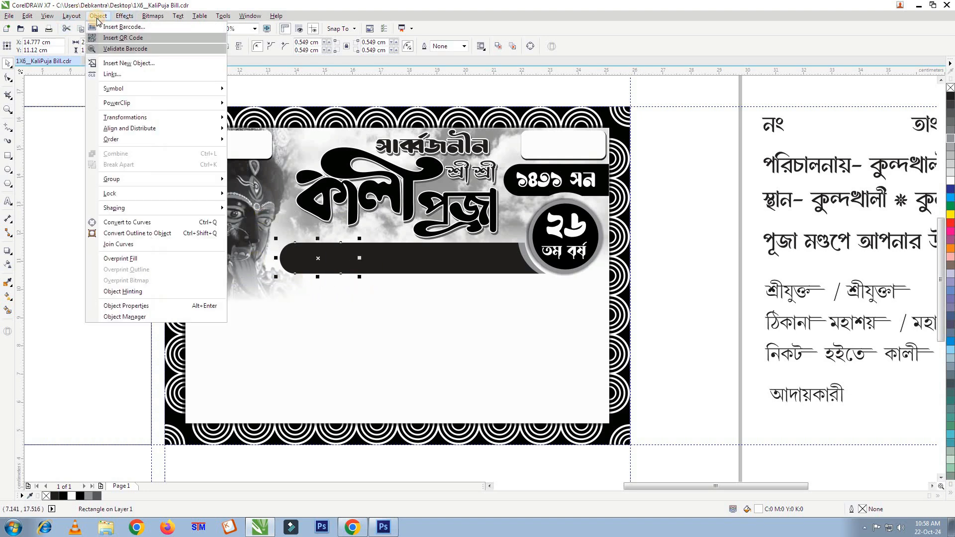
pyautogui.moveTo(161, 143)
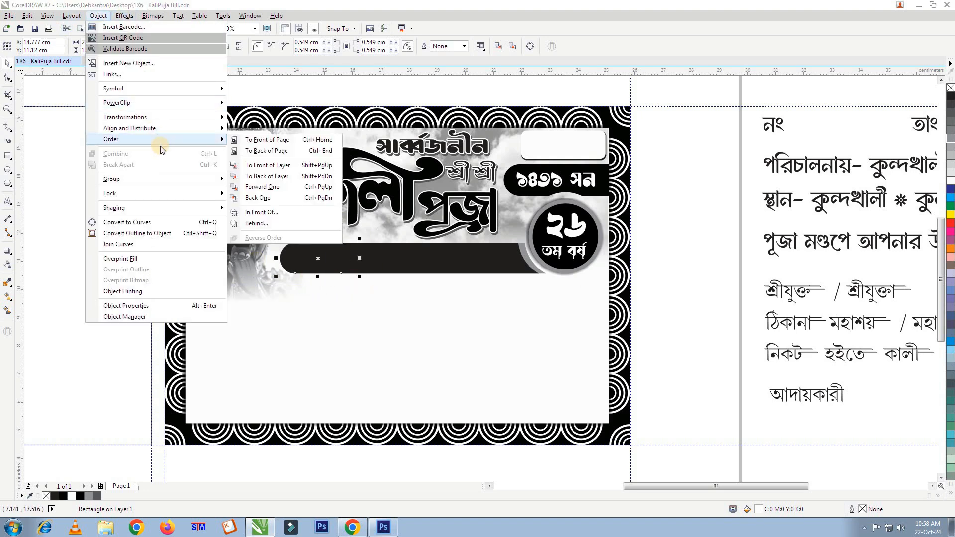
pyautogui.click(324, 140)
# - Pull the grey and black bar ends slightly away from the badge and adjust the black bar's upper corner node to even the grey strip
pyautogui.scroll(5, 462, 266)
pyautogui.click(463, 266)
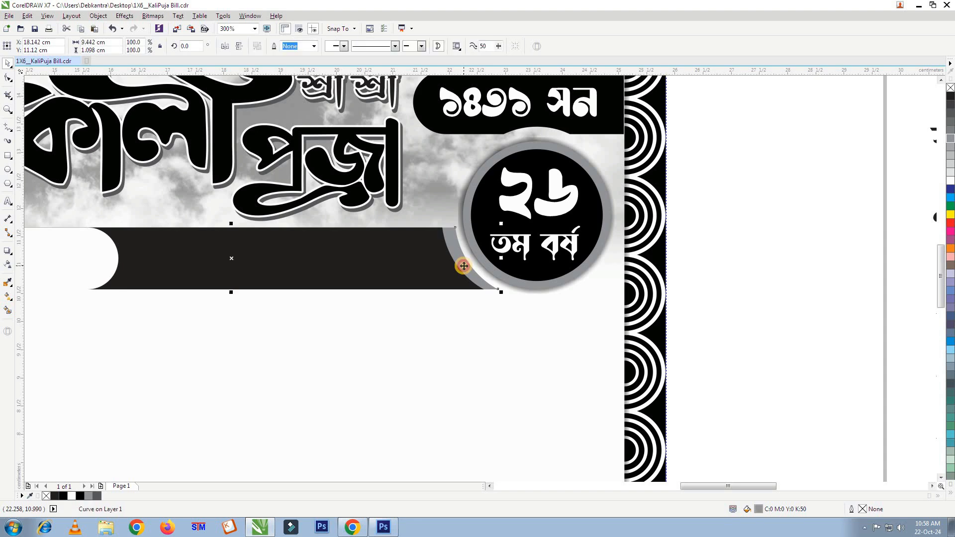
pyautogui.scroll(2, 464, 266)
pyautogui.moveTo(499, 258); pyautogui.dragTo(485, 255)
pyautogui.click(435, 270)
pyautogui.click(8, 78)
pyautogui.scroll(2, 397, 192)
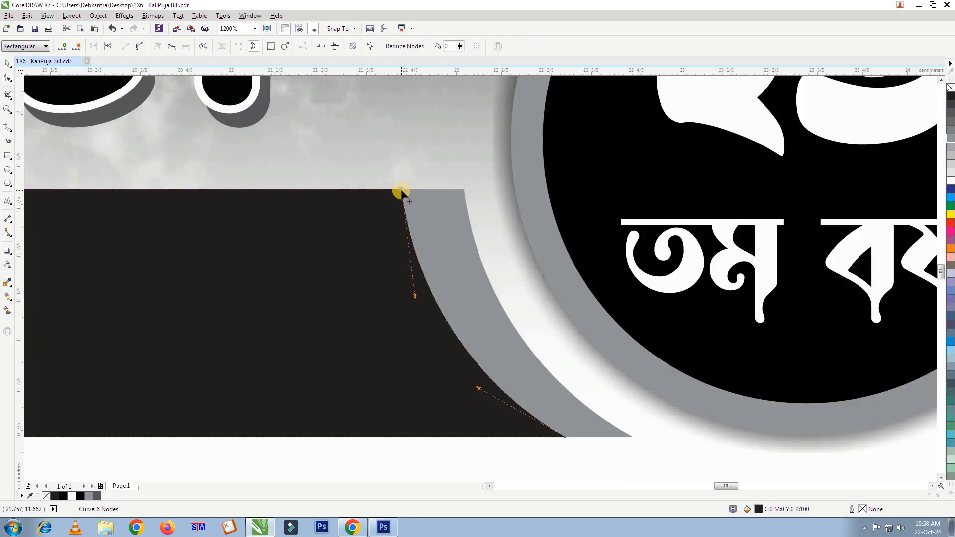
pyautogui.moveTo(406, 192); pyautogui.dragTo(410, 192)
pyautogui.scroll(-2, 409, 192)
pyautogui.press('space')
pyautogui.press('Escape')
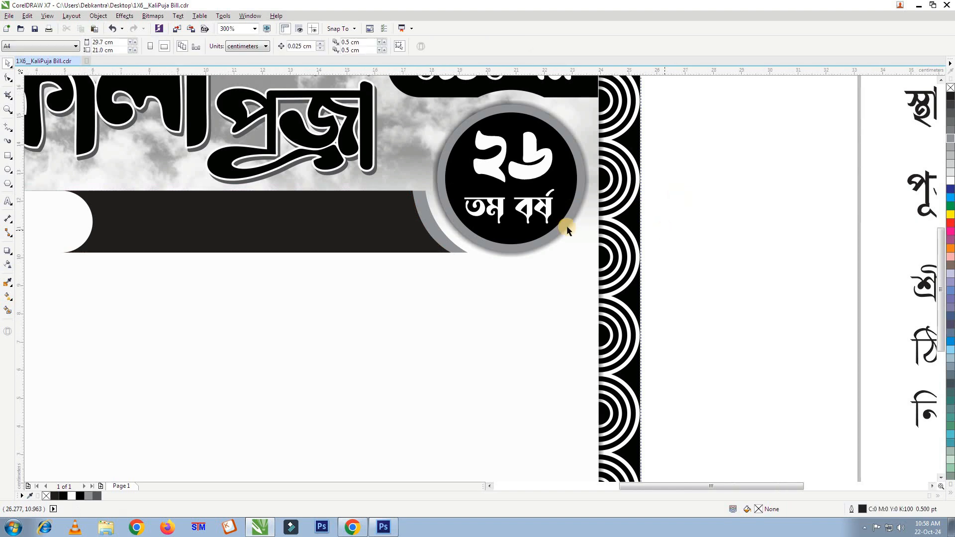
# - Try to stretch the white capsule and both bars leftward together over the Kali photo
pyautogui.scroll(-2, 552, 223)
pyautogui.scroll(2, 490, 216)
pyautogui.scroll(-2, 489, 216)
pyautogui.click(305, 230)
pyautogui.scroll(2, 305, 230)
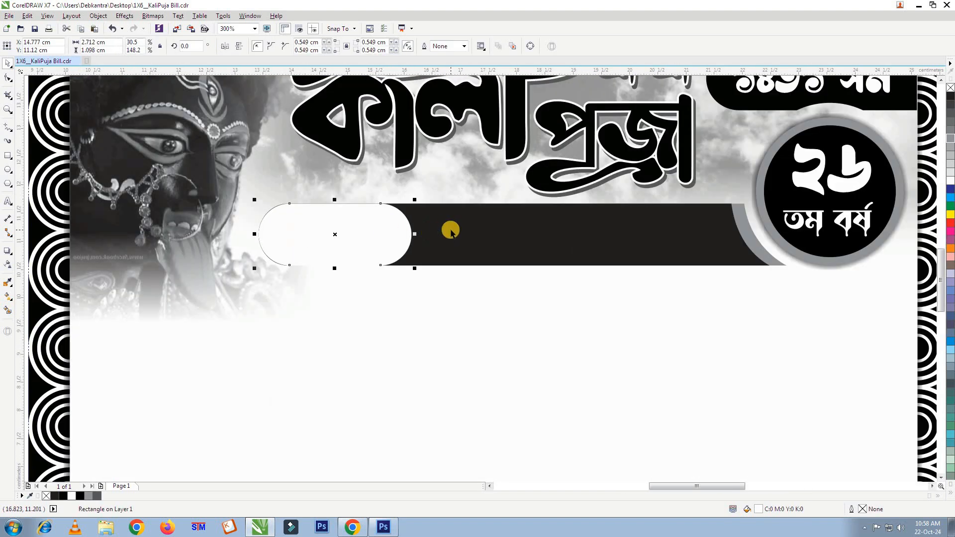
pyautogui.scroll(-2, 449, 225)
pyautogui.moveTo(747, 208); pyautogui.dragTo(342, 261)
pyautogui.scroll(1, 368, 241)
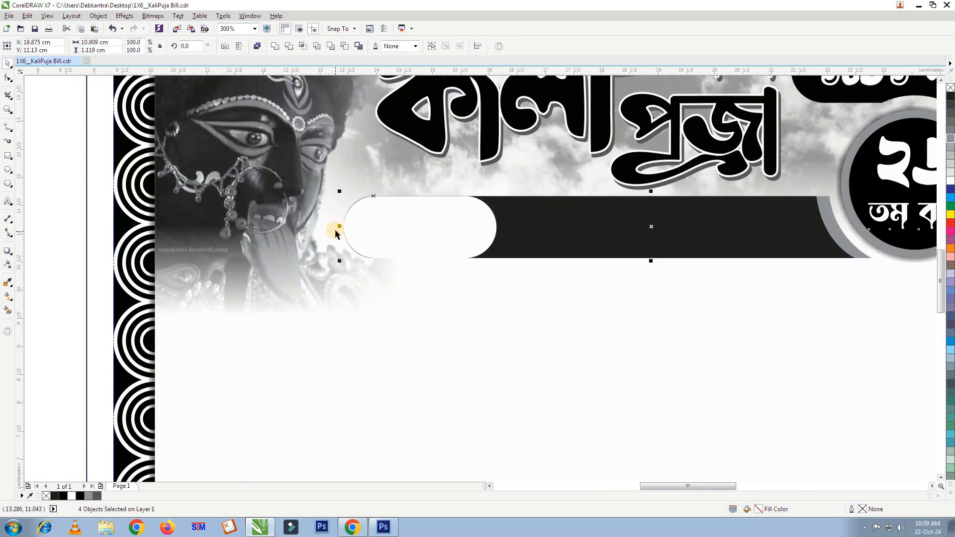
pyautogui.moveTo(335, 229); pyautogui.dragTo(318, 228)
pyautogui.scroll(-1, 321, 227)
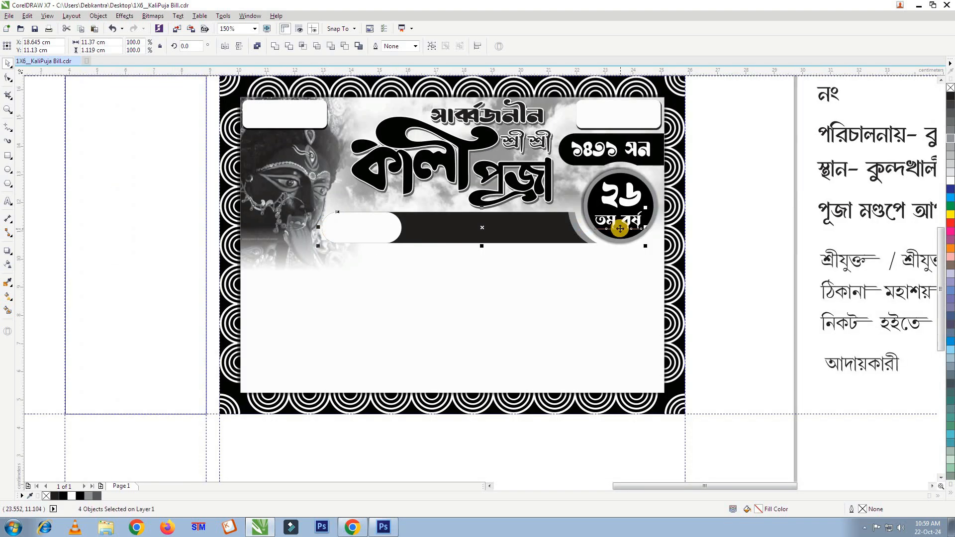
pyautogui.scroll(1, 620, 228)
pyautogui.press('Escape')
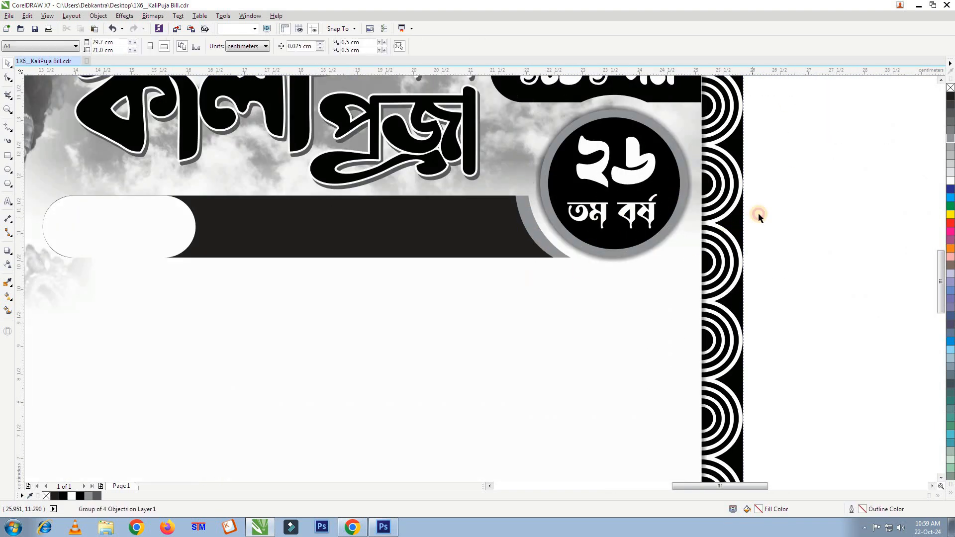
# - Stretch the white capsule and both bars slightly leftward so the banner overlaps the edge of the Kali photo
pyautogui.scroll(-1, 597, 247)
pyautogui.click(403, 233)
pyautogui.scroll(1, 395, 216)
pyautogui.moveTo(396, 216); pyautogui.dragTo(373, 222)
pyautogui.scroll(-1, 321, 253)
pyautogui.click(713, 243)
pyautogui.scroll(-1, 427, 323)
pyautogui.scroll(1, 483, 268)
pyautogui.click(663, 272)
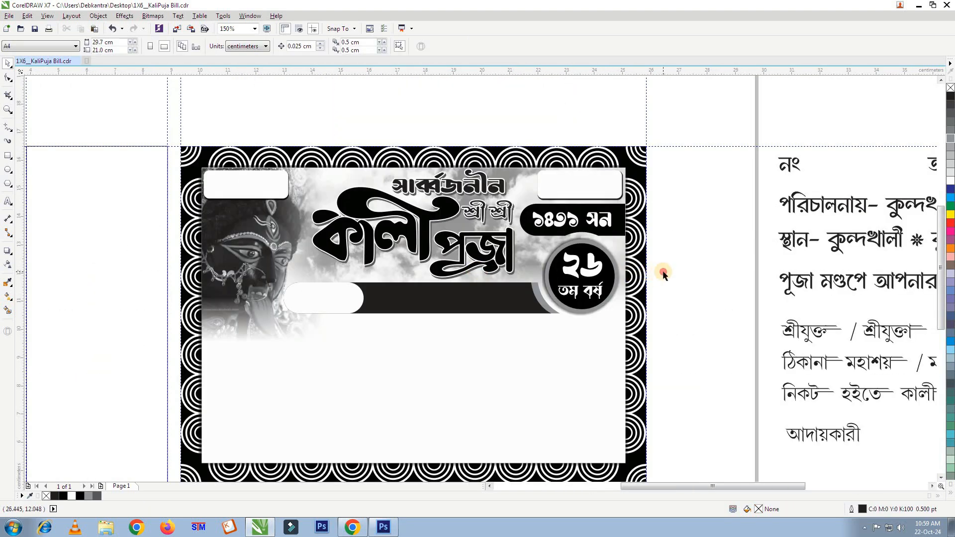
# - Move the grey brush-stroke frame from outside the page to just below the black banner
pyautogui.scroll(-1, 363, 276)
pyautogui.moveTo(120, 324); pyautogui.dragTo(426, 317)
pyautogui.scroll(1, 426, 316)
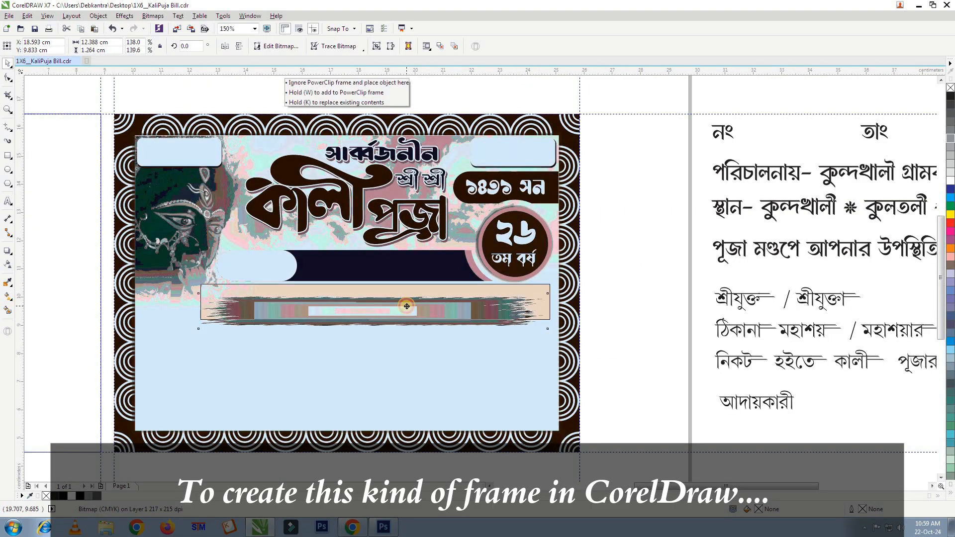
pyautogui.scroll(1, 400, 309)
pyautogui.scroll(-1, 397, 308)
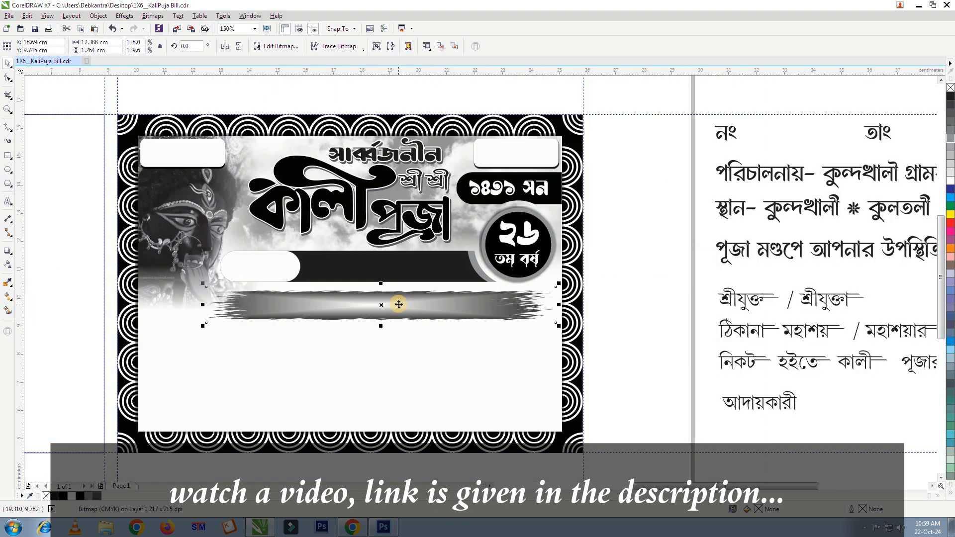
# - Nudge the grey brush-stroke frame slightly upward, closer to the black banner, and deselect it
pyautogui.scroll(1, 329, 314)
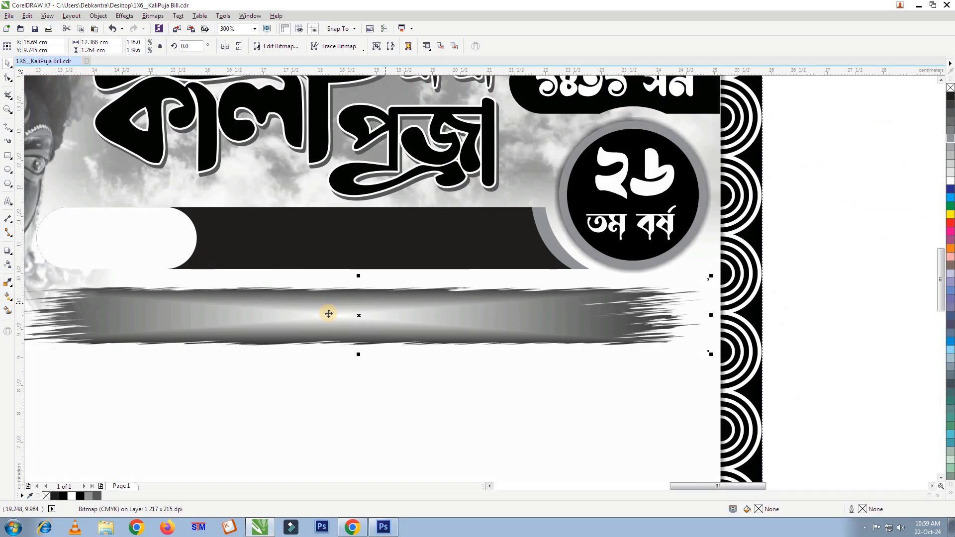
pyautogui.moveTo(290, 308); pyautogui.dragTo(289, 302)
pyautogui.scroll(-1, 357, 304)
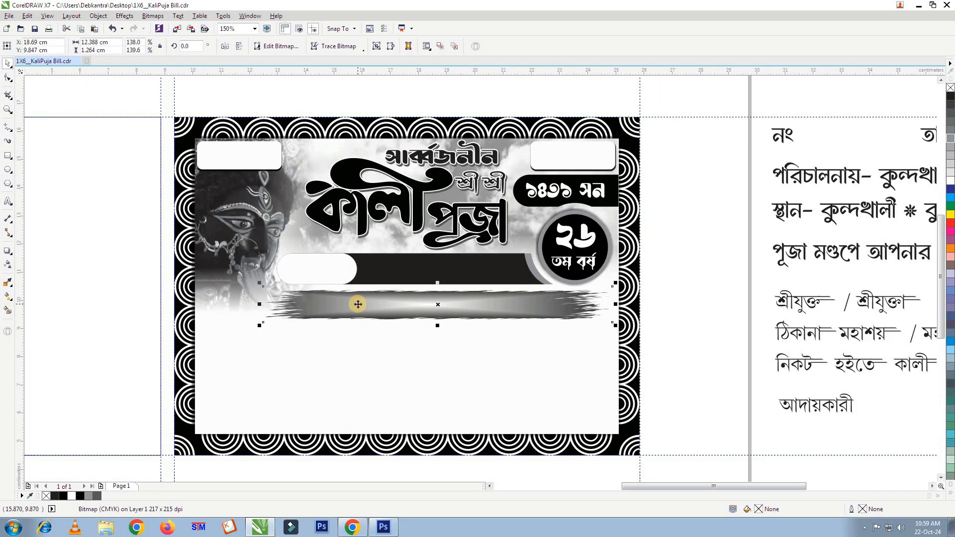
pyautogui.click(208, 274)
pyautogui.moveTo(328, 320); pyautogui.dragTo(331, 326)
pyautogui.press('Escape')
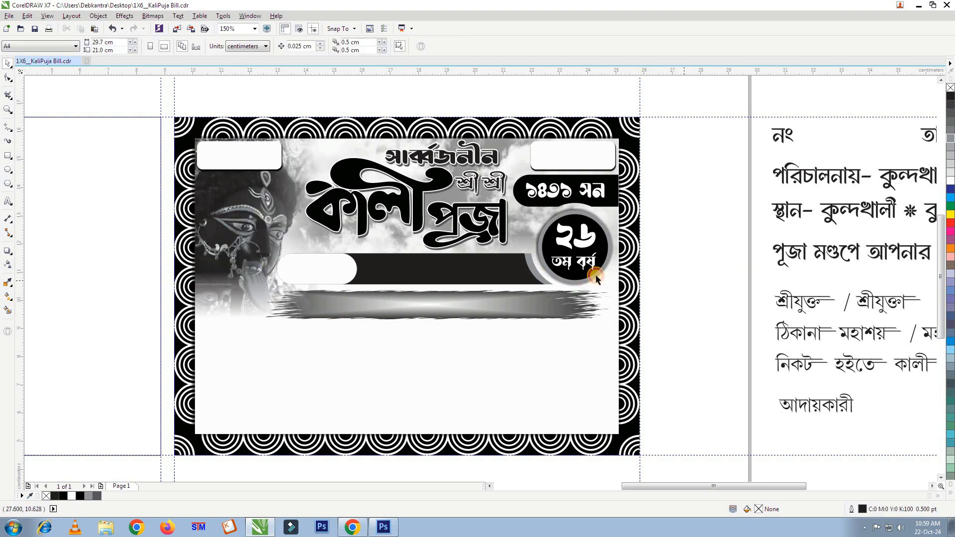
# - Move the organiser line "পরিচালনায়- কুন্দখালী গ্রামবাসীবৃন্দ" onto the bill's blank lower area and select the remaining text objects beside the page
pyautogui.scroll(-1, 348, 323)
pyautogui.scroll(1, 575, 318)
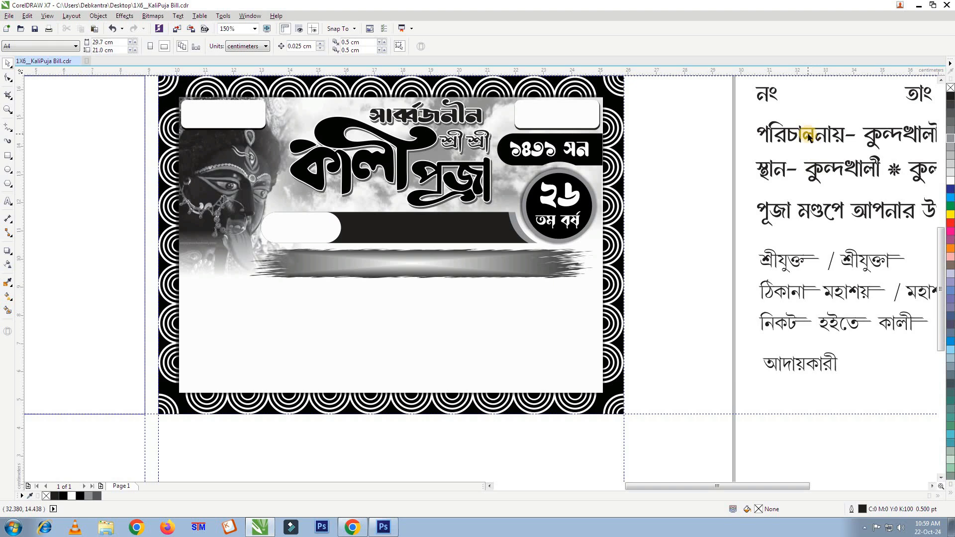
pyautogui.moveTo(808, 136); pyautogui.dragTo(304, 321)
pyautogui.scroll(-2, 305, 323)
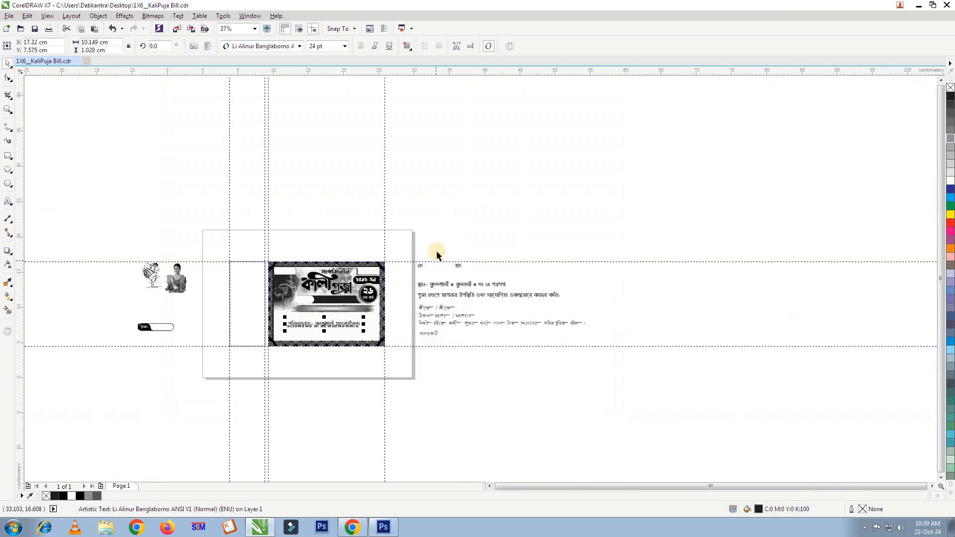
pyautogui.scroll(1, 417, 284)
pyautogui.moveTo(402, 223); pyautogui.dragTo(744, 435)
pyautogui.moveTo(390, 184); pyautogui.dragTo(793, 391)
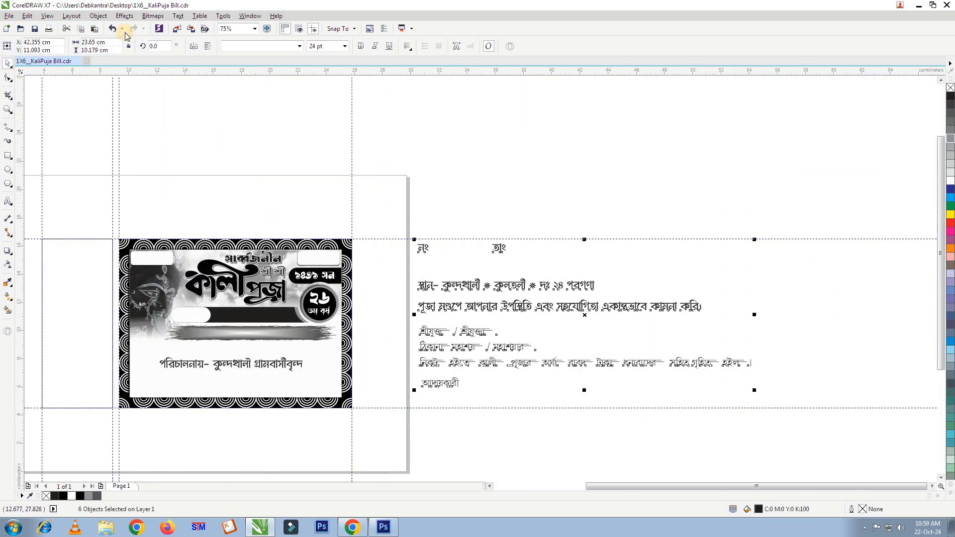
pyautogui.click(97, 15)
pyautogui.click(432, 170)
# - Split "কুন্দখালী গ্রামবাসীবৃন্দ" out of the organiser line into its own text object, leaving "পরিচালনায়-" alone
pyautogui.click(209, 368)
pyautogui.scroll(1, 210, 371)
pyautogui.moveTo(222, 354); pyautogui.dragTo(452, 354)
pyautogui.hotkey('ctrl', 'c')
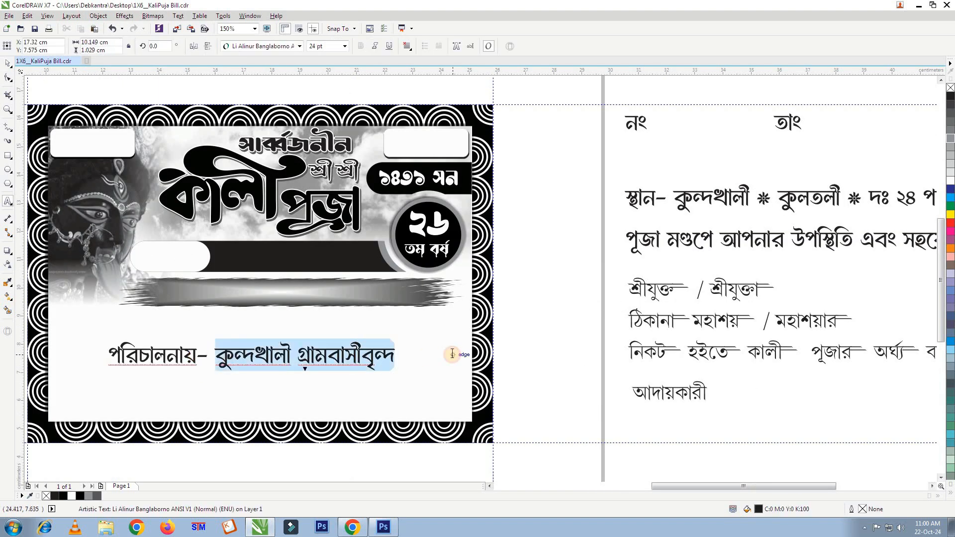
pyautogui.write('=-')
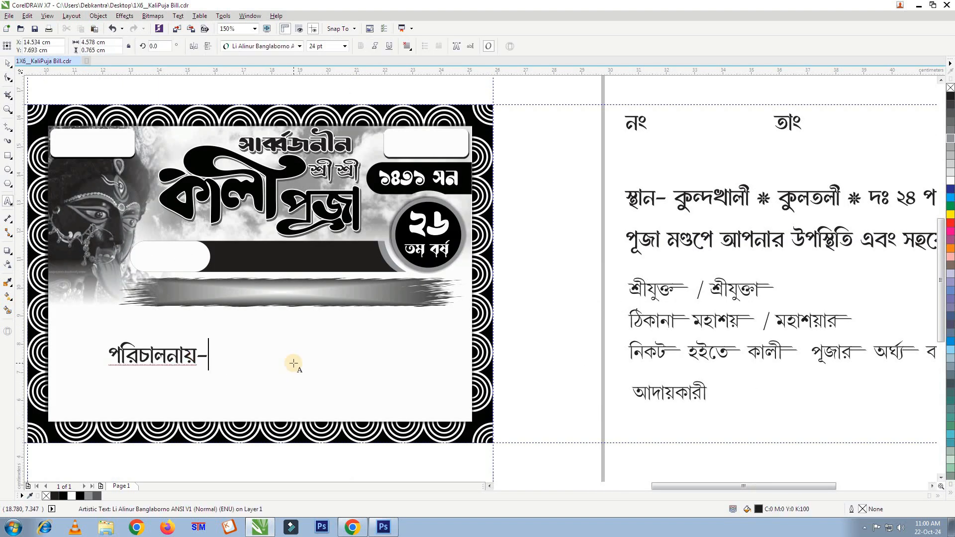
pyautogui.press('Escape')
pyautogui.hotkey('ctrl', 'v')
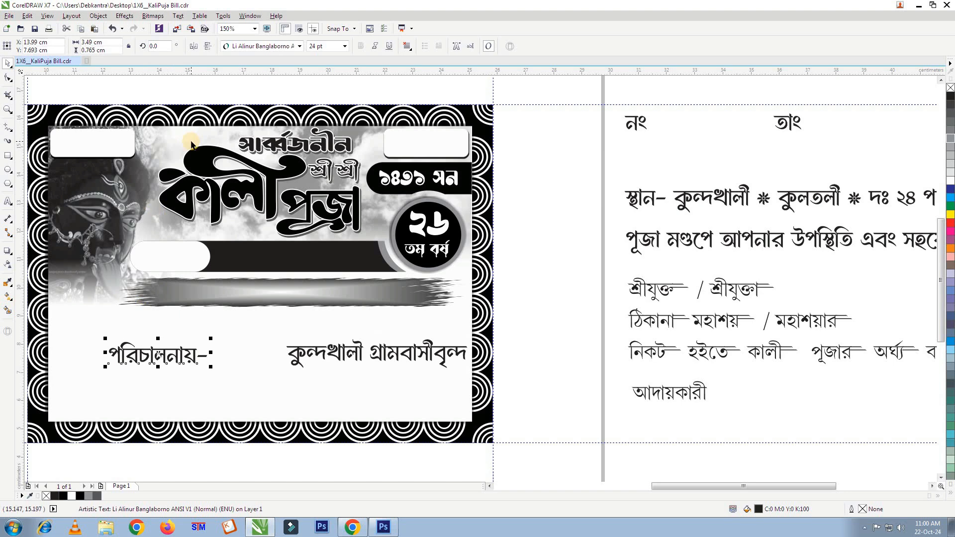
# - Scale down the "পরিচালনায়-" label and fit it inside the white capsule of the banner
pyautogui.moveTo(210, 367); pyautogui.dragTo(167, 265)
pyautogui.scroll(1, 167, 265)
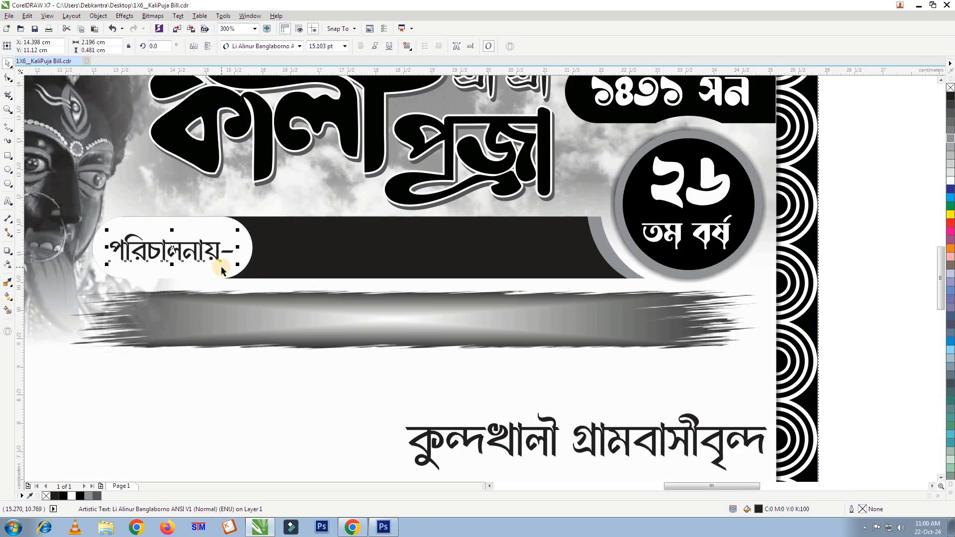
pyautogui.scroll(1, 222, 268)
pyautogui.moveTo(258, 268); pyautogui.dragTo(266, 271)
pyautogui.scroll(-1, 224, 266)
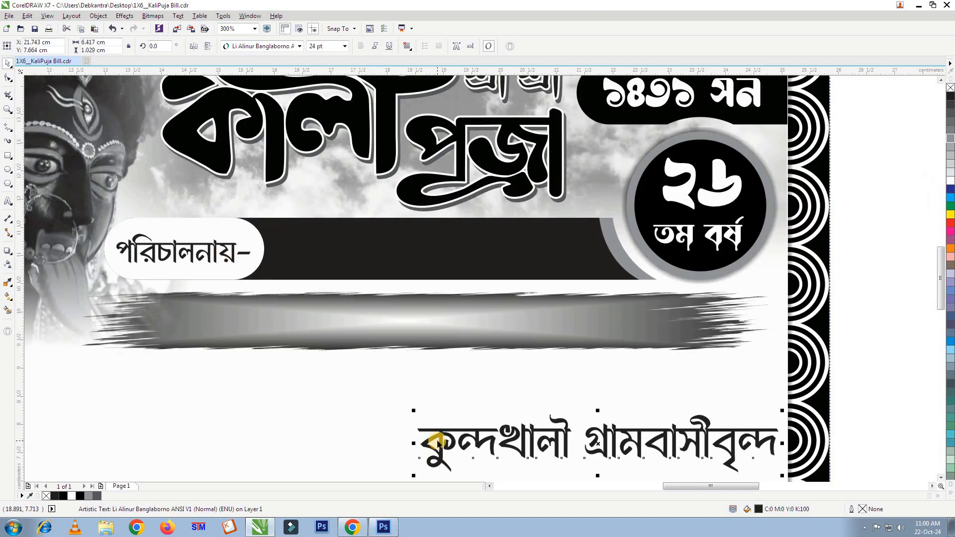
# - Set "কুন্দখালী গ্রামবাসীবৃন্দ" in Li Alinur Niladri ANSI V1, scale it to about 17.5 pt and place it in white on the black bar
pyautogui.moveTo(454, 454); pyautogui.dragTo(288, 397)
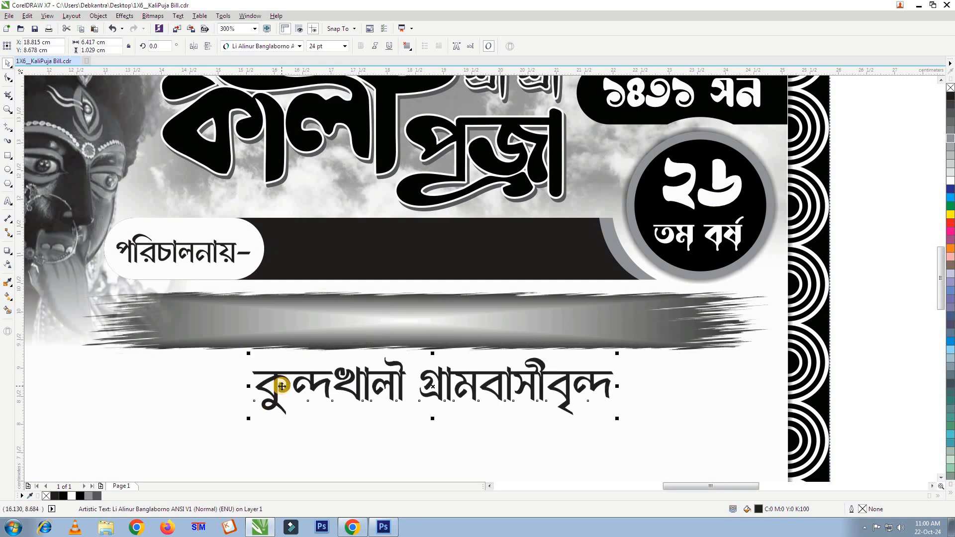
pyautogui.click(299, 46)
pyautogui.scroll(-3, 306, 218)
pyautogui.click(300, 363)
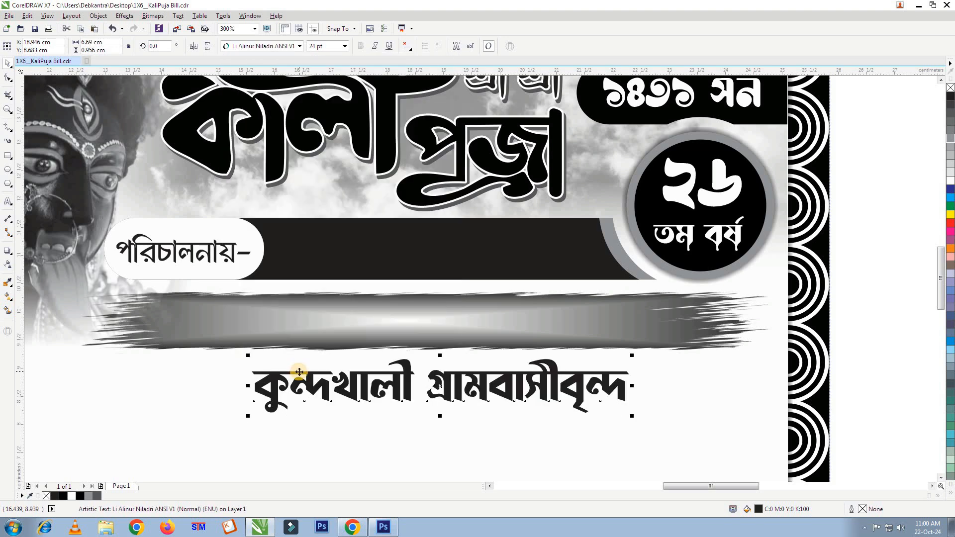
pyautogui.moveTo(440, 385); pyautogui.dragTo(458, 243)
pyautogui.moveTo(653, 215); pyautogui.dragTo(630, 230)
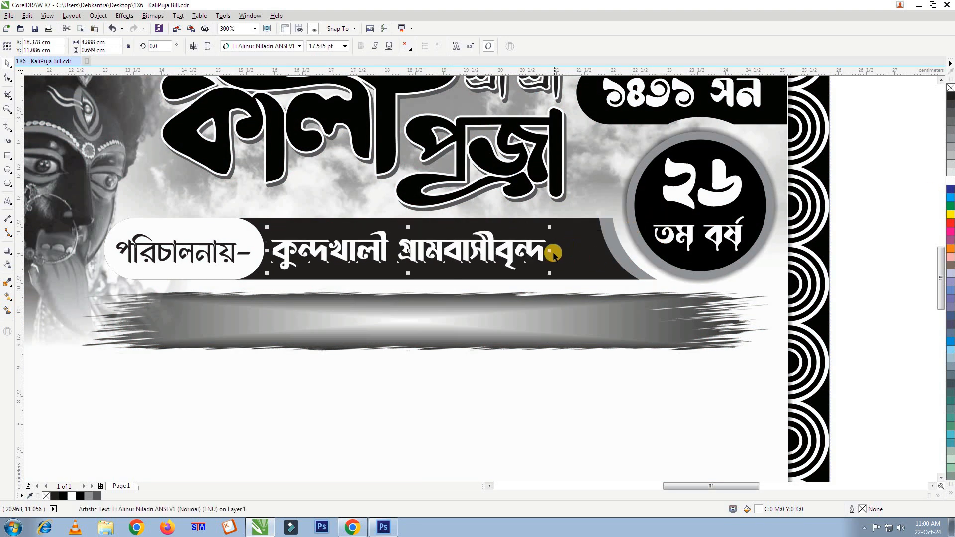
# - Stretch the white organiser name to about 5.69 cm wide and 0.75 cm tall and align it with the black bar
pyautogui.moveTo(553, 254); pyautogui.dragTo(596, 256)
pyautogui.scroll(1, 389, 266)
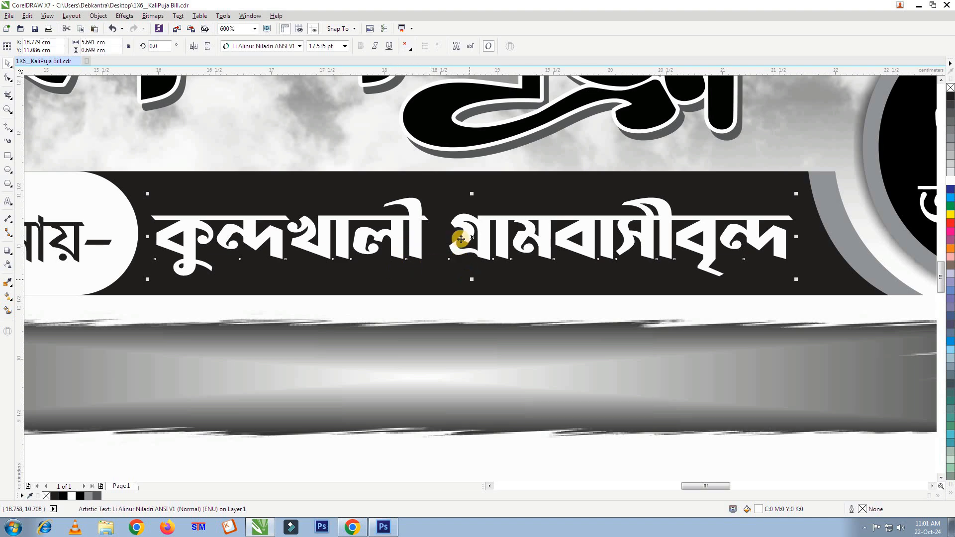
pyautogui.keyDown('shift'); pyautogui.click(447, 183); pyautogui.keyUp('shift')
pyautogui.scroll(-1, 442, 196)
pyautogui.click(881, 289)
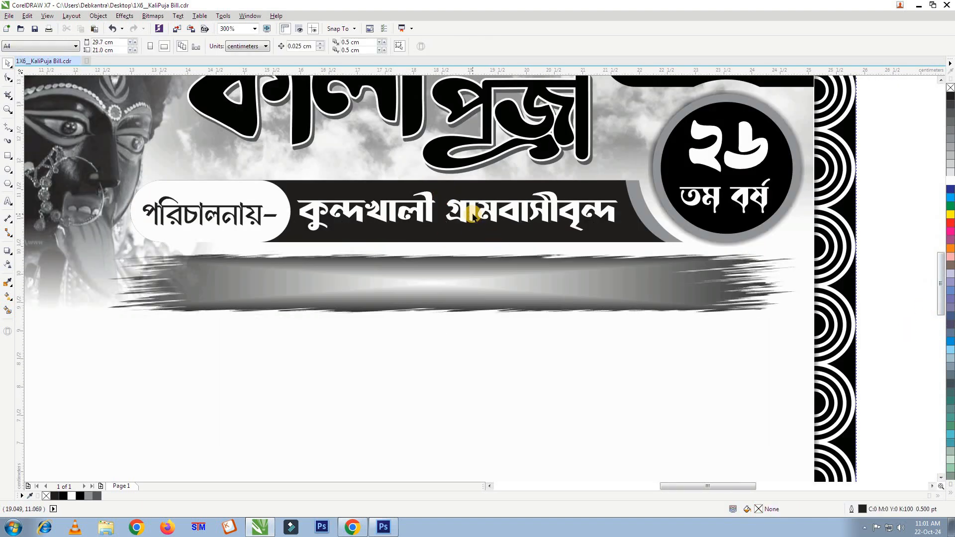
pyautogui.click(474, 215)
pyautogui.scroll(1, 463, 226)
pyautogui.moveTo(451, 239); pyautogui.dragTo(456, 243)
pyautogui.scroll(-1, 389, 224)
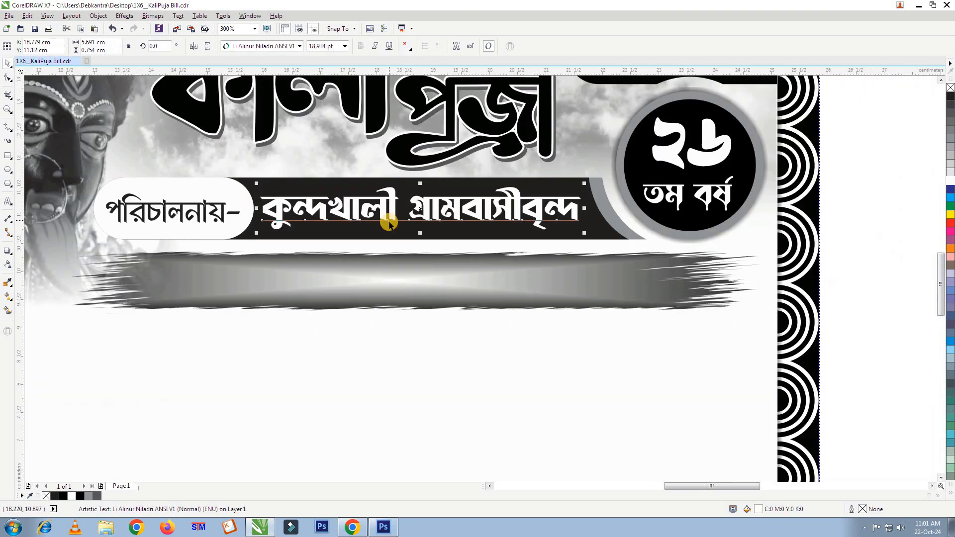
pyautogui.click(824, 217)
# - Bring the location line beginning "স্থান-" below the brush-stroke frame and set it to Li Halder Chinmoyee ANSI V1 at 16 pt
pyautogui.scroll(-1, 413, 238)
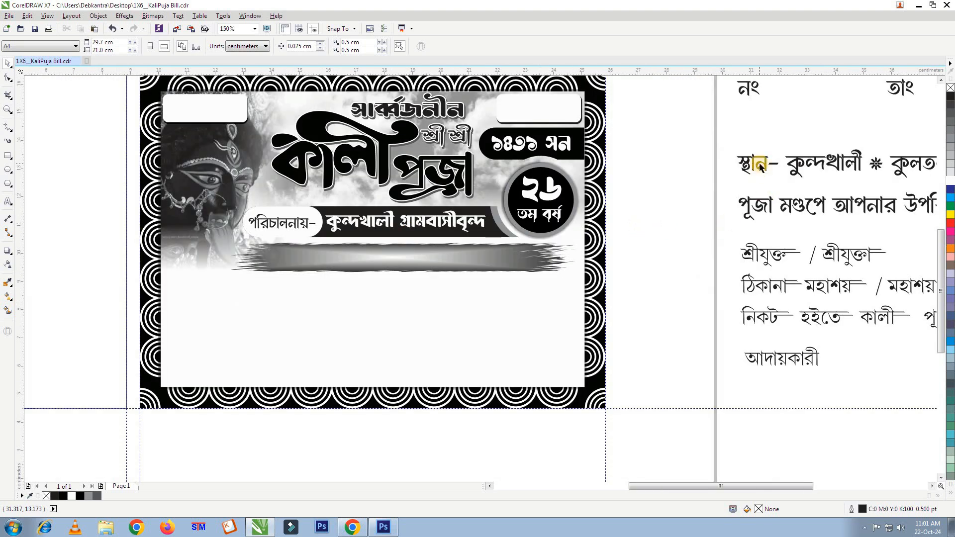
pyautogui.moveTo(760, 167); pyautogui.dragTo(273, 310)
pyautogui.scroll(1, 285, 298)
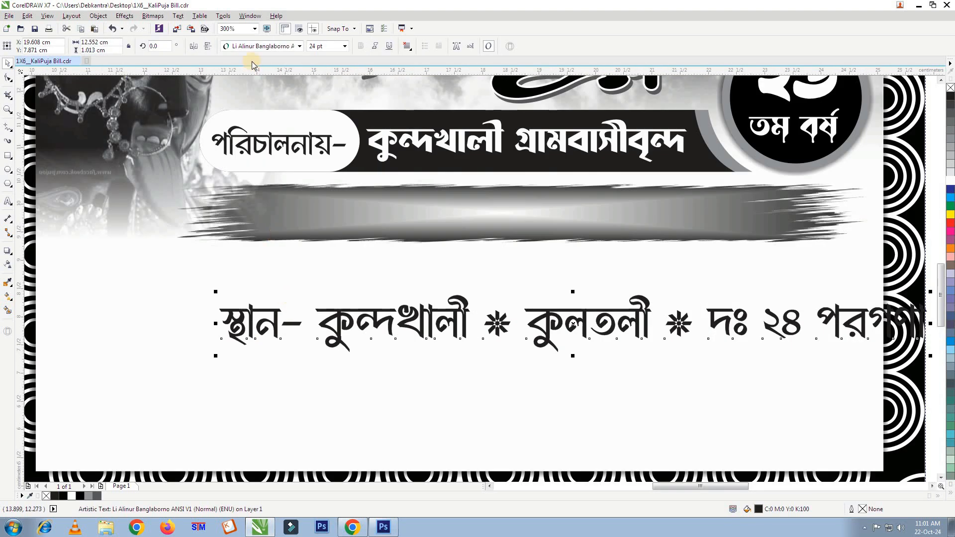
pyautogui.click(259, 46)
pyautogui.scroll(-1, 302, 339)
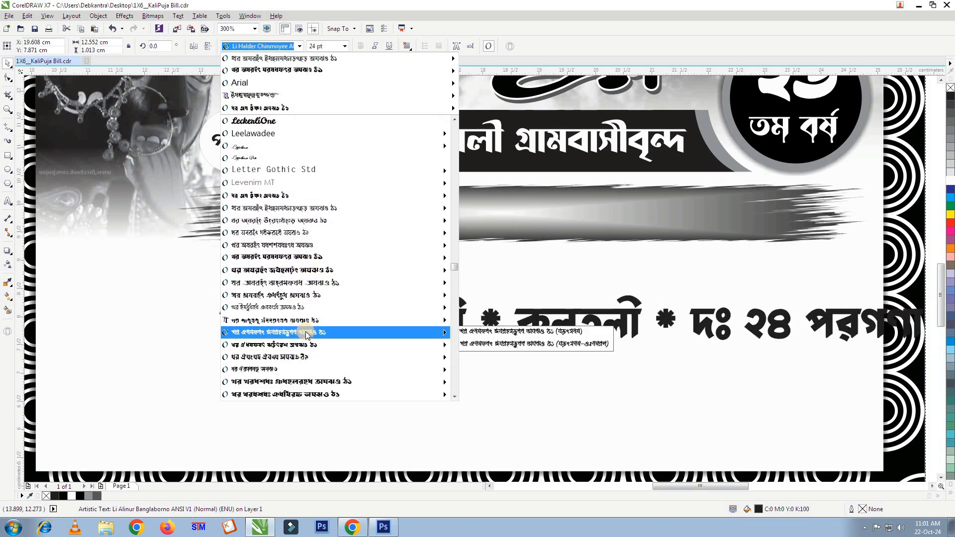
pyautogui.click(305, 330)
pyautogui.moveTo(332, 306); pyautogui.dragTo(255, 298)
pyautogui.click(344, 46)
pyautogui.click(338, 124)
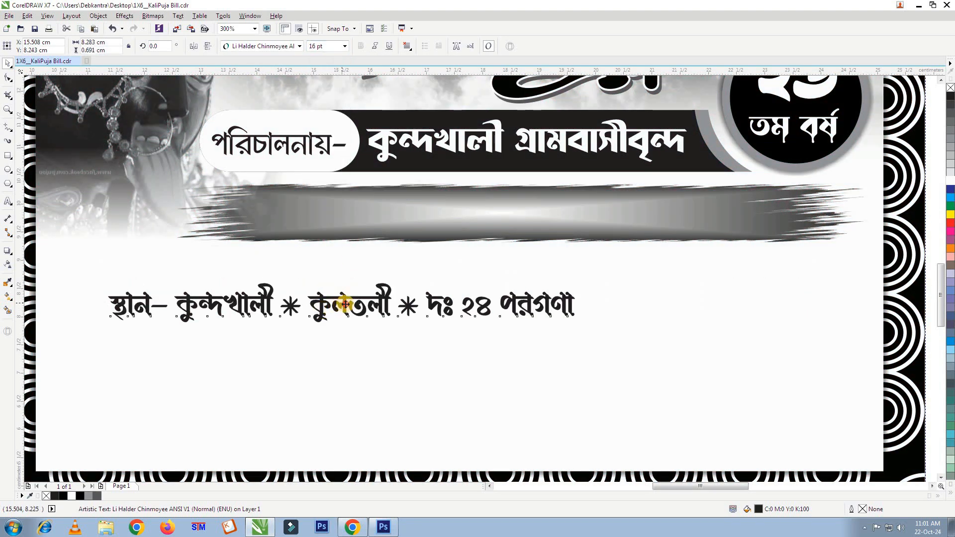
# - Place the location line on the brush-stroke frame and give it a black fill with a white 1.5 pt outline
pyautogui.moveTo(345, 305); pyautogui.dragTo(513, 216)
pyautogui.click(80, 496)
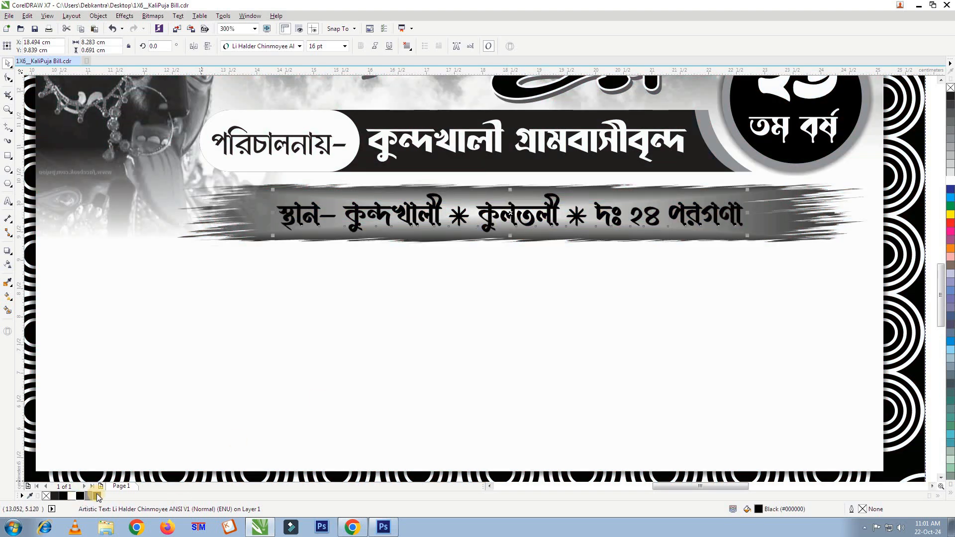
pyautogui.rightClick(951, 181)
pyautogui.doubleClick(853, 510)
pyautogui.click(413, 198)
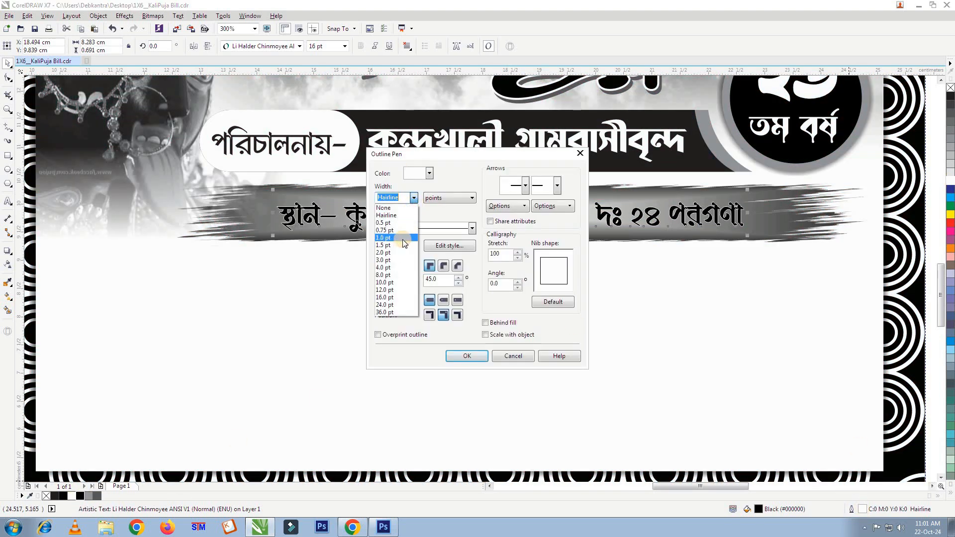
pyautogui.click(402, 244)
pyautogui.click(467, 356)
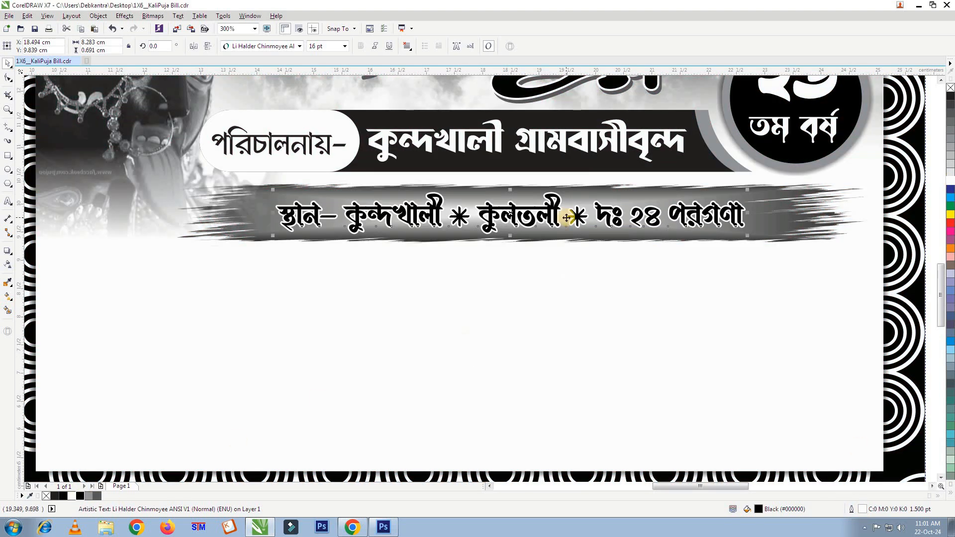
pyautogui.keyDown('shift'); pyautogui.click(252, 199); pyautogui.keyUp('shift')
pyautogui.press('c')
pyautogui.hotkey('ctrl', 'z')
pyautogui.scroll(-1, 252, 199)
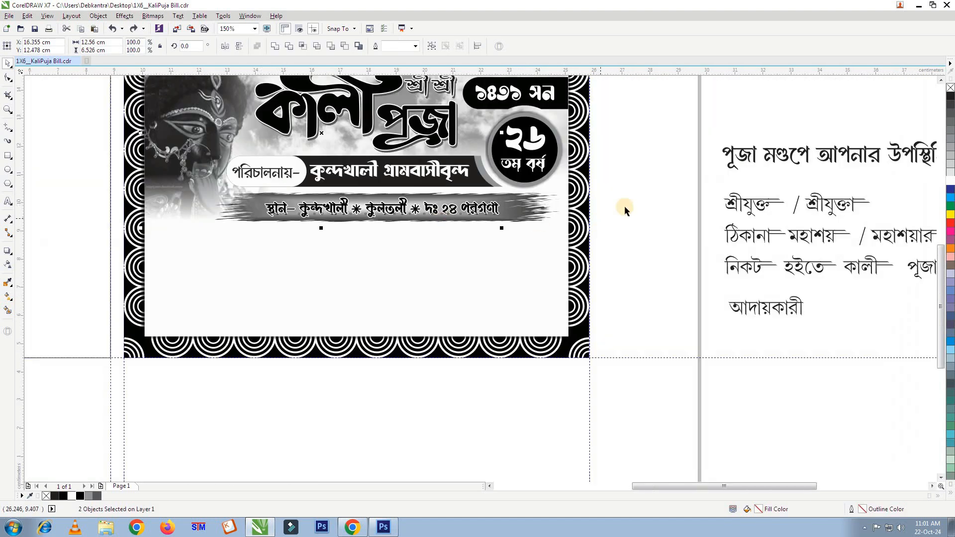
pyautogui.click(625, 206)
# - Centre the location line horizontally on the grey brush-stroke frame
pyautogui.scroll(1, 565, 202)
pyautogui.click(513, 220)
pyautogui.click(337, 211)
pyautogui.keyDown('shift'); pyautogui.click(493, 215); pyautogui.keyUp('shift')
pyautogui.press('c')
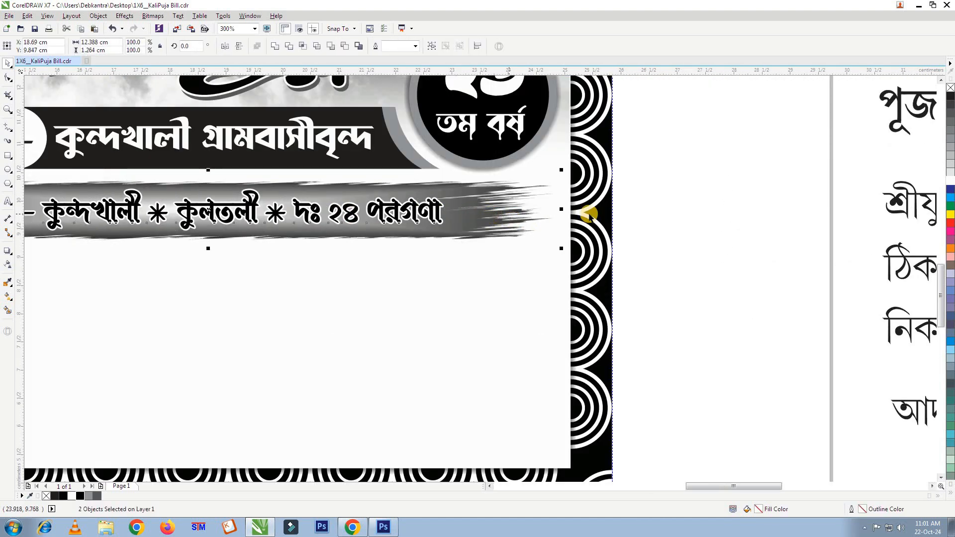
pyautogui.click(627, 232)
# - Set the number label "নং" and the date label "তাং" beside the page to 12 pt
pyautogui.scroll(-1, 628, 233)
pyautogui.scroll(-1, 413, 170)
pyautogui.scroll(1, 409, 148)
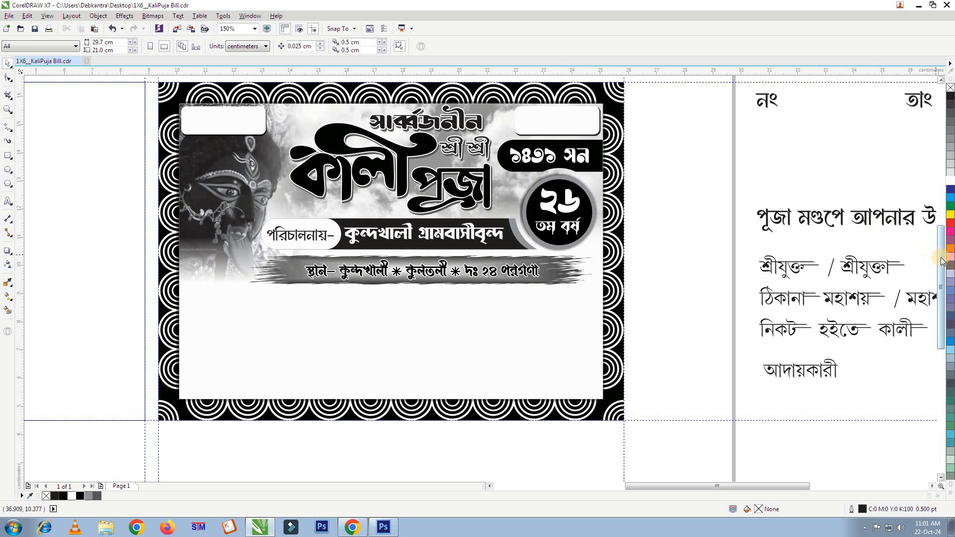
pyautogui.scroll(1, 941, 261)
pyautogui.click(762, 110)
pyautogui.keyDown('shift'); pyautogui.click(917, 110); pyautogui.keyUp('shift')
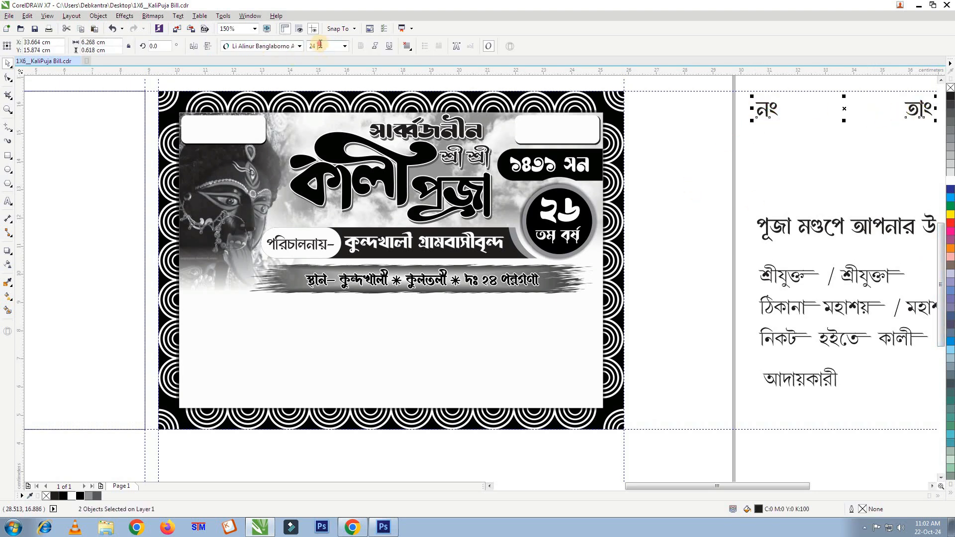
pyautogui.write('12')
pyautogui.press('Return')
# - Move "নং" into the white box above the Kali photo and "তাং" into the white box above the year label
pyautogui.click(703, 102)
pyautogui.click(764, 117)
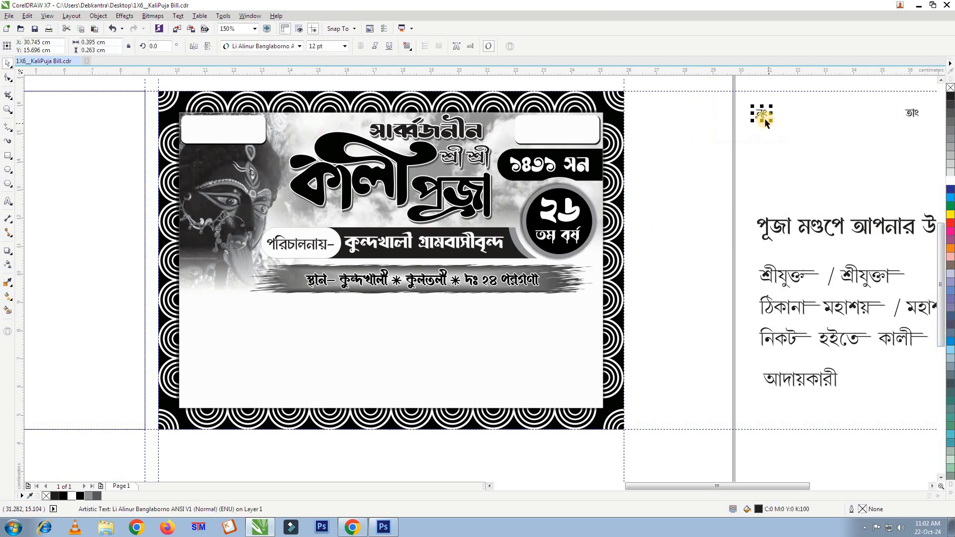
pyautogui.moveTo(761, 114); pyautogui.dragTo(177, 131)
pyautogui.click(805, 123)
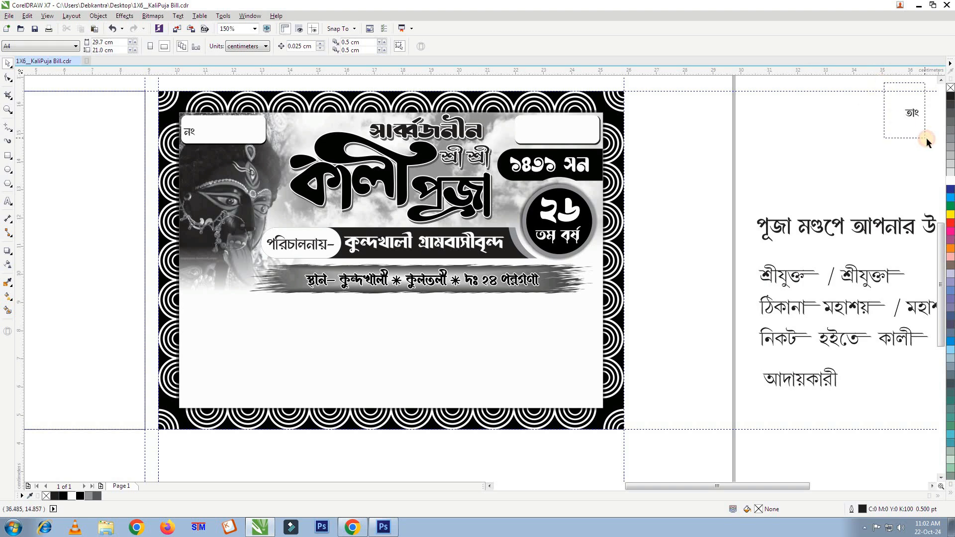
pyautogui.moveTo(912, 114); pyautogui.dragTo(529, 133)
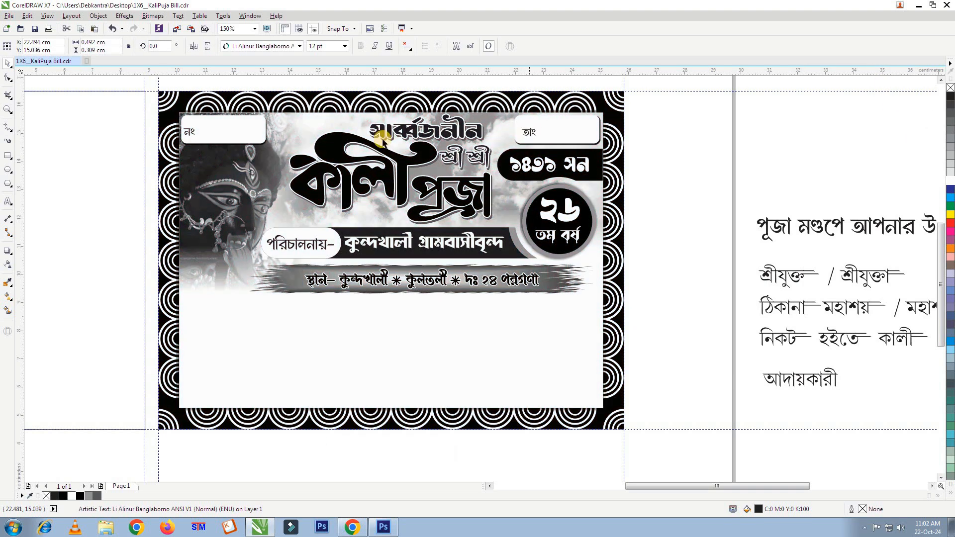
# - Fine-tune the "নং" and "তাং" labels slightly inward from the starting edges of their white boxes, level with each other
pyautogui.click(190, 131)
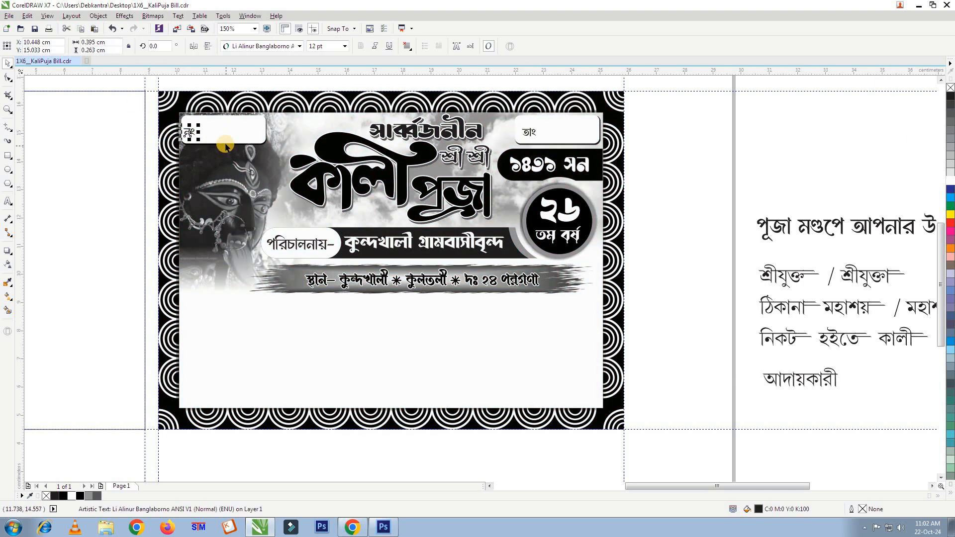
pyautogui.click(529, 131)
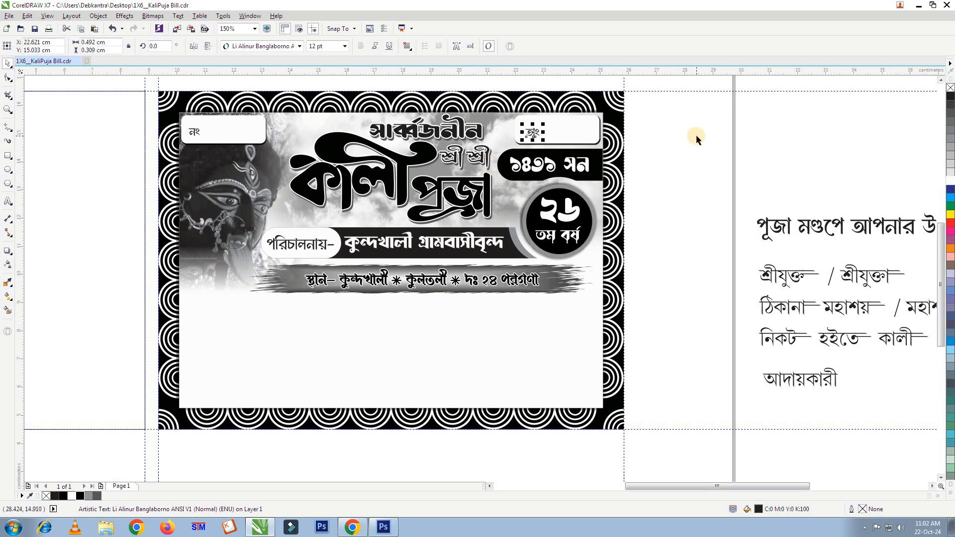
pyautogui.click(649, 133)
pyautogui.moveTo(664, 117); pyautogui.dragTo(517, 150)
pyautogui.press('Left')
pyautogui.press('Left')
pyautogui.press('Left')
pyautogui.press('Left')
pyautogui.click(623, 137)
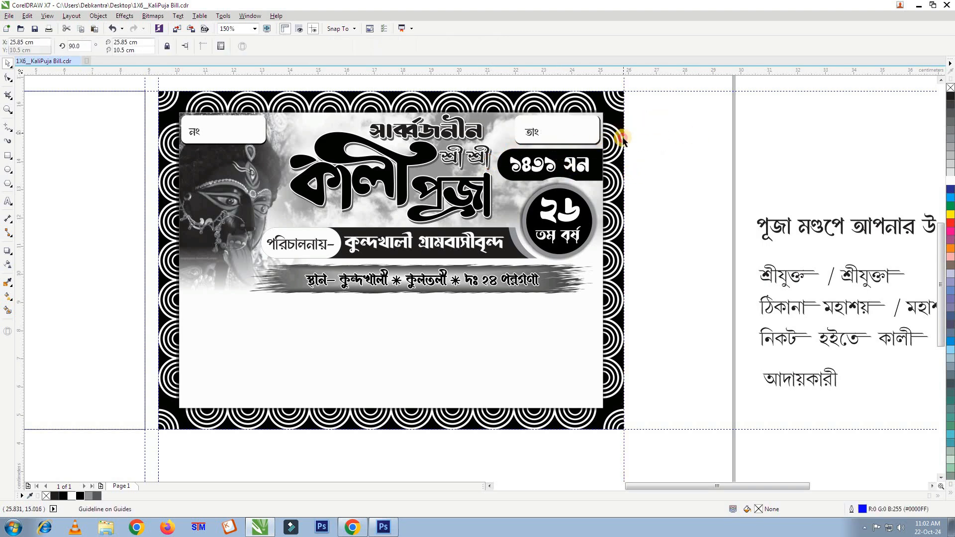
pyautogui.click(656, 150)
# - Move the three-line receipt text onto the blank area below the location frame and set its font to STM-BNP-Juthi
pyautogui.click(766, 269)
pyautogui.moveTo(766, 269); pyautogui.dragTo(239, 305)
pyautogui.click(300, 46)
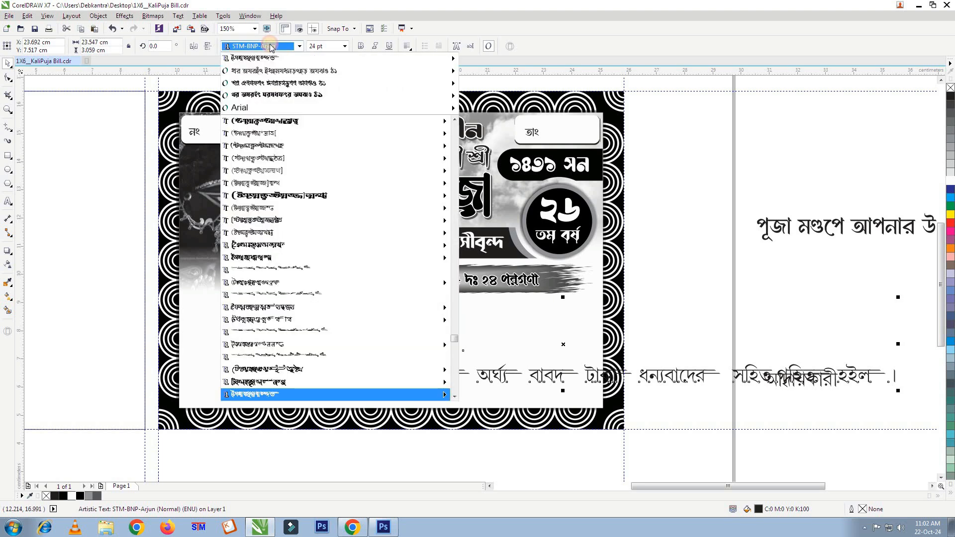
pyautogui.scroll(3, 301, 155)
pyautogui.scroll(-2, 292, 183)
pyautogui.scroll(-6, 293, 183)
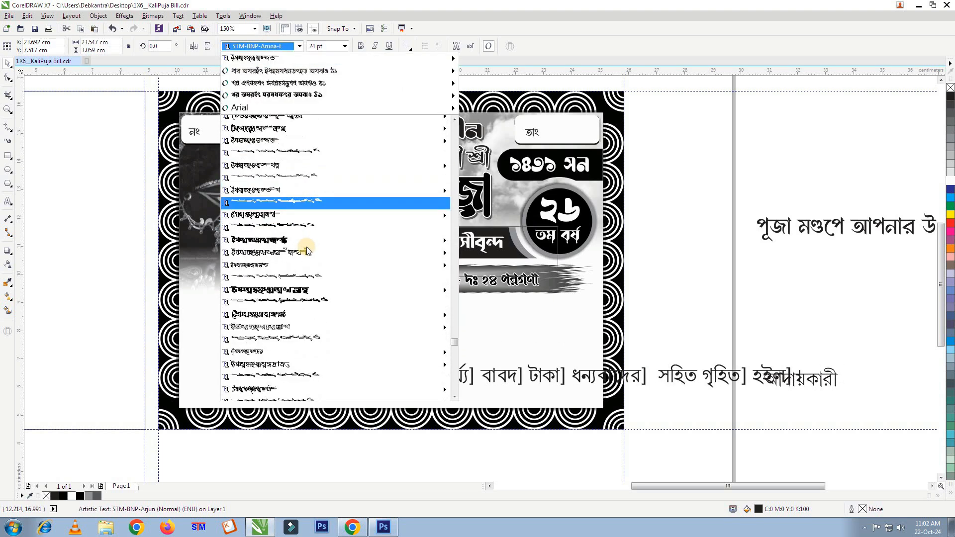
pyautogui.click(299, 295)
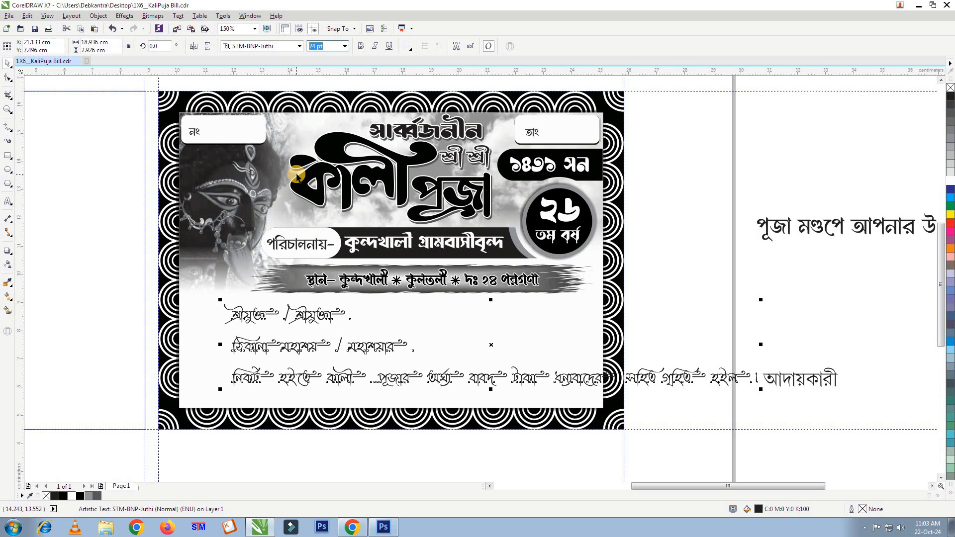
# - Make the receipt text 14 pt bold paragraph text and align it with the starting edge of the white area
pyautogui.write('14')
pyautogui.press('Return')
pyautogui.click(361, 46)
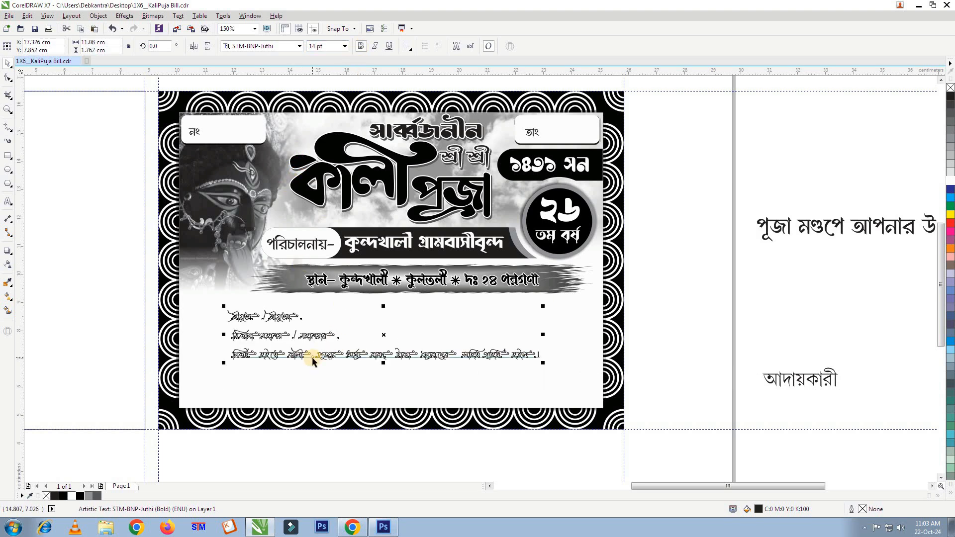
pyautogui.moveTo(312, 357); pyautogui.dragTo(336, 334)
# - Place the photo of the woman with the puja tray in the white area's lower-right corner, nudged against the decorative border
pyautogui.click(656, 298)
pyautogui.scroll(-1, 529, 368)
pyautogui.moveTo(156, 273); pyautogui.dragTo(484, 378)
pyautogui.scroll(2, 522, 390)
pyautogui.scroll(1, 514, 379)
pyautogui.press('Right')
pyautogui.press('Right')
pyautogui.press('Right')
pyautogui.press('Right')
pyautogui.press('Right')
pyautogui.press('Right')
pyautogui.press('Right')
pyautogui.press('Right')
pyautogui.press('Right')
pyautogui.press('Right')
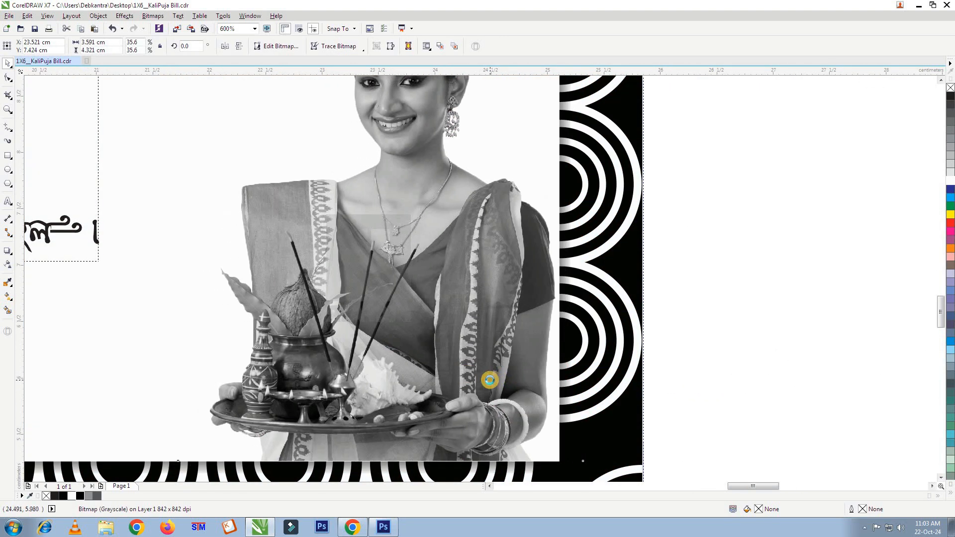
pyautogui.scroll(-1, 493, 398)
pyautogui.scroll(-2, 322, 207)
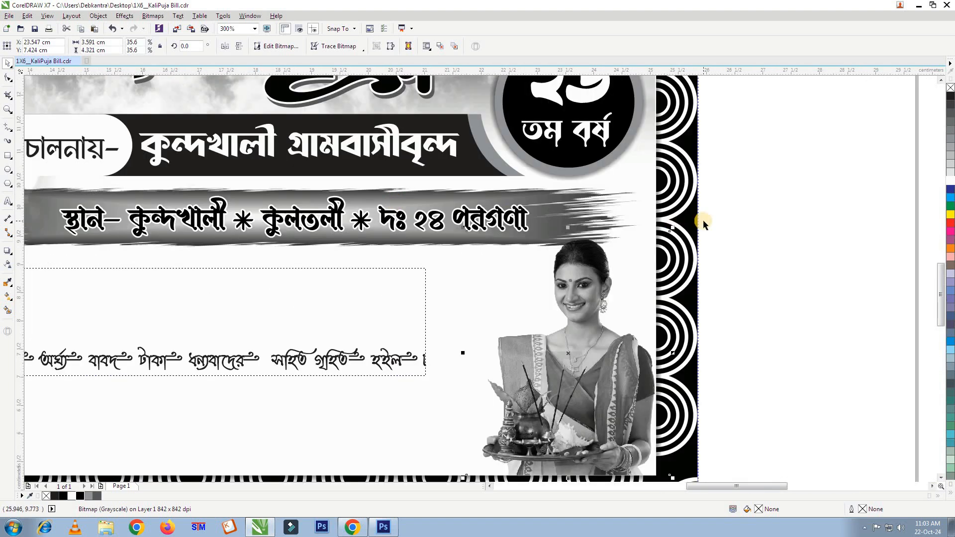
# - Scale the woman's photo down slightly to about 3.5 cm wide so her head sits below the brush-stroke frame
pyautogui.click(369, 217)
pyautogui.scroll(1, 369, 217)
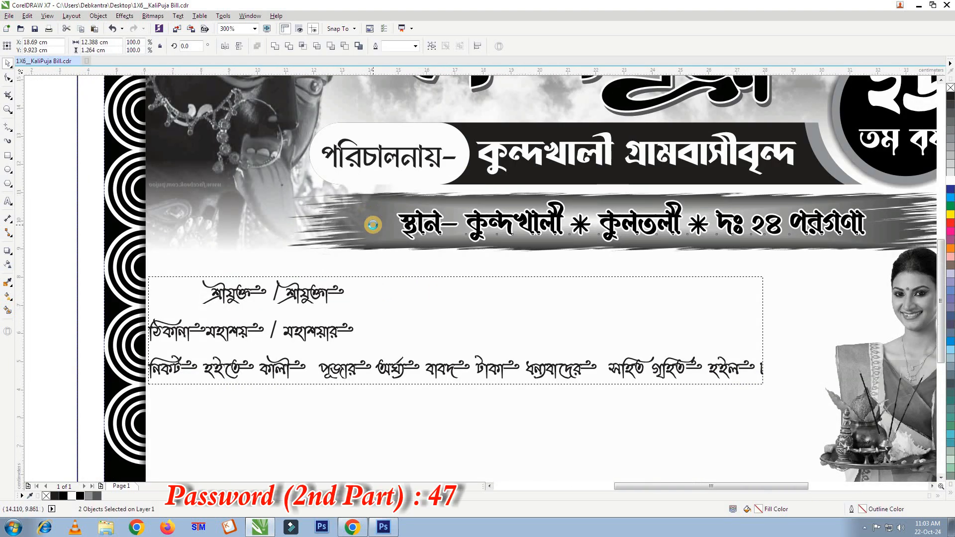
pyautogui.scroll(-1, 368, 217)
pyautogui.click(683, 269)
pyautogui.scroll(2, 669, 244)
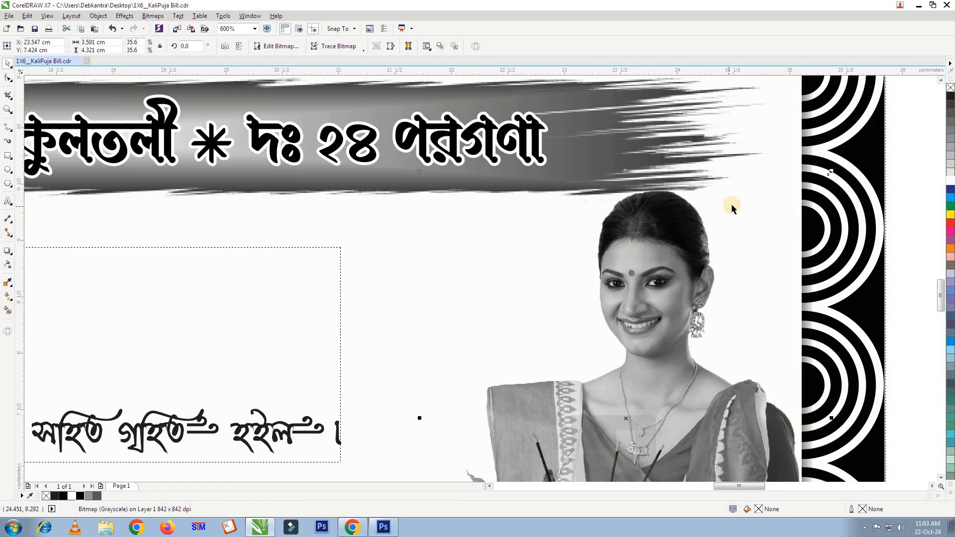
pyautogui.moveTo(828, 174); pyautogui.dragTo(828, 185)
pyautogui.scroll(-1, 600, 195)
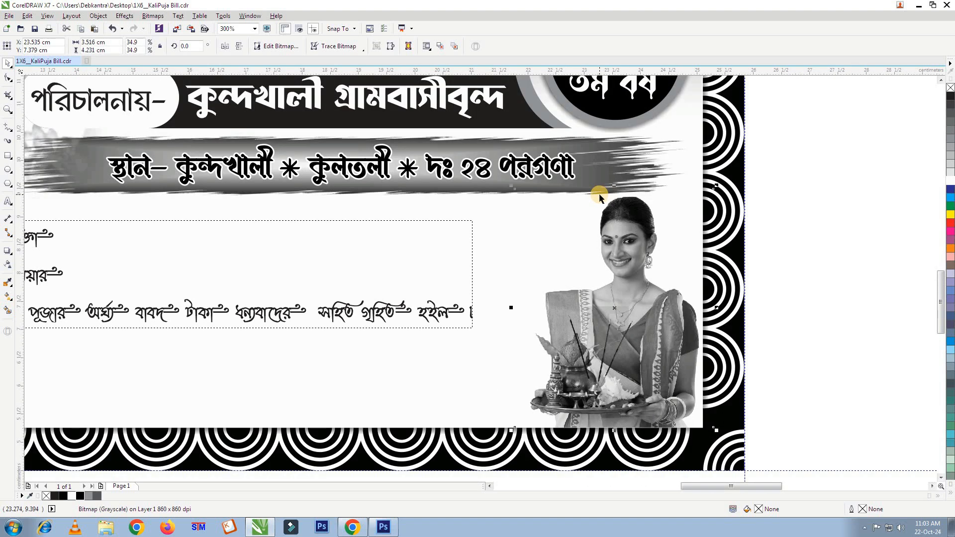
pyautogui.scroll(-2, 838, 227)
pyautogui.scroll(2, 277, 250)
# - Widen the receipt text frame to about 12.2 cm and add an underlined blank after "শ্রীযুক্তা" reaching the frame's far edge
pyautogui.click(277, 249)
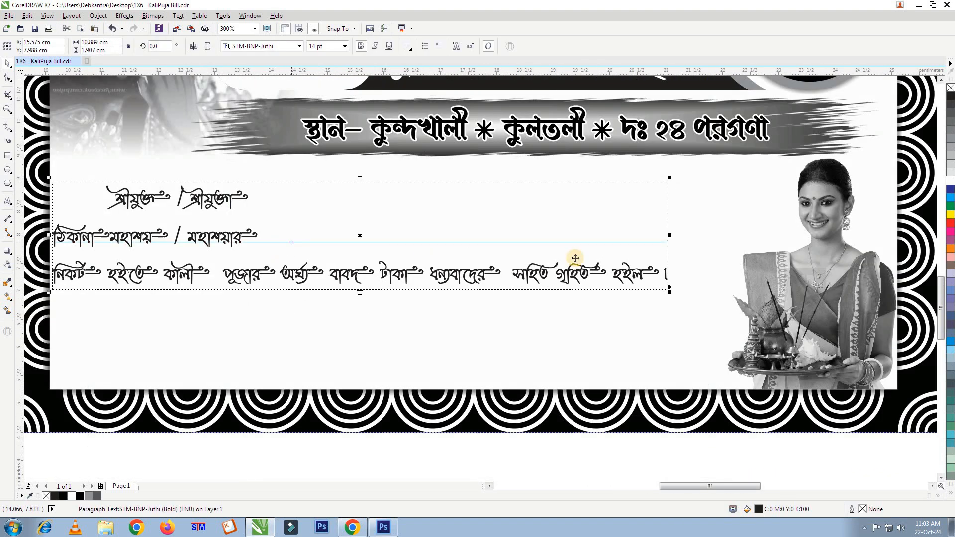
pyautogui.moveTo(714, 242); pyautogui.dragTo(744, 244)
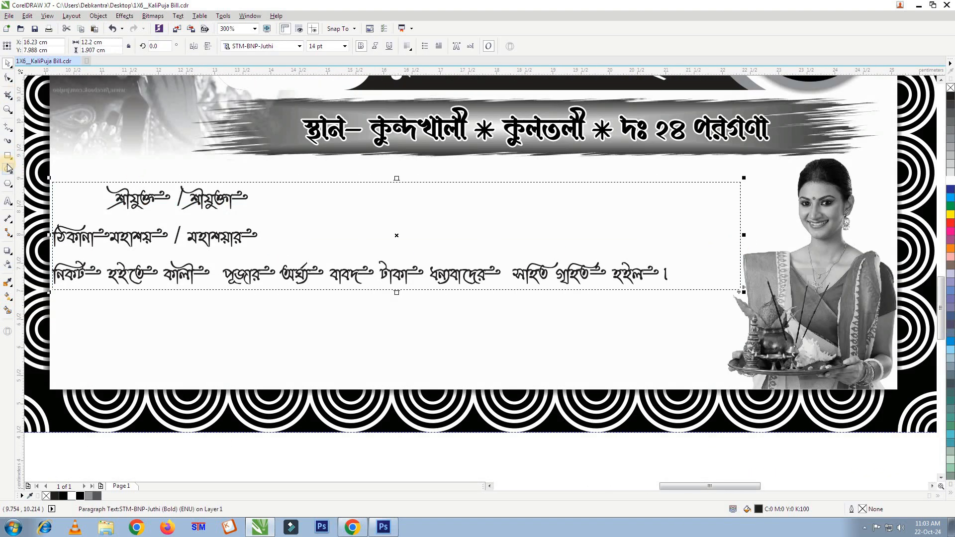
pyautogui.click(8, 202)
pyautogui.click(271, 194)
pyautogui.press('Tab')
pyautogui.press('Tab')
pyautogui.press('Tab')
pyautogui.press('Tab')
pyautogui.press('Tab')
pyautogui.press('Tab')
pyautogui.press('Tab')
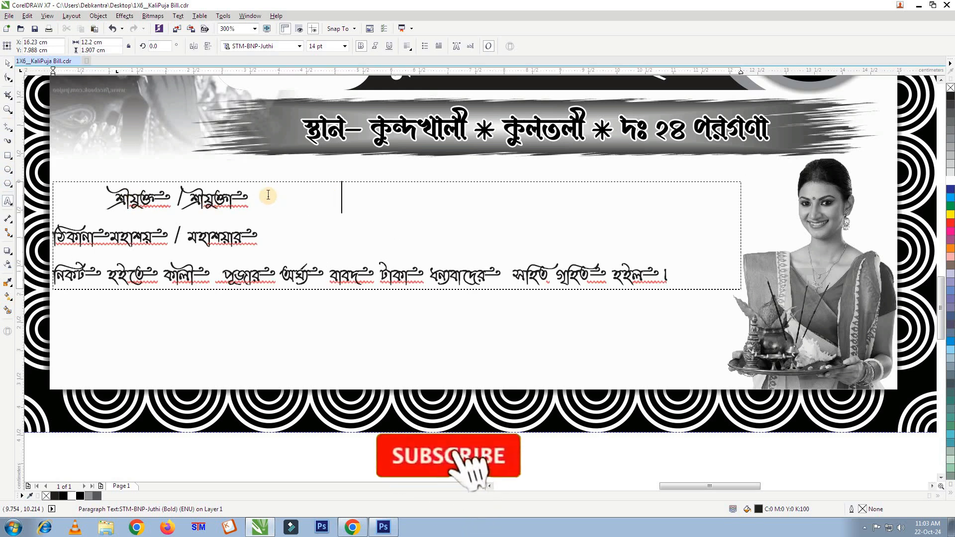
pyautogui.hotkey('shift', 'Left')
pyautogui.hotkey('shift', 'Left')
pyautogui.hotkey('shift', 'Left')
pyautogui.hotkey('shift', 'Left')
pyautogui.hotkey('shift', 'Left')
pyautogui.hotkey('shift', 'Left')
pyautogui.hotkey('shift', 'Left')
pyautogui.hotkey('ctrl', 'u')
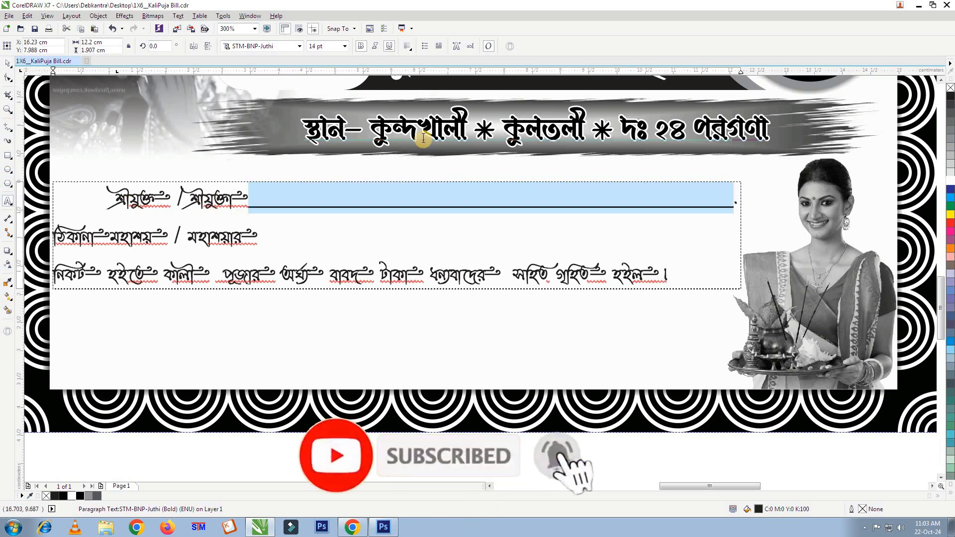
# - Insert an underlined blank between "ঠিকানা" and "মহাশয় / মহাশয়ার" so the address line fills the frame width
pyautogui.click(253, 232)
pyautogui.click(103, 235)
pyautogui.press('Tab')
pyautogui.press('Tab')
pyautogui.press('Tab')
pyautogui.press('Tab')
pyautogui.press('Tab')
pyautogui.press('Tab')
pyautogui.press('Tab')
pyautogui.press('Tab')
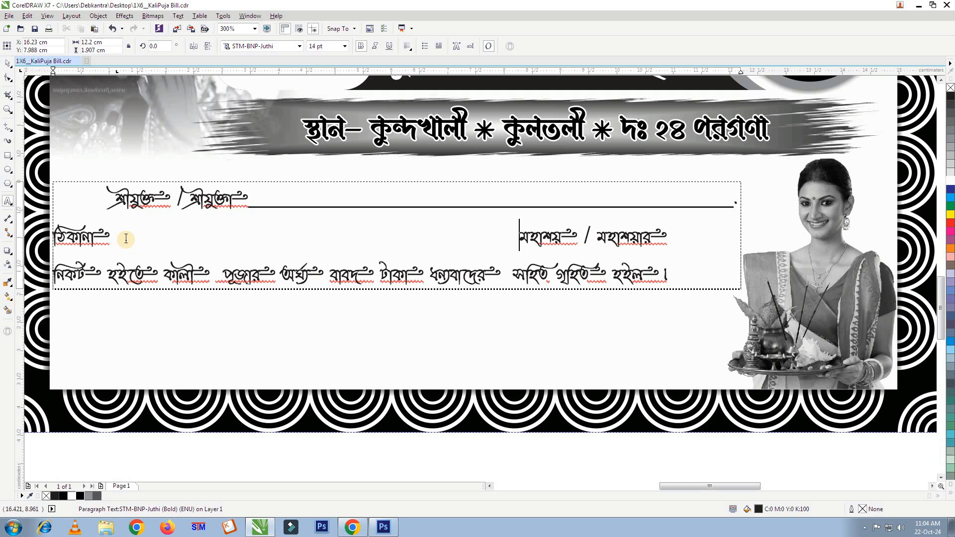
pyautogui.hotkey('shift', 'Left')
pyautogui.hotkey('shift', 'Left')
pyautogui.hotkey('shift', 'Left')
pyautogui.hotkey('shift', 'Left')
pyautogui.hotkey('shift', 'Left')
pyautogui.hotkey('shift', 'Left')
pyautogui.hotkey('shift', 'Left')
pyautogui.hotkey('shift', 'Left')
pyautogui.hotkey('ctrl', 'u')
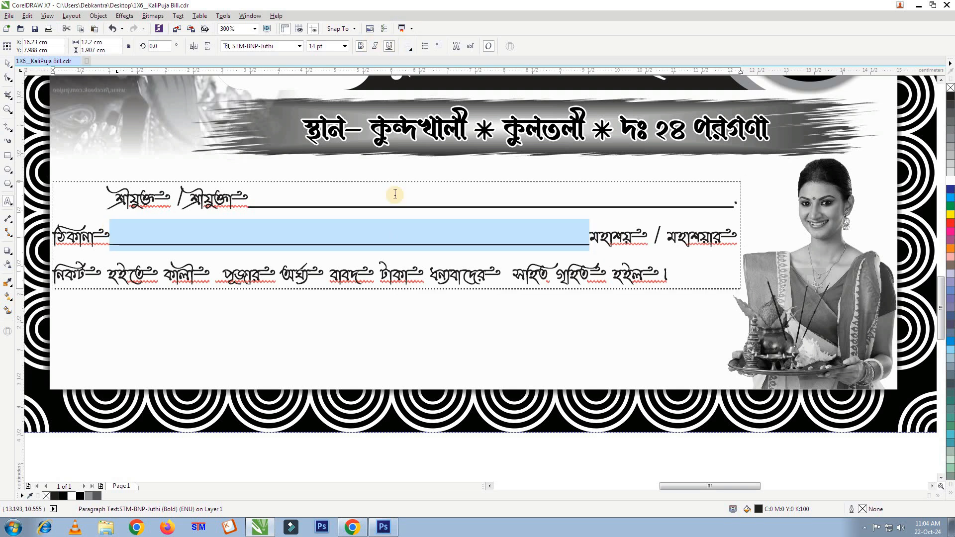
# - Move the receipt text block slightly up and give it a 2 pt white outline behind the fill
pyautogui.hotkey('ctrl', 'space')
pyautogui.press('Up')
pyautogui.moveTo(380, 256); pyautogui.dragTo(381, 254)
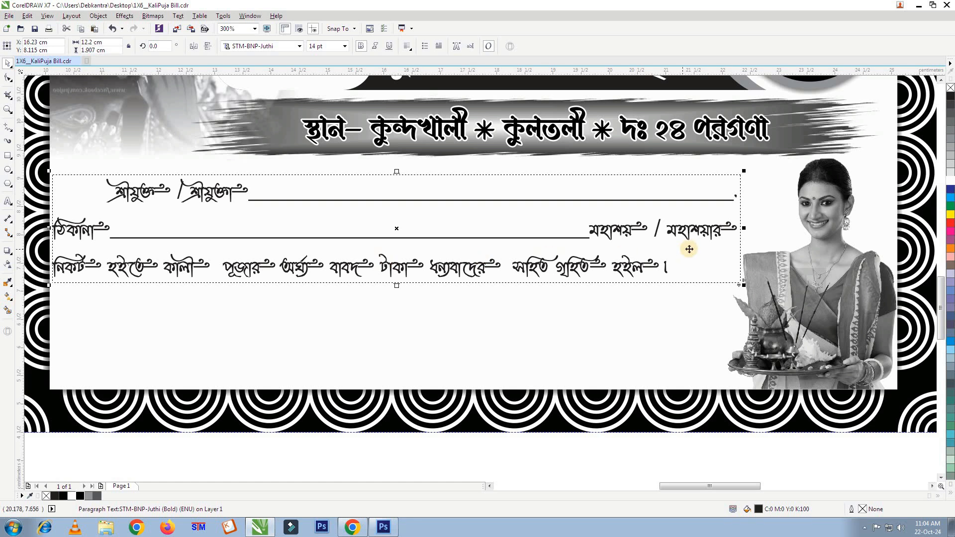
pyautogui.doubleClick(864, 509)
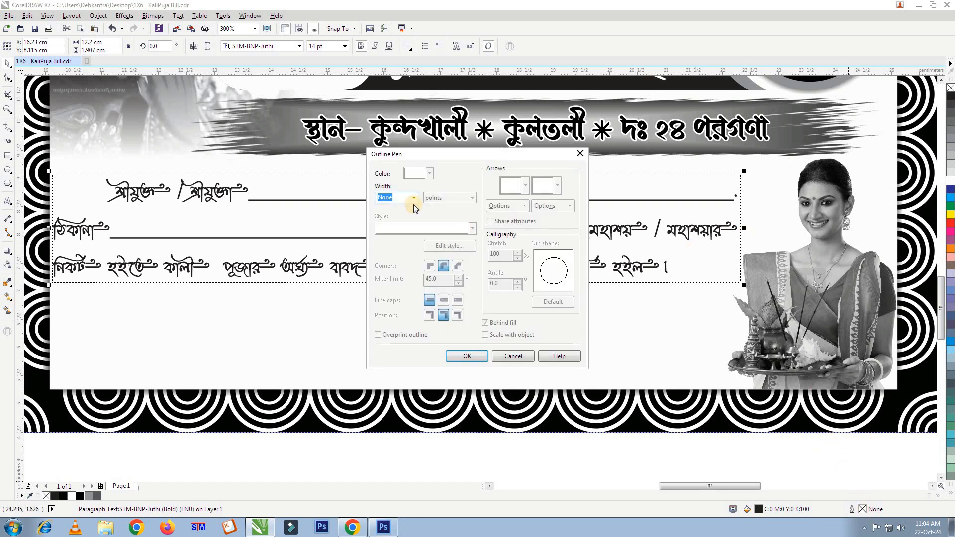
pyautogui.click(413, 198)
pyautogui.click(393, 252)
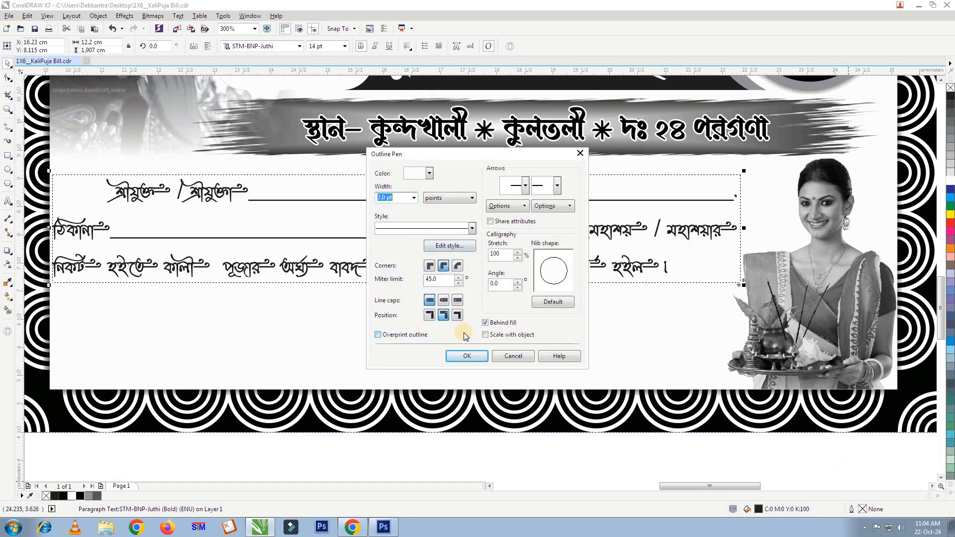
pyautogui.click(480, 355)
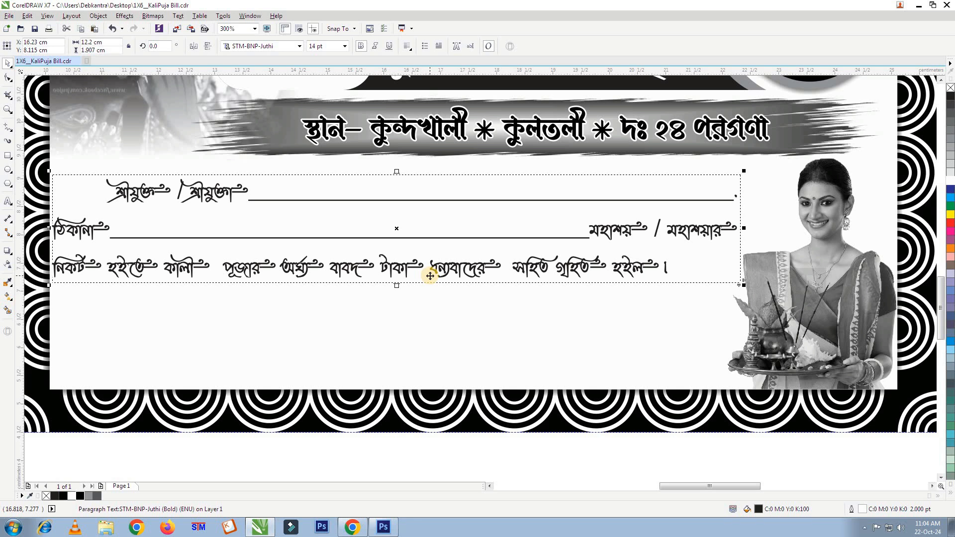
# - Place "আদায়কারী" below the end of the receipt lines, beside the woman's photo, and format it as 12 pt bold italic
pyautogui.scroll(-1, 428, 275)
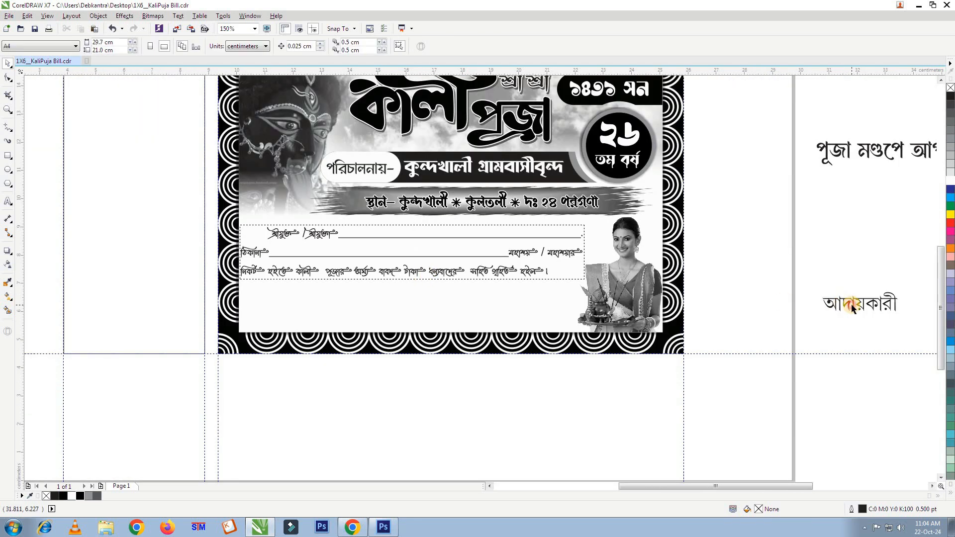
pyautogui.moveTo(852, 306); pyautogui.dragTo(522, 313)
pyautogui.scroll(1, 523, 319)
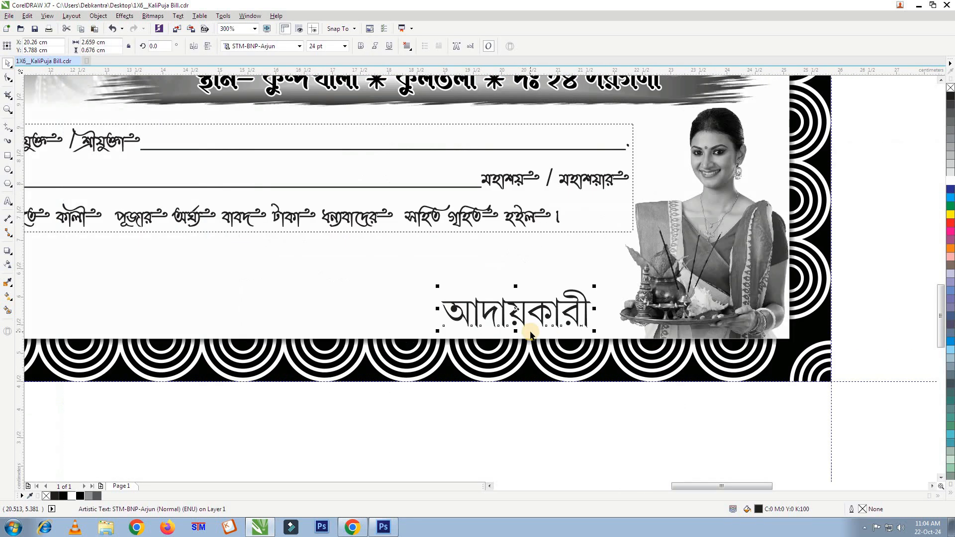
pyautogui.click(361, 46)
pyautogui.write('12')
pyautogui.press('Return')
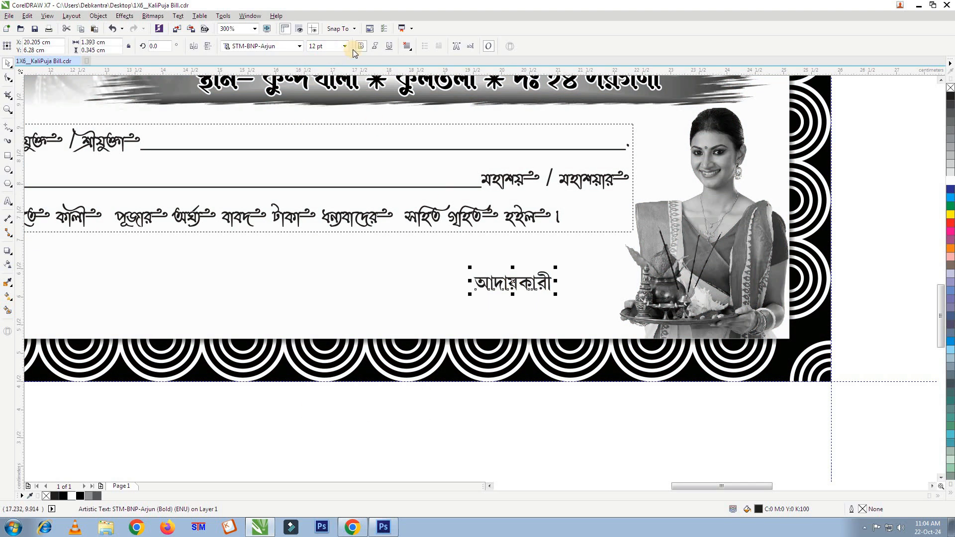
pyautogui.click(375, 46)
# - Move the puja attendance message from beside the page to the empty space just below the bill
pyautogui.scroll(-1, 378, 197)
pyautogui.moveTo(926, 122); pyautogui.dragTo(447, 363)
pyautogui.scroll(1, 398, 292)
pyautogui.scroll(-1, 382, 282)
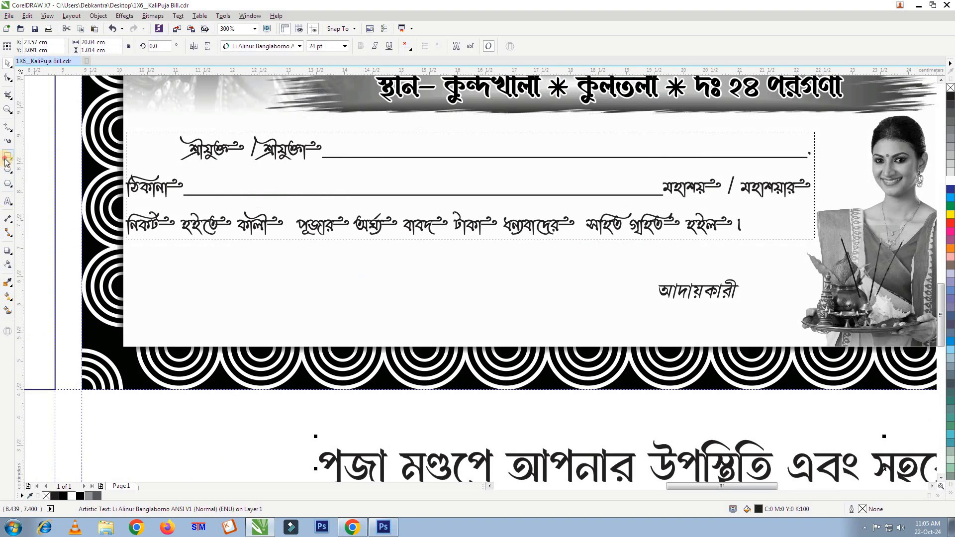
# - Draw a black strip about 12.1 × 0.7 cm without outline along the white area's bottom edge, up to the woman's photo
pyautogui.click(7, 157)
pyautogui.moveTo(124, 309); pyautogui.dragTo(810, 347)
pyautogui.press('space')
pyautogui.click(82, 497)
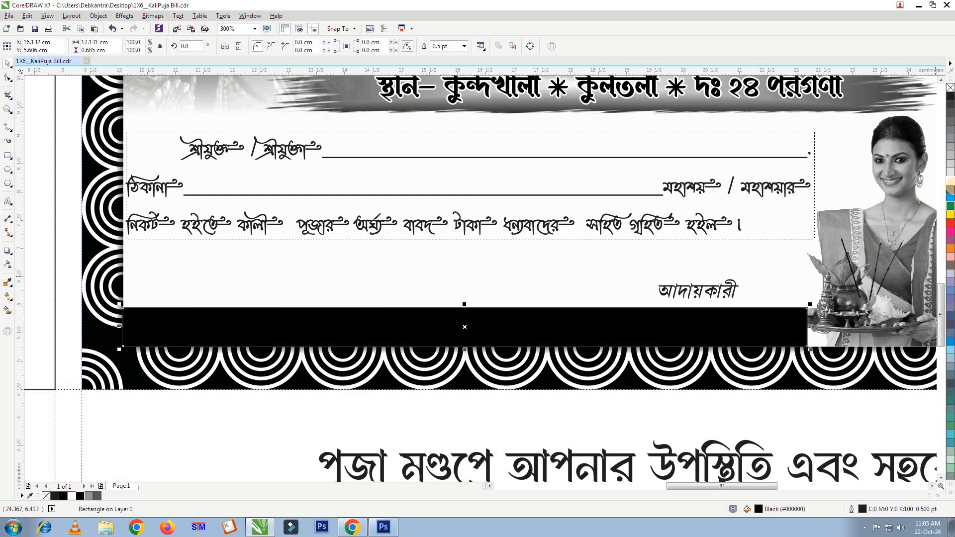
pyautogui.rightClick(951, 89)
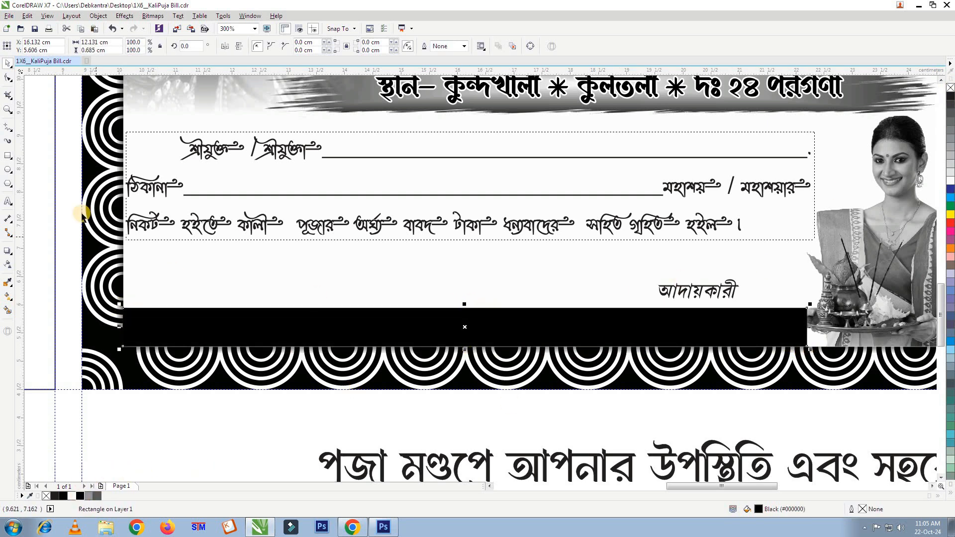
# - Fade out the black strip's end beside the woman's photo with a linear transparency
pyautogui.click(8, 266)
pyautogui.moveTo(800, 332); pyautogui.dragTo(801, 332)
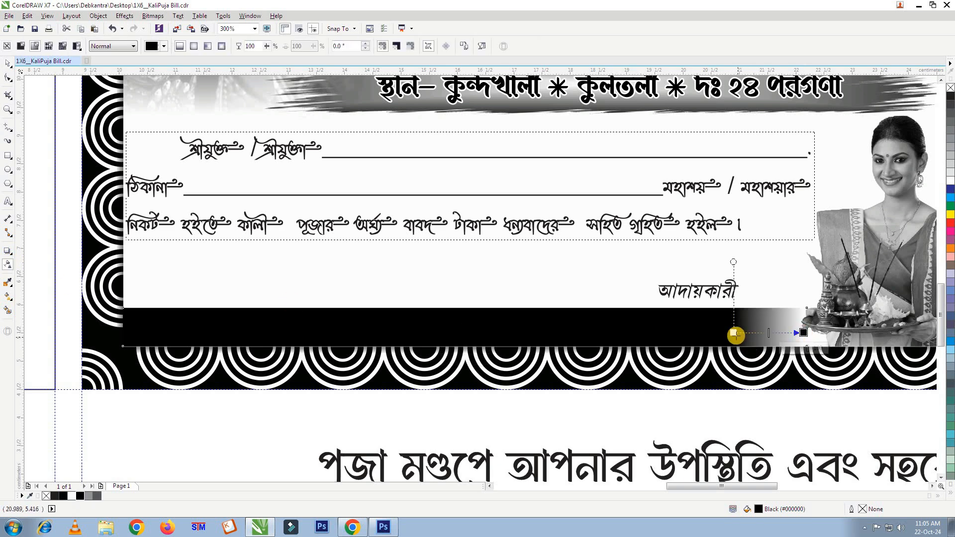
pyautogui.press('space')
pyautogui.scroll(2, 818, 334)
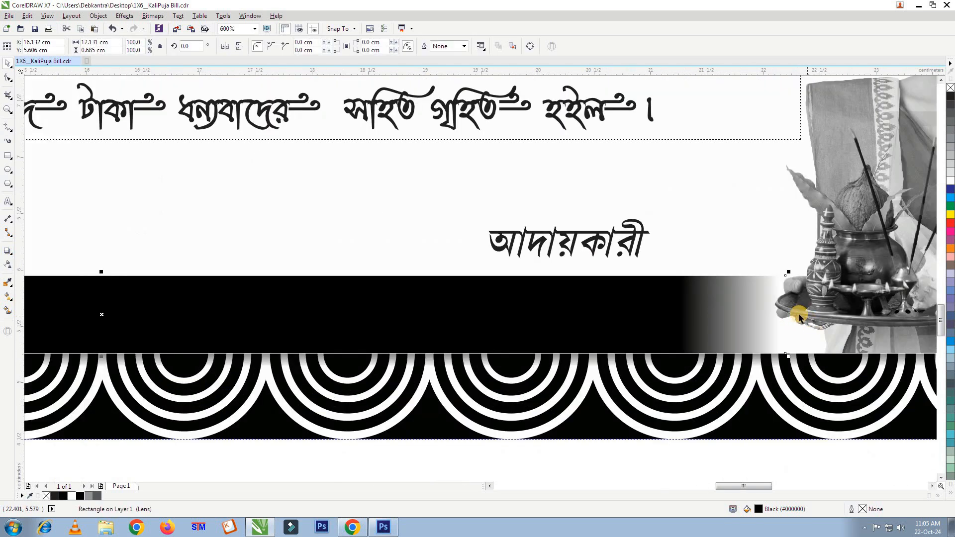
pyautogui.scroll(-2, 708, 311)
pyautogui.click(803, 288)
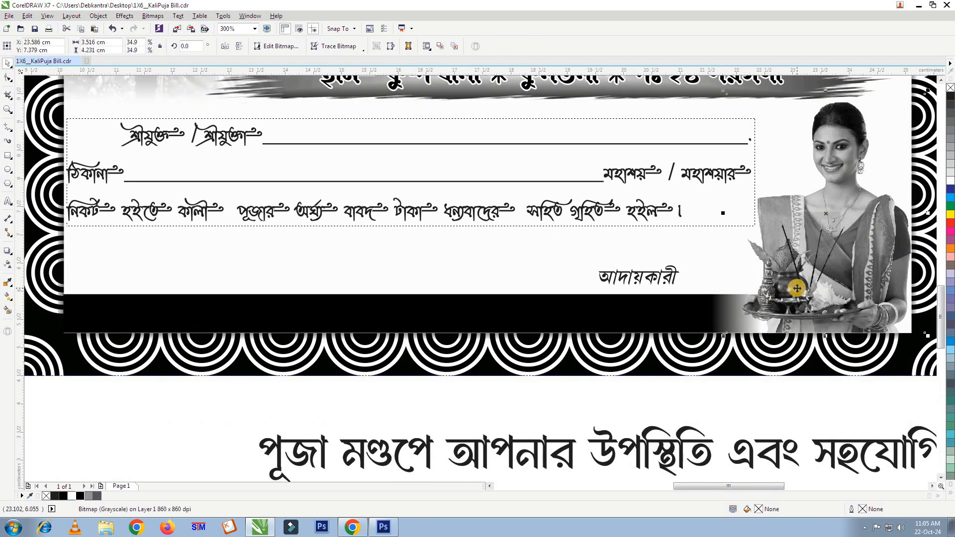
pyautogui.scroll(-1, 661, 293)
# - Set the attendance message to the Li Mustafa Sa. ANSI V1 font at 12 pt
pyautogui.click(627, 370)
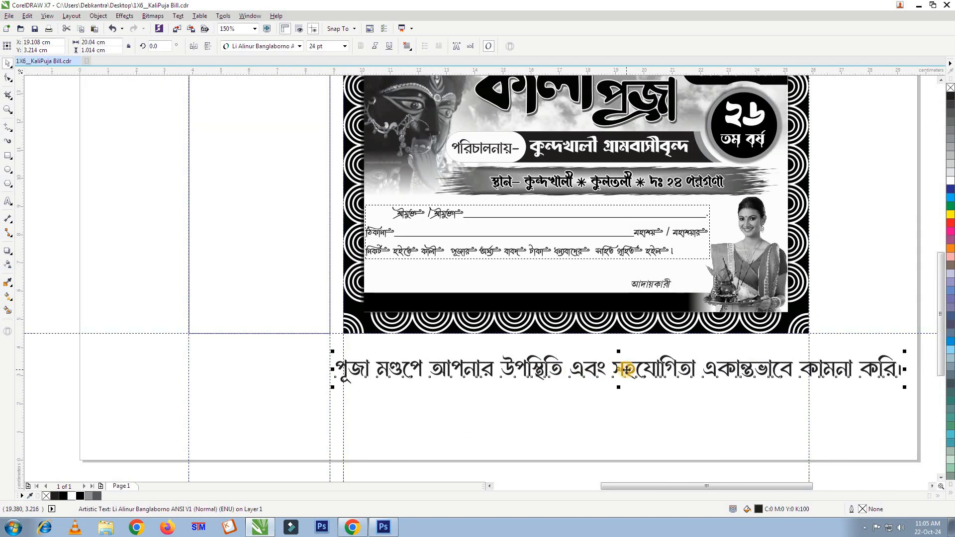
pyautogui.click(299, 46)
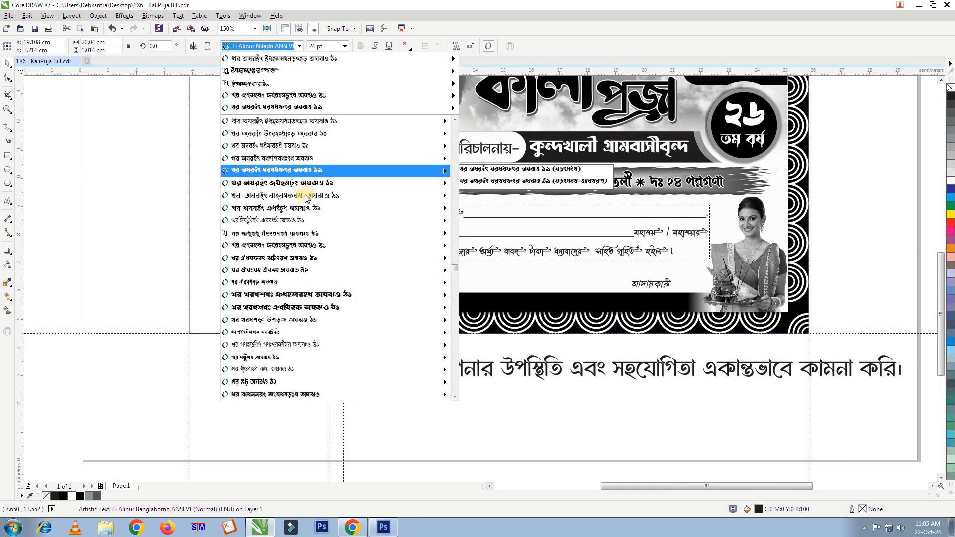
pyautogui.moveTo(311, 295)
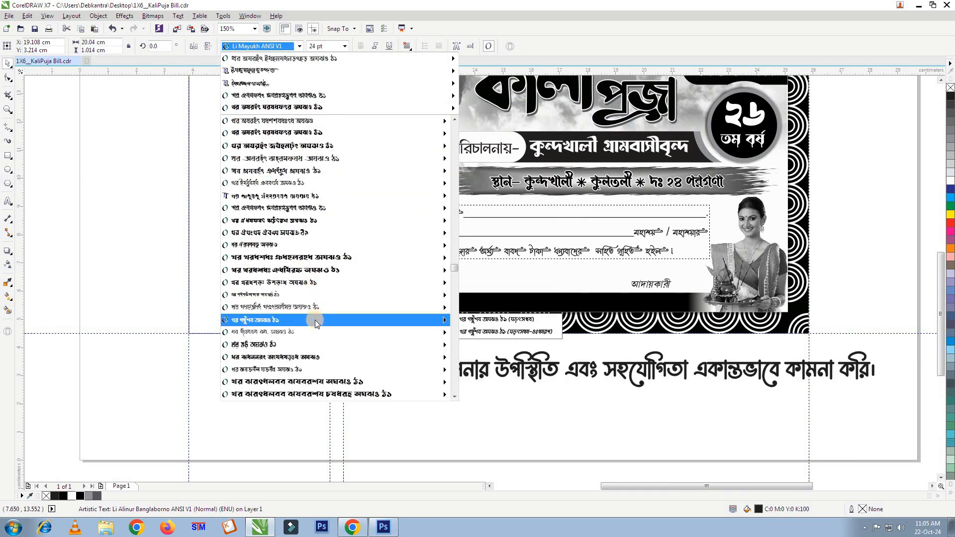
pyautogui.click(317, 306)
pyautogui.click(345, 46)
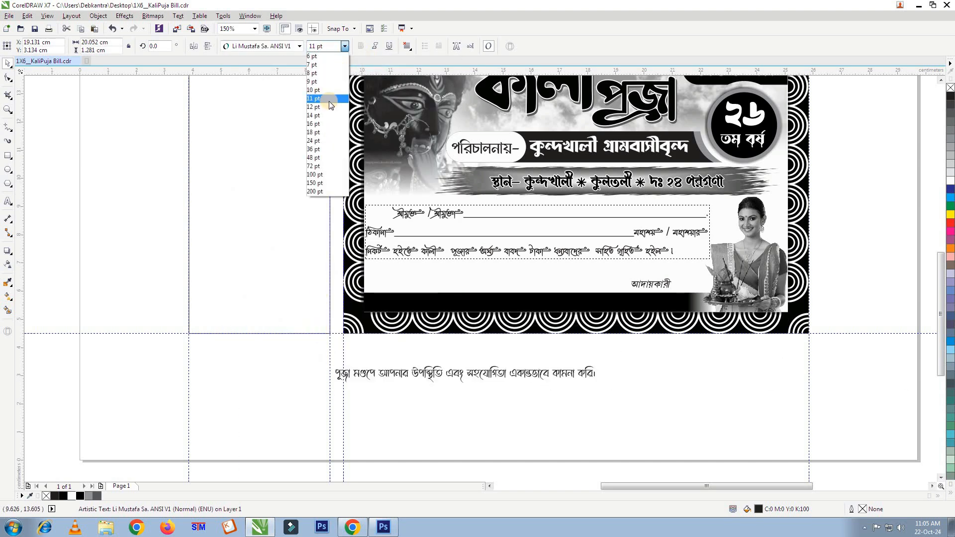
pyautogui.click(329, 101)
# - Place the attendance message on the black strip in white with a white hairline outline, and fine-tune its position within the strip
pyautogui.scroll(1, 558, 356)
pyautogui.moveTo(404, 386); pyautogui.dragTo(479, 238)
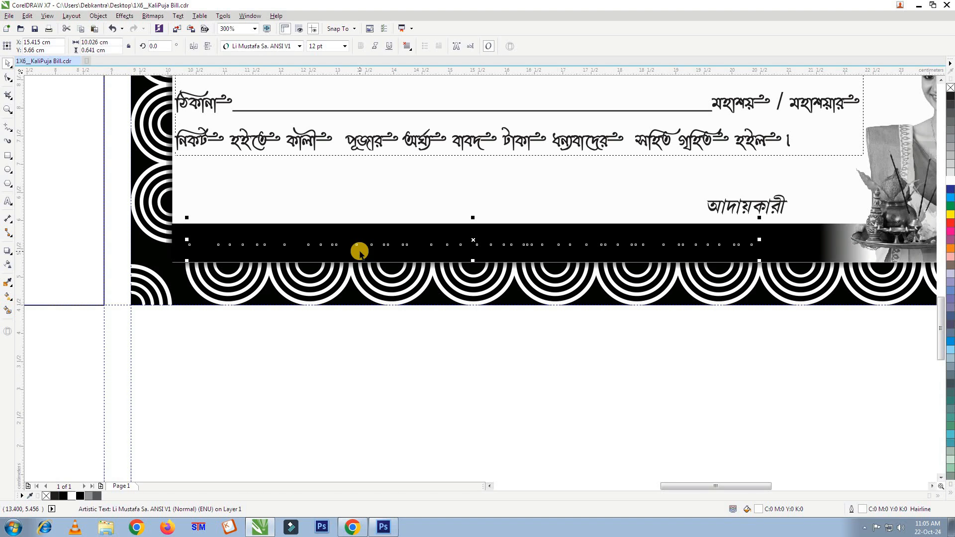
pyautogui.scroll(1, 198, 249)
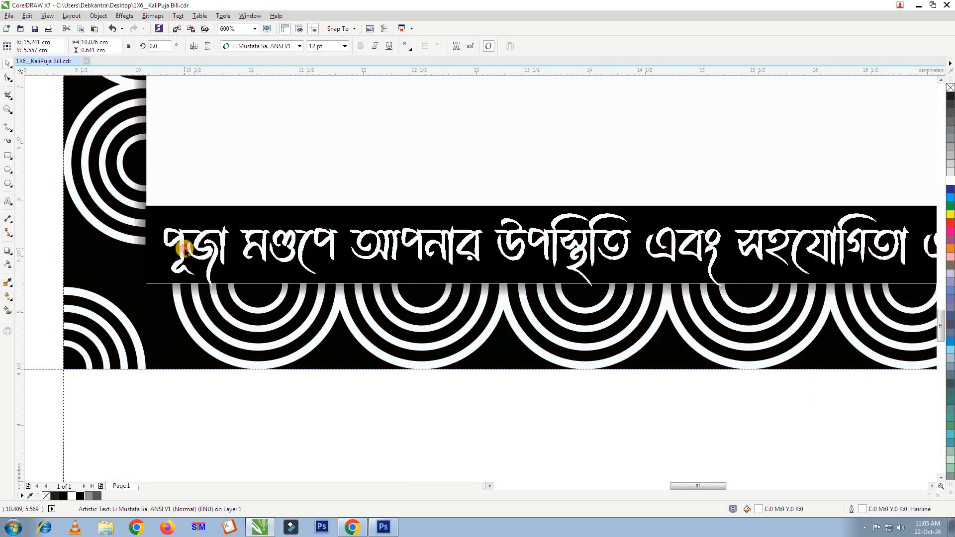
pyautogui.moveTo(245, 244); pyautogui.dragTo(245, 236)
pyautogui.scroll(-1, 245, 235)
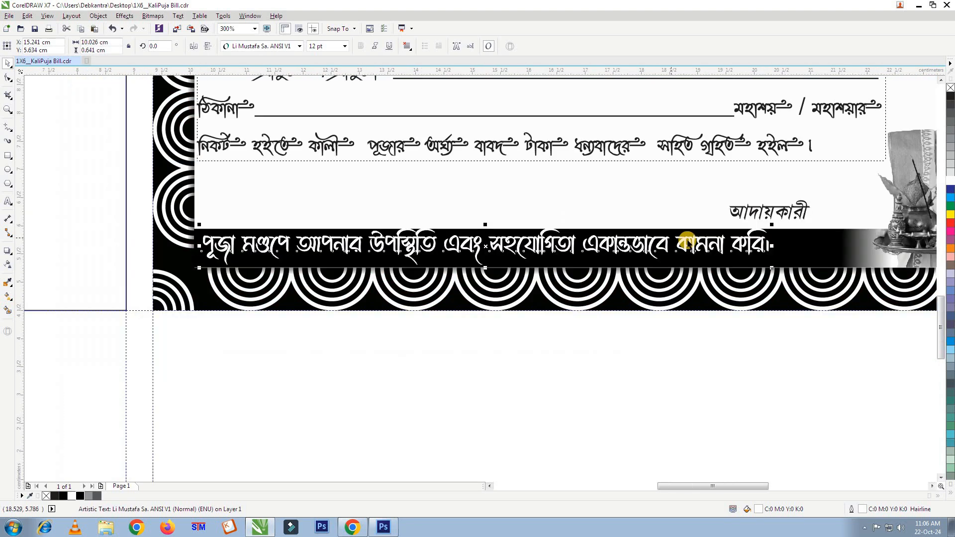
# - Raise the top edge of the black footer strip slightly to make the strip taller
pyautogui.scroll(1, 794, 243)
pyautogui.hscroll(-2, 882, 238)
pyautogui.click(882, 267)
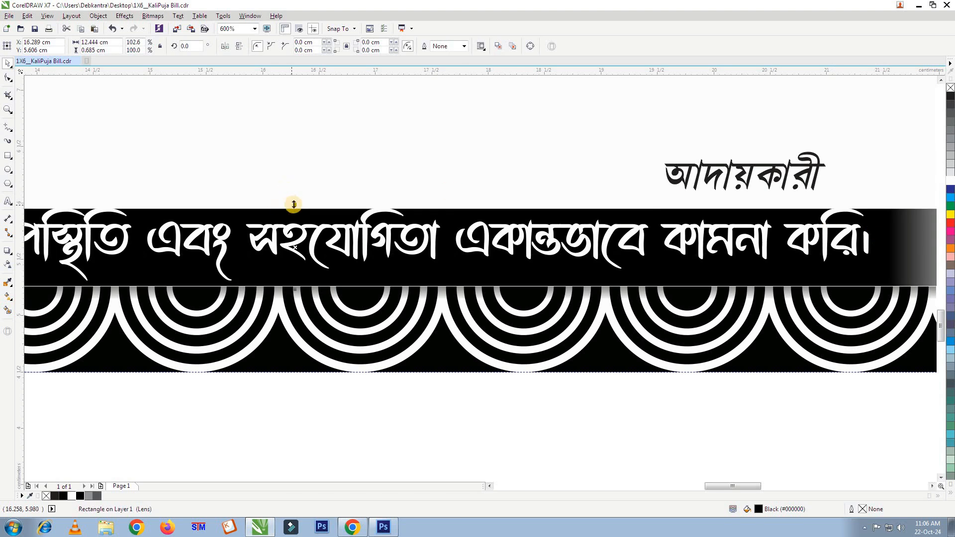
pyautogui.moveTo(294, 204); pyautogui.dragTo(294, 197)
pyautogui.moveTo(295, 199); pyautogui.dragTo(294, 195)
# - Shift the collector label slightly up and left above the footer strip and make it bold
pyautogui.scroll(-1, 321, 249)
pyautogui.moveTo(534, 209); pyautogui.dragTo(529, 202)
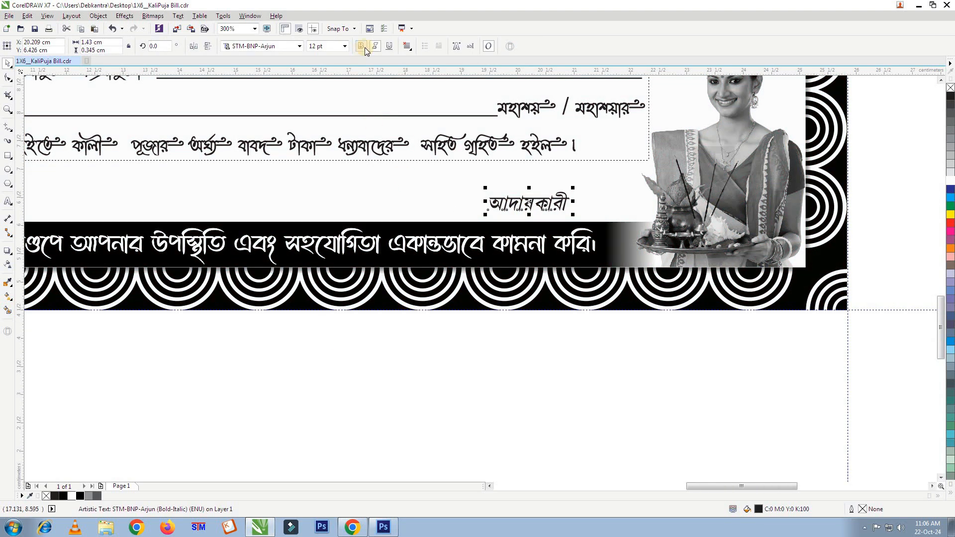
pyautogui.click(364, 46)
pyautogui.scroll(-1, 516, 223)
pyautogui.click(493, 340)
# - Place the amount box from outside the page into the gap between the receipt text and the footer strip, at the white area's left edge
pyautogui.scroll(-1, 374, 281)
pyautogui.click(69, 237)
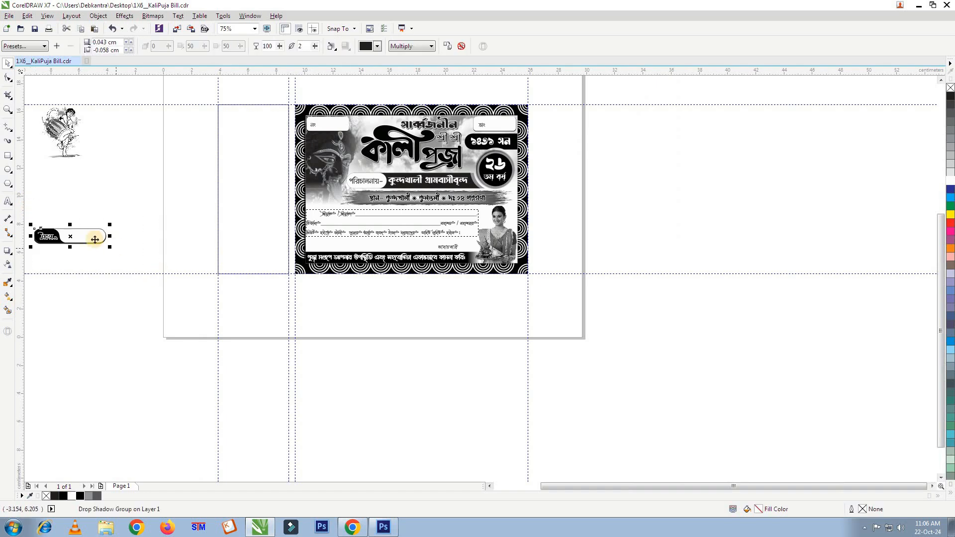
pyautogui.moveTo(68, 237); pyautogui.dragTo(365, 250)
pyautogui.scroll(2, 339, 243)
pyautogui.scroll(1, 340, 248)
pyautogui.scroll(-1, 369, 277)
# - Set the receipt paragraph's alignment to Full Justify
pyautogui.click(387, 197)
pyautogui.click(407, 46)
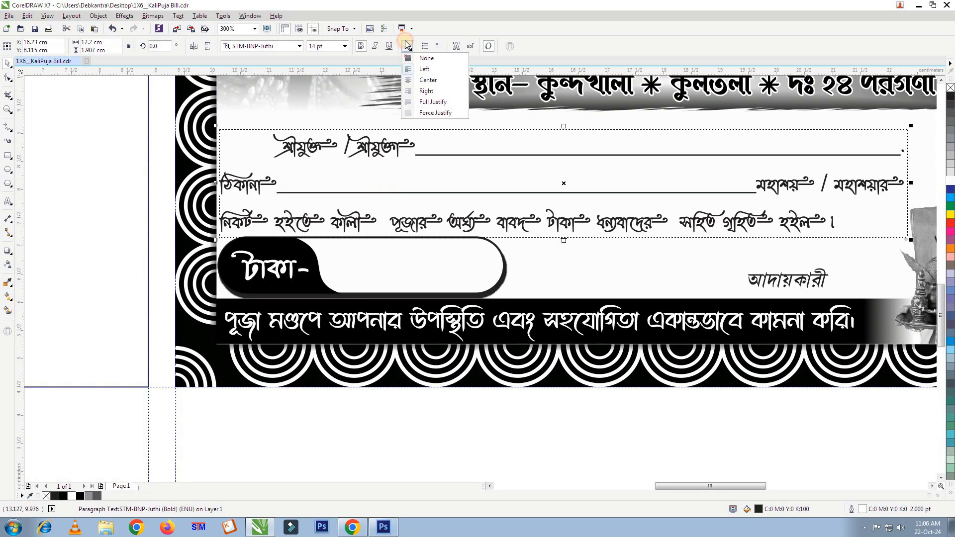
pyautogui.click(437, 103)
pyautogui.scroll(-1, 410, 296)
pyautogui.scroll(2, 410, 295)
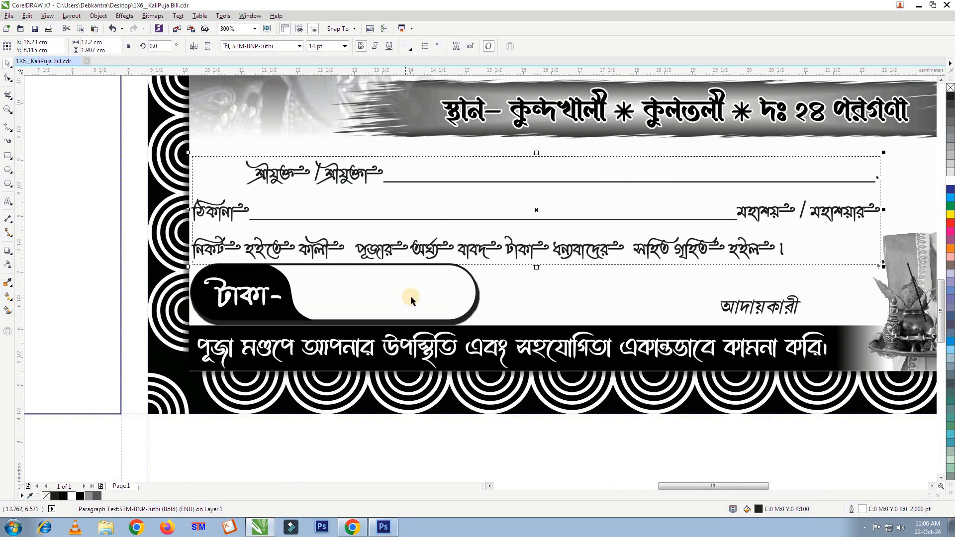
# - Lower the black footer strip's top edge slightly to leave a gap beneath the amount box
pyautogui.scroll(-1, 410, 303)
pyautogui.moveTo(139, 317); pyautogui.dragTo(938, 422)
pyautogui.moveTo(430, 324); pyautogui.dragTo(426, 334)
pyautogui.scroll(2, 427, 327)
pyautogui.scroll(-2, 426, 338)
# - Nudge the receipt paragraph slightly up and right to about X 16.28, Y 8.17 cm
pyautogui.click(384, 260)
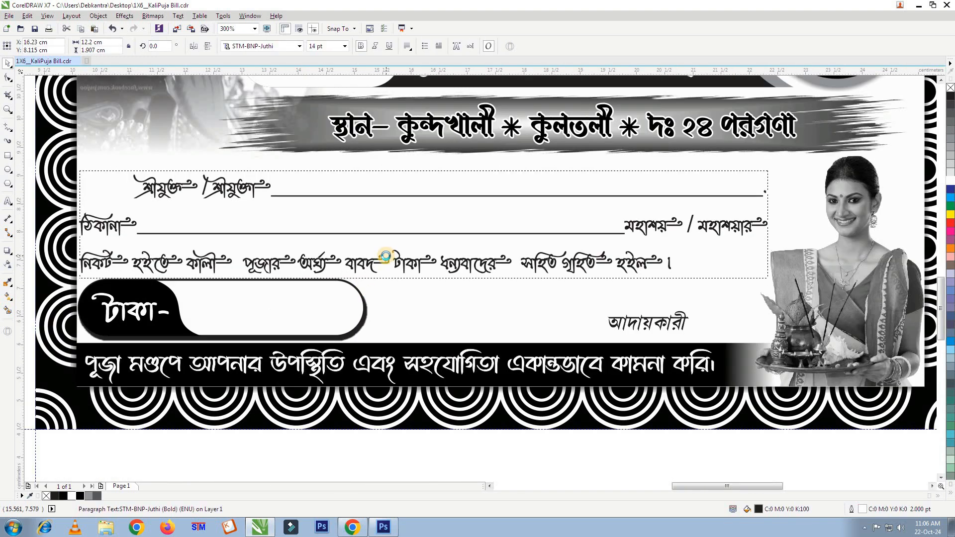
pyautogui.scroll(-1, 390, 188)
pyautogui.scroll(-1, 424, 206)
pyautogui.scroll(2, 358, 268)
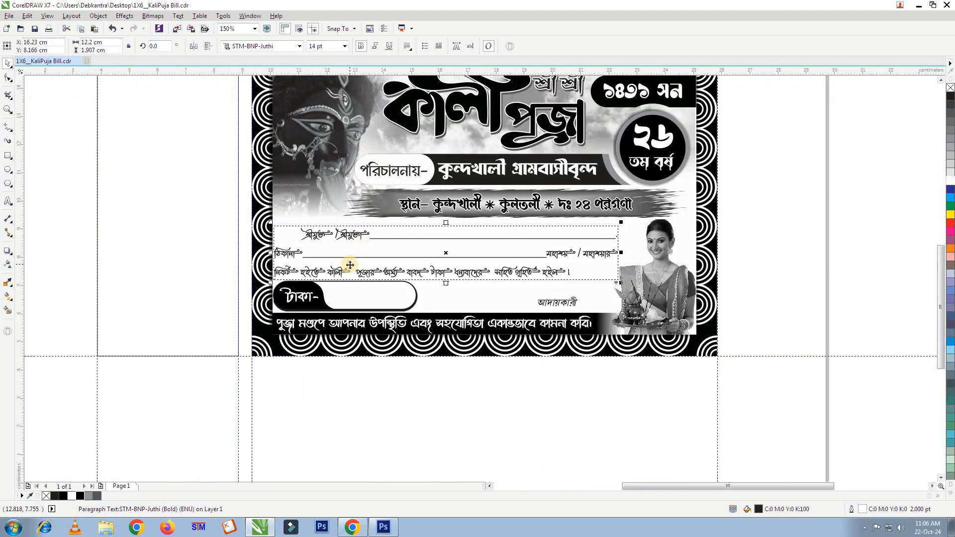
pyautogui.press('Right')
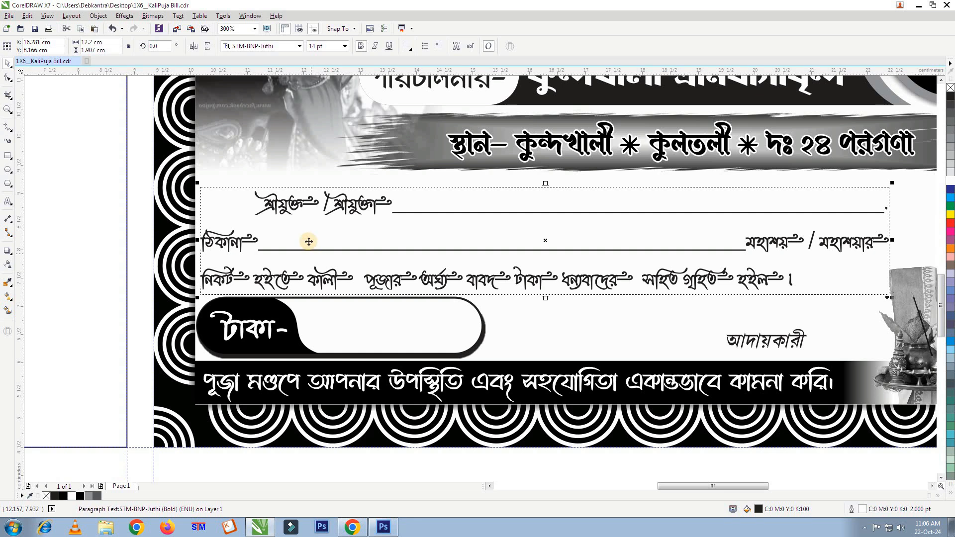
# - Tighten the receipt paragraph's line spacing and fit its frame to about 1.83 cm high, shifted slightly right
pyautogui.click(8, 79)
pyautogui.moveTo(194, 302); pyautogui.dragTo(193, 290)
pyautogui.press('space')
pyautogui.moveTo(545, 291); pyautogui.dragTo(545, 294)
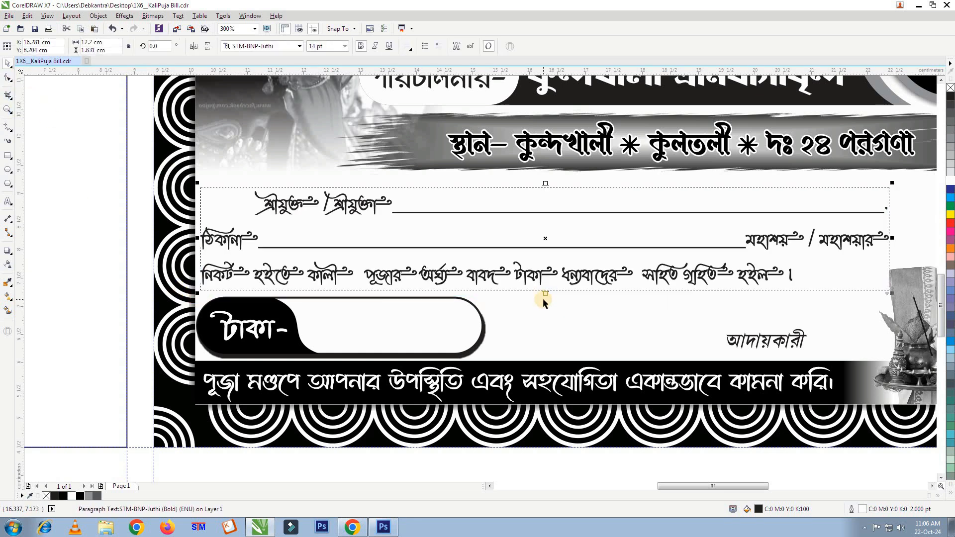
pyautogui.press('Right')
pyautogui.press('Right')
pyautogui.press('Right')
# - Nudge the amount box slightly up and right to about X 12.97, Y 6.71 cm
pyautogui.click(370, 343)
pyautogui.press('Up')
pyautogui.press('Up')
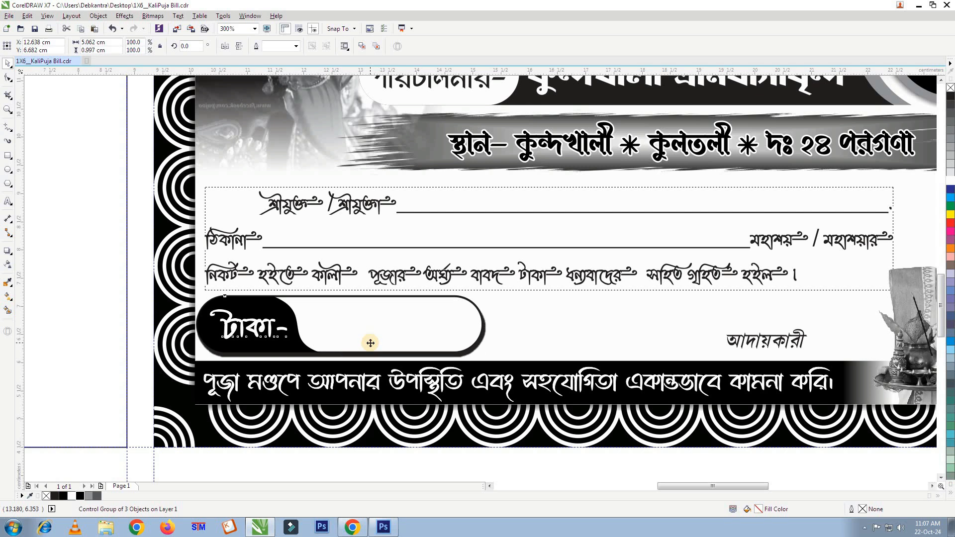
pyautogui.press('Right')
pyautogui.press('Right')
pyautogui.press('Right')
pyautogui.press('Right')
pyautogui.press('Right')
pyautogui.press('Right')
pyautogui.press('Right')
pyautogui.press('Right')
pyautogui.press('Right')
pyautogui.press('Right')
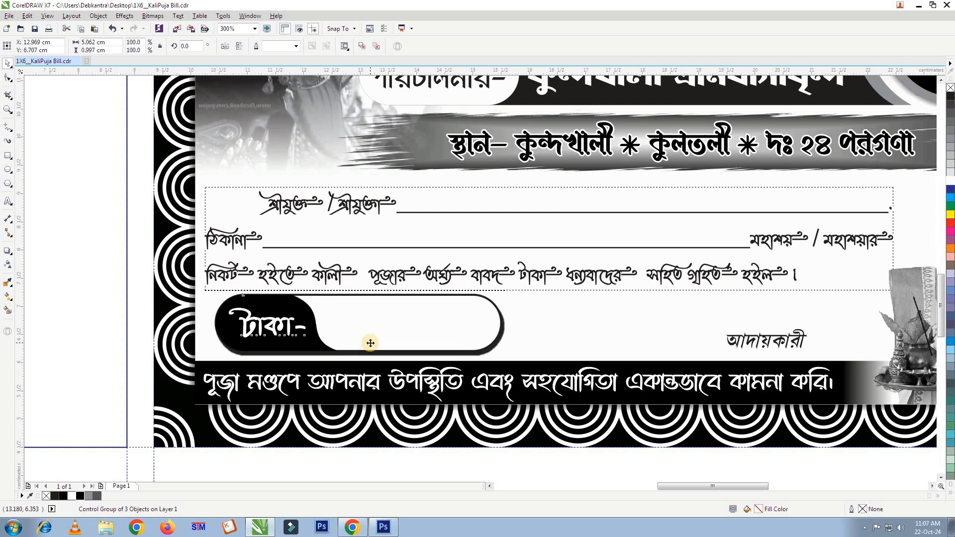
pyautogui.scroll(-1, 329, 296)
pyautogui.click(371, 416)
# - Place the drummer picture over the middle of the receipt text area, scaled to about 2.65 × 3.41 cm
pyautogui.scroll(-1, 458, 384)
pyautogui.scroll(1, 511, 315)
pyautogui.scroll(-1, 467, 314)
pyautogui.click(105, 239)
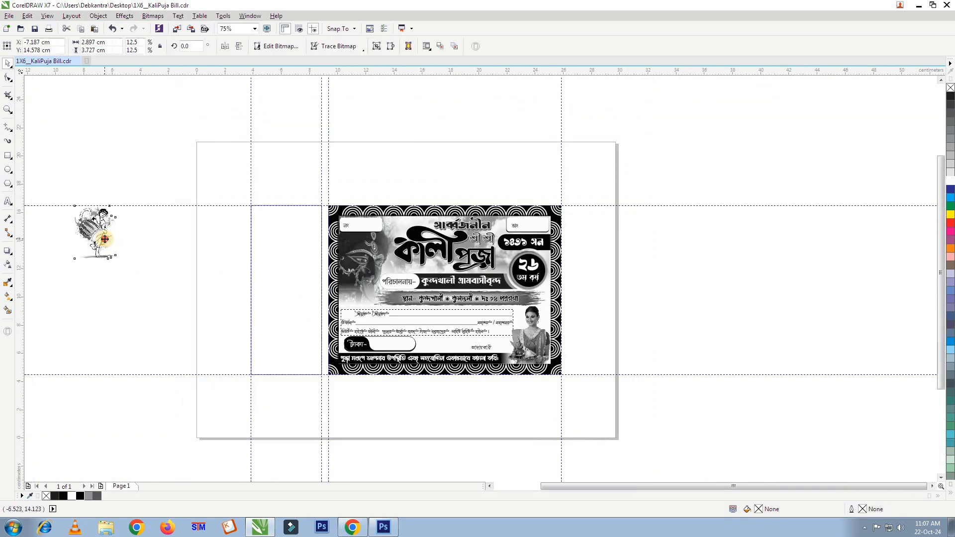
pyautogui.moveTo(105, 239); pyautogui.dragTo(448, 348)
pyautogui.scroll(2, 445, 354)
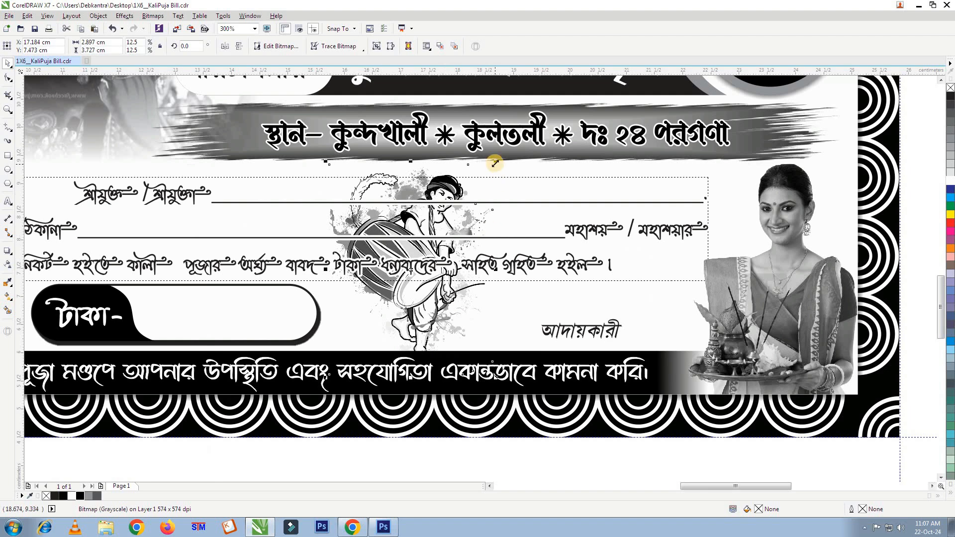
pyautogui.moveTo(495, 163); pyautogui.dragTo(428, 254)
pyautogui.moveTo(489, 169); pyautogui.dragTo(481, 177)
pyautogui.moveTo(404, 279); pyautogui.dragTo(393, 254)
pyautogui.scroll(-2, 420, 285)
pyautogui.scroll(2, 449, 246)
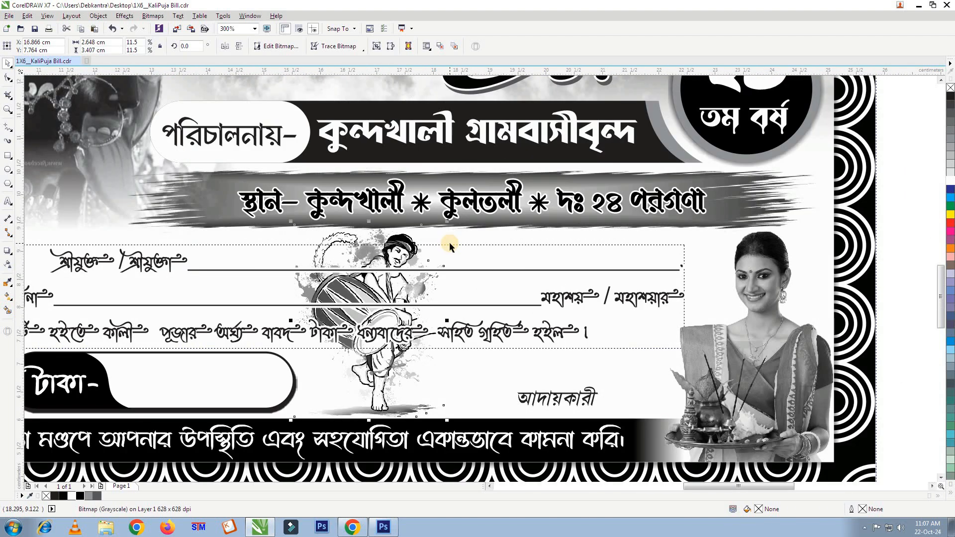
# - Shift the drummer picture slightly left and fade it with a uniform transparency of about 62
pyautogui.click(588, 322)
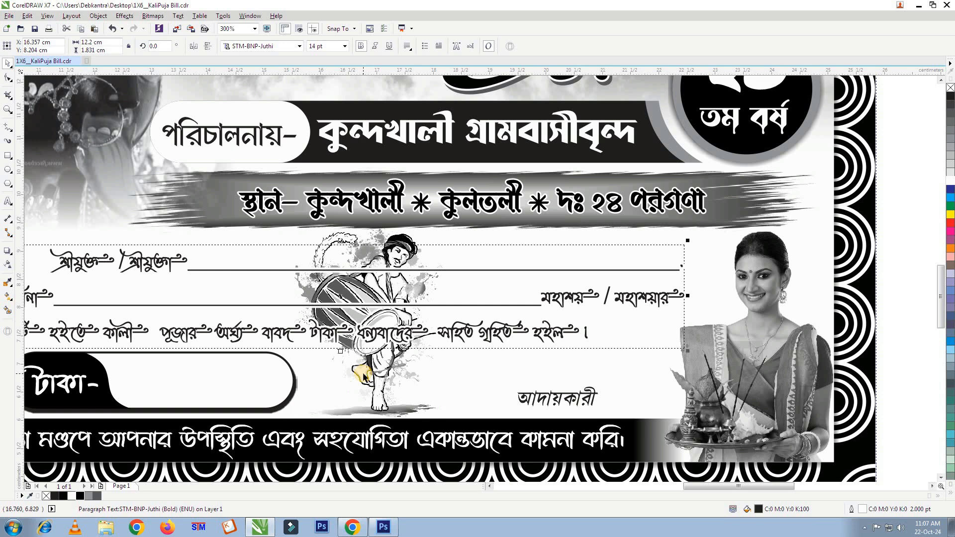
pyautogui.click(364, 377)
pyautogui.click(254, 274)
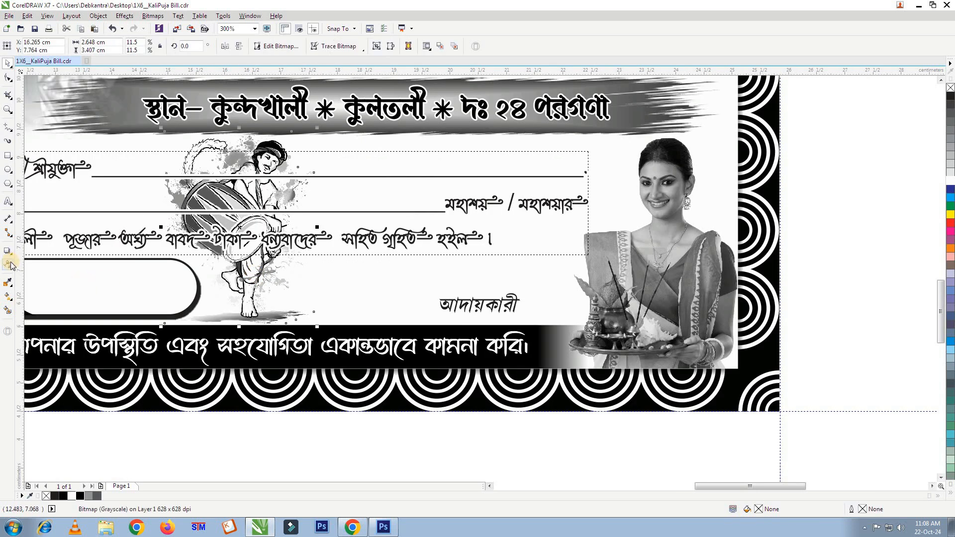
pyautogui.click(8, 264)
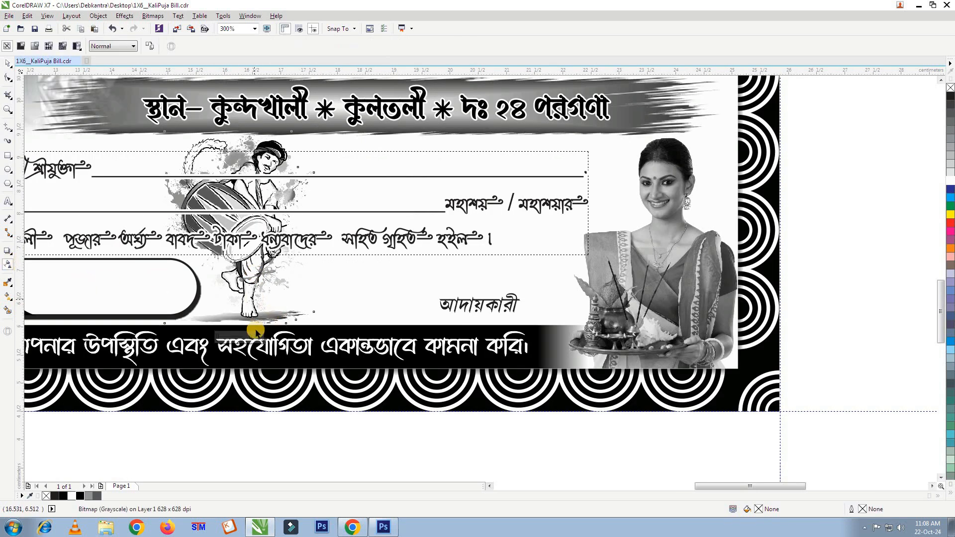
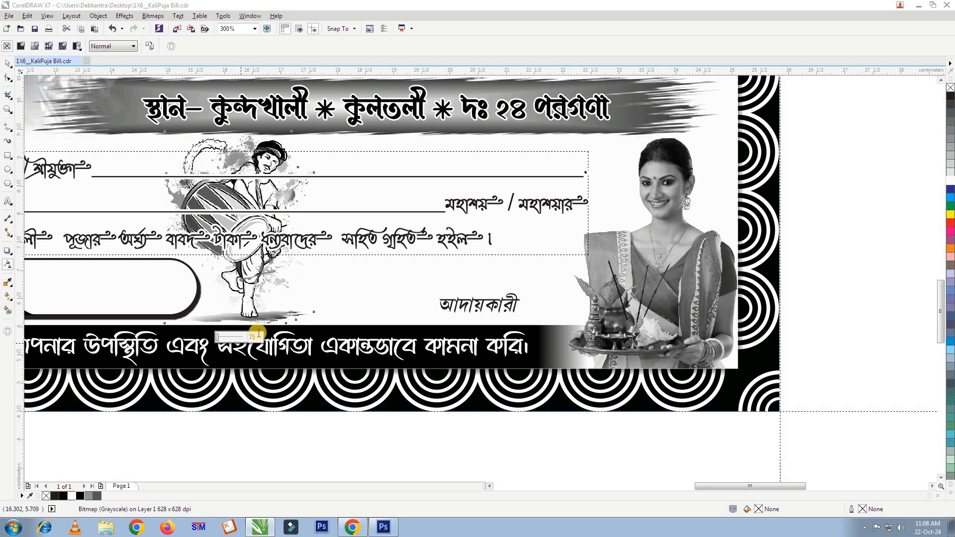
pyautogui.moveTo(258, 335); pyautogui.dragTo(229, 345)
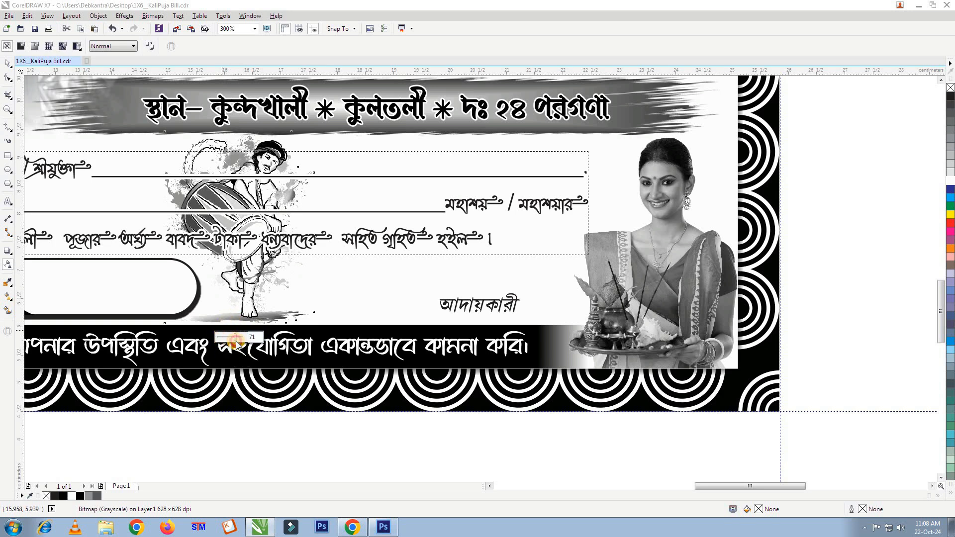
pyautogui.write('65')
pyautogui.press('Return')
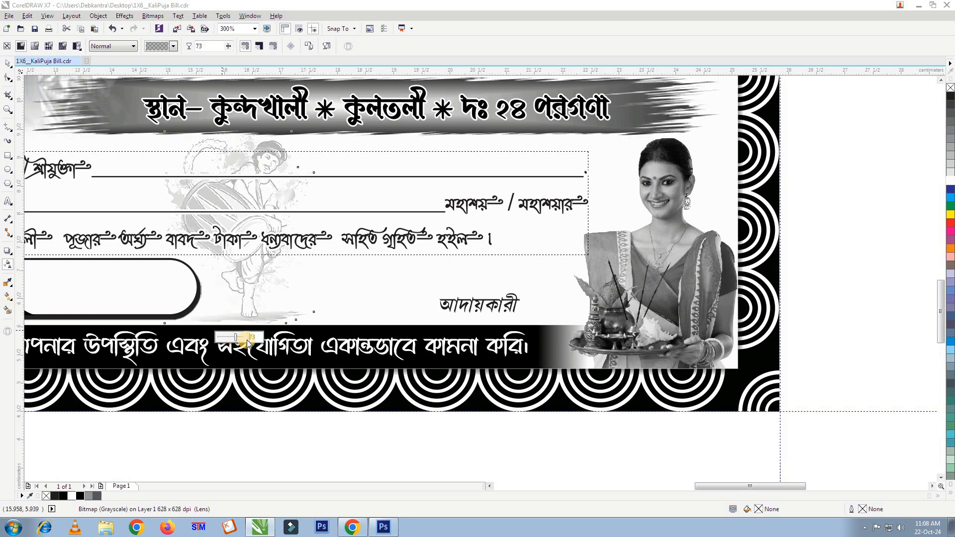
pyautogui.moveTo(233, 341); pyautogui.dragTo(232, 342)
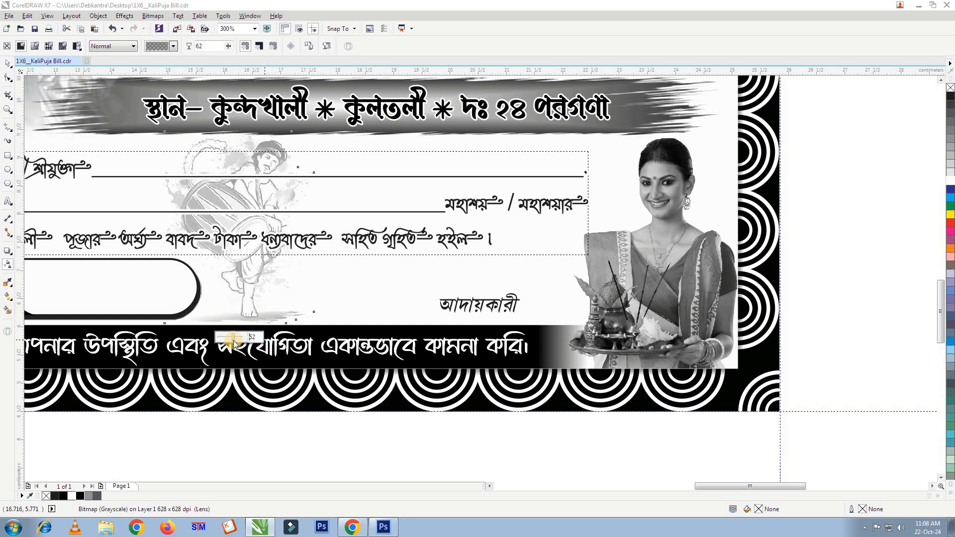
# - Create a horizontally mirrored copy of the faded drummer directly to the right of the original
pyautogui.click(6, 65)
pyautogui.moveTo(163, 228); pyautogui.dragTo(336, 253)
pyautogui.rightClick(336, 253)
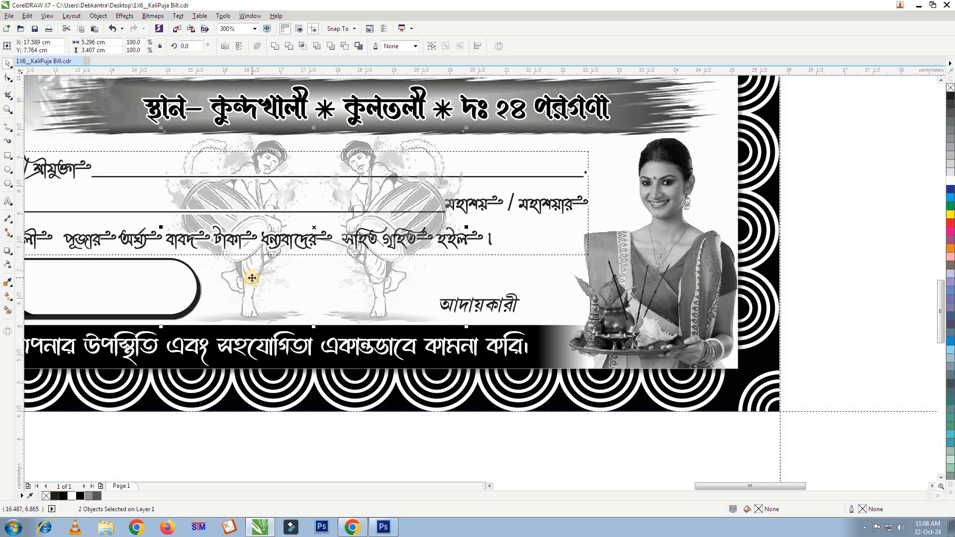
# - Group the two drummers slightly further right and bring the receipt paragraph in front of them
pyautogui.hotkey('ctrl', 'g')
pyautogui.press('Right')
pyautogui.press('Right')
pyautogui.press('Right')
pyautogui.click(518, 240)
pyautogui.hotkey('shift', 'pageup')
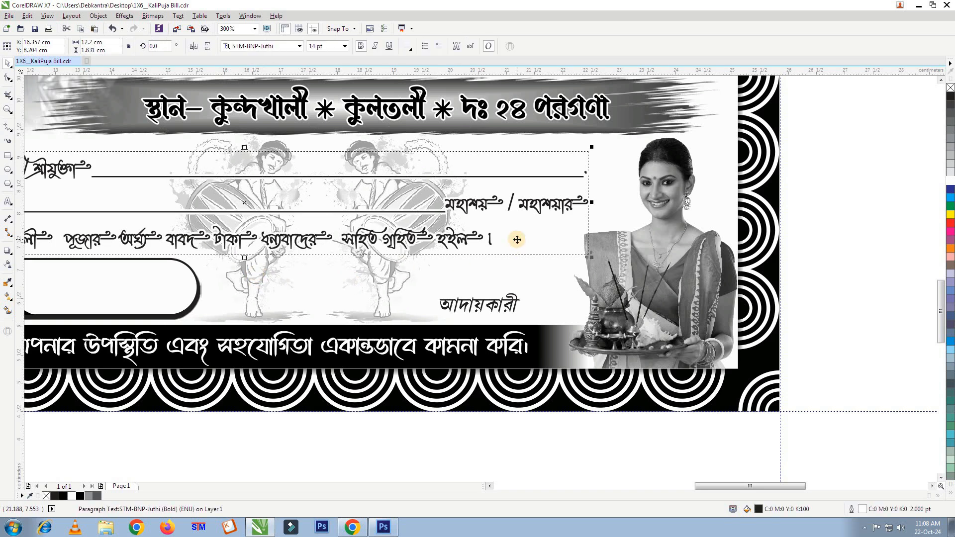
# - Nudge the collector label right to about X 20.78 cm, closer to the woman's photo
pyautogui.click(500, 308)
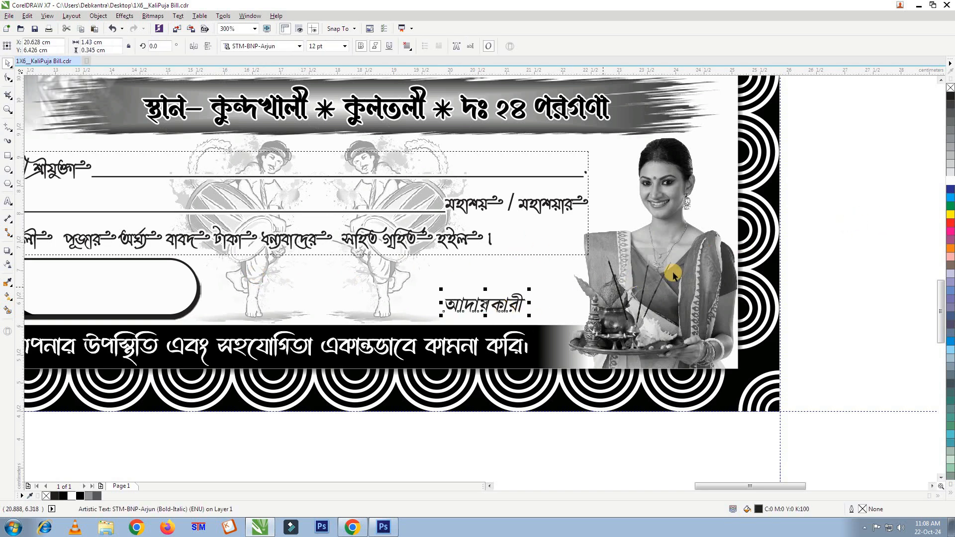
pyautogui.press('Right')
pyautogui.press('Right')
pyautogui.press('Right')
pyautogui.press('Right')
pyautogui.press('Right')
pyautogui.press('Right')
pyautogui.press('Escape')
pyautogui.scroll(-2, 456, 348)
pyautogui.scroll(1, 376, 253)
pyautogui.press('F4')
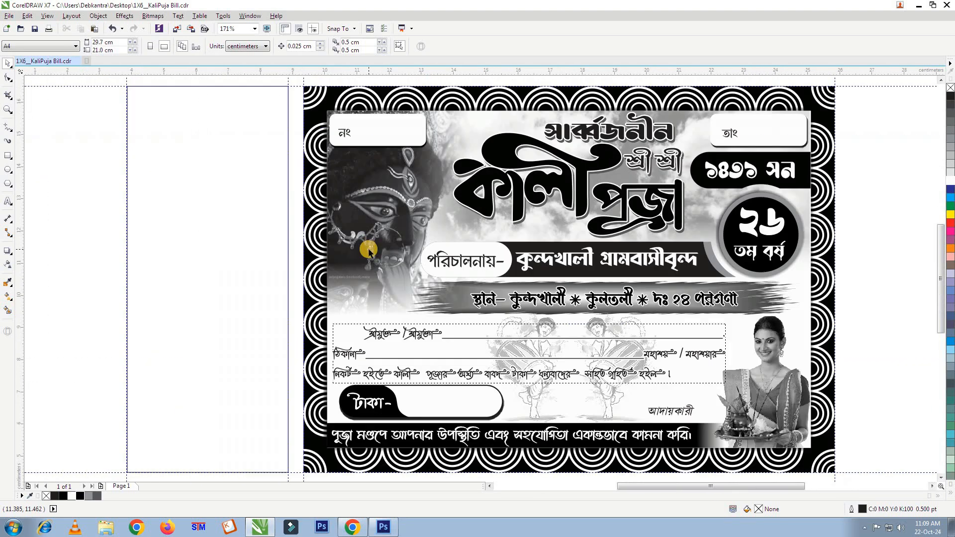
# - Copy the amount box and the collector label to the bottom of the blank counterfoil panel, shrinking the box to fit the panel's width
pyautogui.moveTo(421, 406); pyautogui.dragTo(204, 406)
pyautogui.rightClick(204, 406)
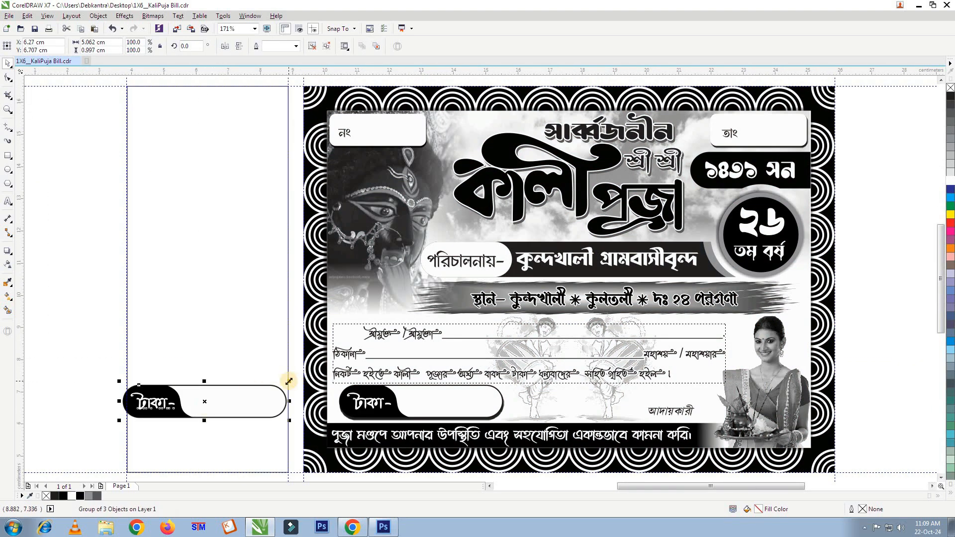
pyautogui.moveTo(289, 382); pyautogui.dragTo(238, 391)
pyautogui.click(672, 411)
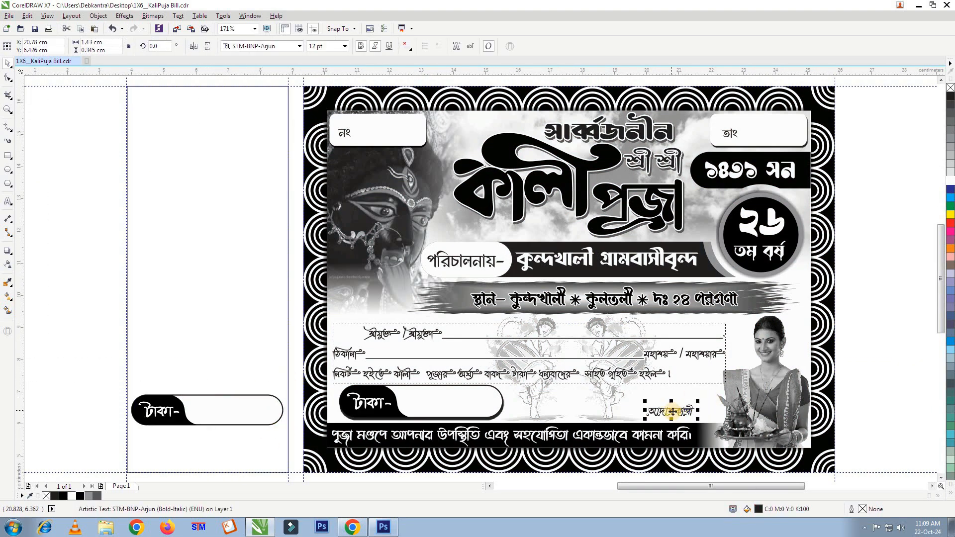
pyautogui.scroll(-1, 425, 289)
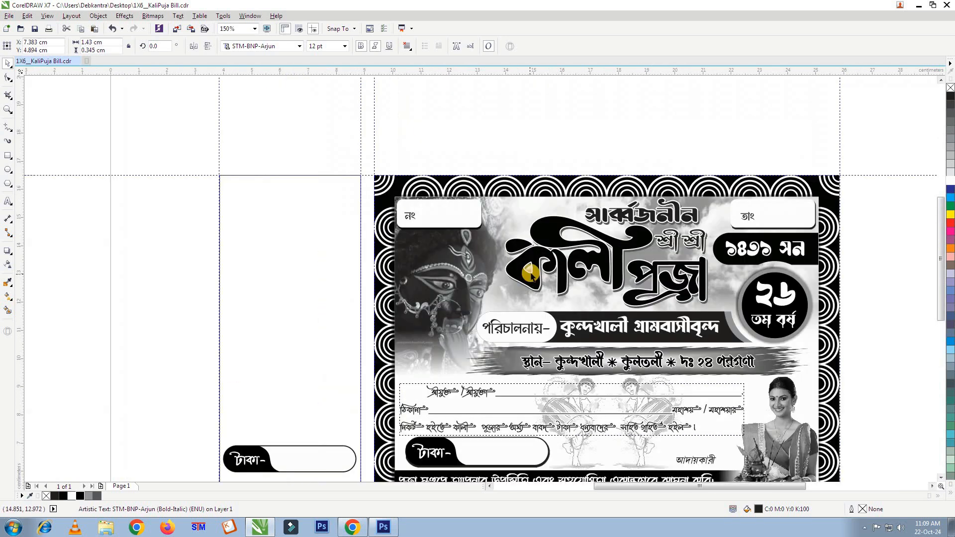
# - Copy the Kali Puja title lettering from the main bill to the upper part of the counterfoil panel
pyautogui.moveTo(489, 147); pyautogui.dragTo(689, 318)
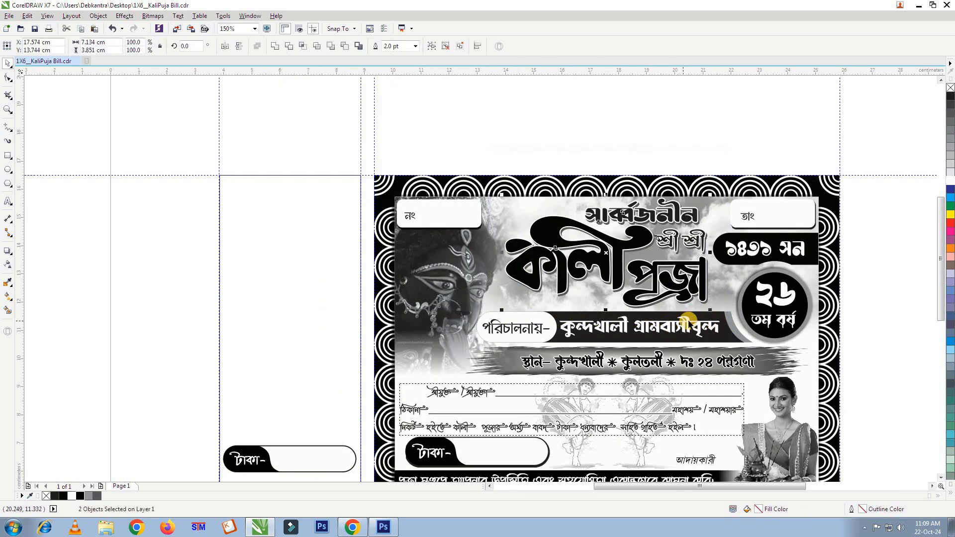
pyautogui.moveTo(256, 273); pyautogui.dragTo(251, 273)
pyautogui.rightClick(251, 273)
# - Resize the copied title to about 4.73 × 3.23 cm so it fits within the counterfoil's width
pyautogui.moveTo(207, 234); pyautogui.dragTo(211, 236)
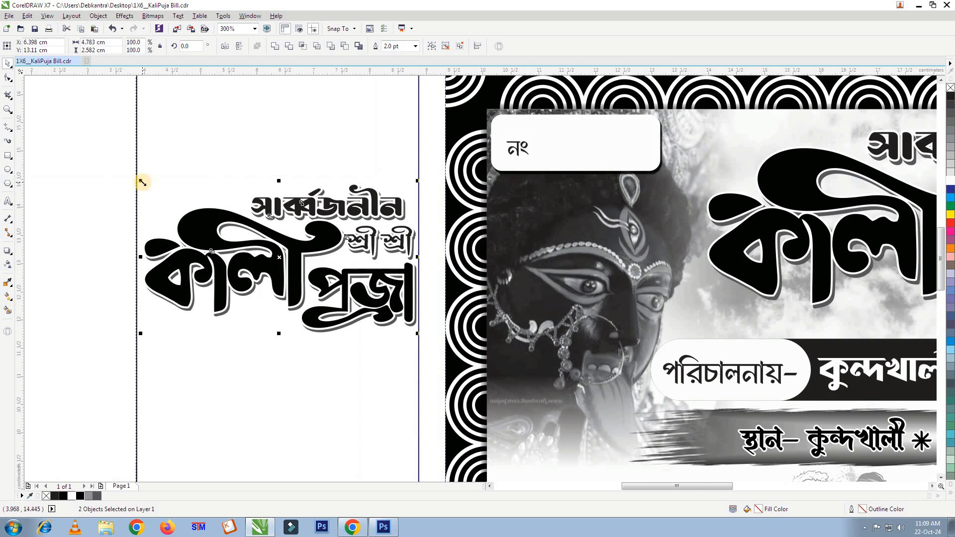
pyautogui.scroll(5, 299, 224)
pyautogui.scroll(-1, 317, 235)
pyautogui.moveTo(295, 206); pyautogui.dragTo(295, 187)
pyautogui.scroll(1, 295, 198)
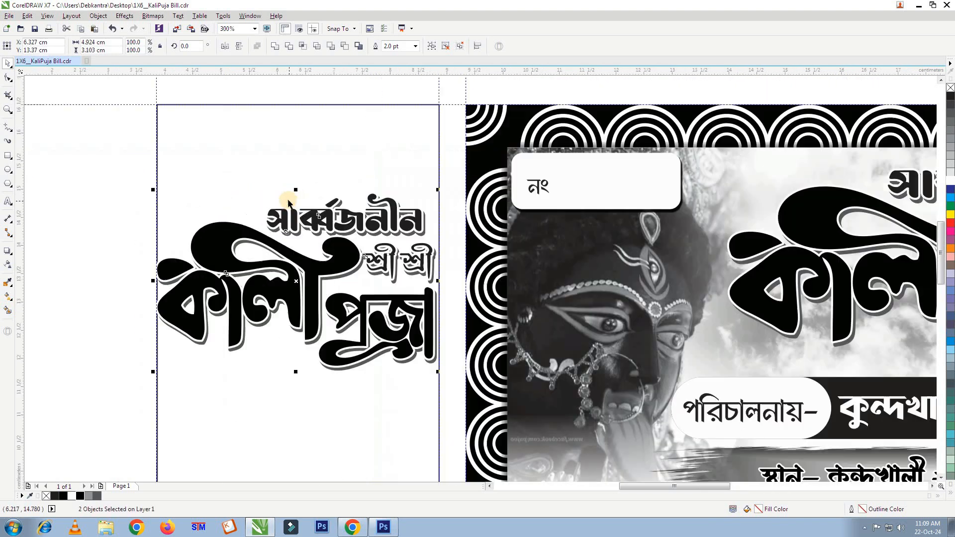
pyautogui.moveTo(156, 371); pyautogui.dragTo(158, 368)
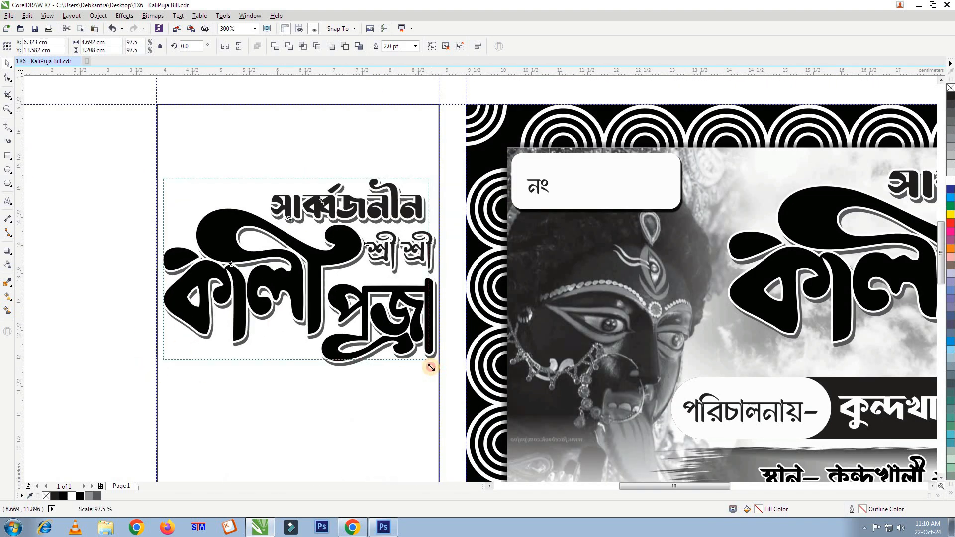
pyautogui.moveTo(431, 367); pyautogui.dragTo(432, 369)
# - Set the outline of both counterfoil title parts to 1.5 pt
pyautogui.scroll(-1, 306, 233)
pyautogui.click(224, 156)
pyautogui.scroll(1, 222, 154)
pyautogui.moveTo(182, 139); pyautogui.dragTo(531, 463)
pyautogui.scroll(-1, 350, 287)
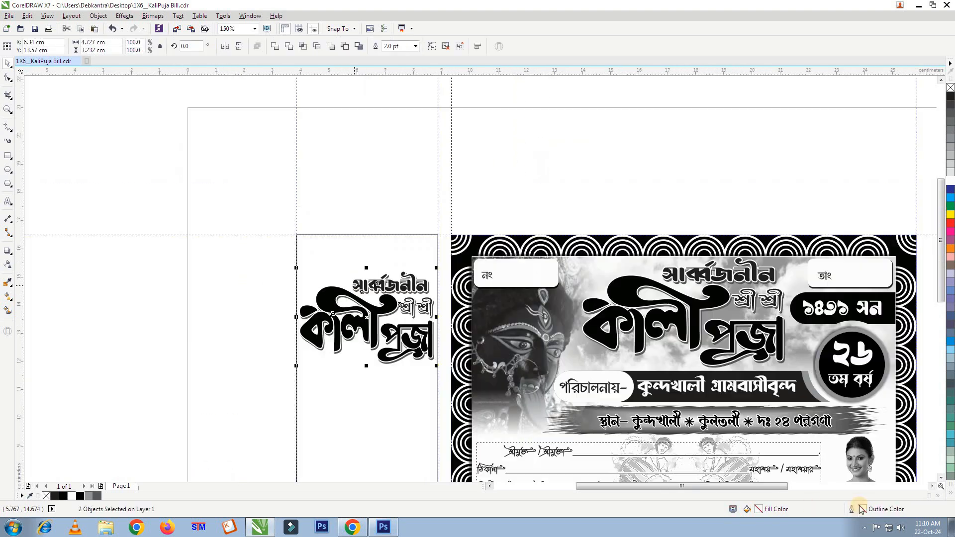
pyautogui.doubleClick(863, 502)
pyautogui.click(395, 189)
pyautogui.click(398, 244)
pyautogui.click(458, 356)
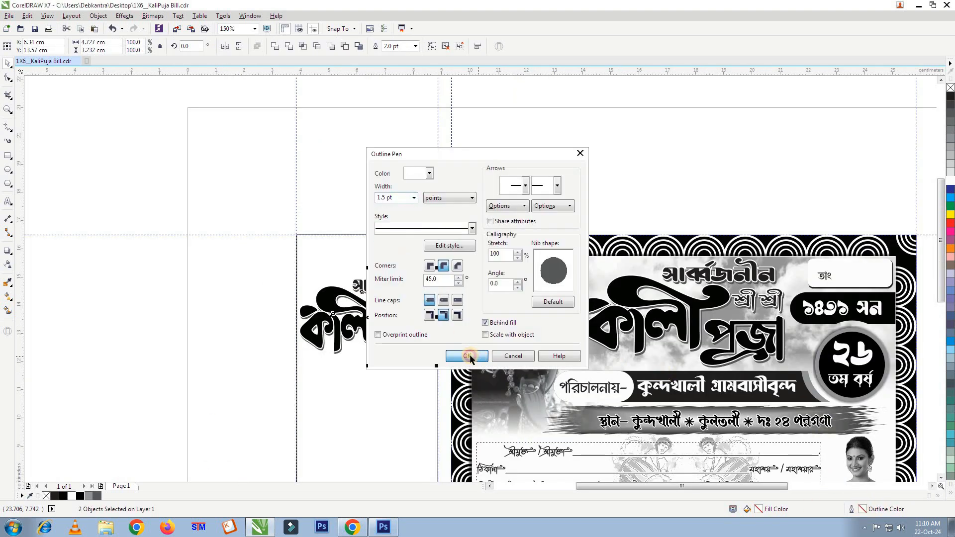
# - Copy the number and date labels from the main bill to the empty area left of the counterfoil
pyautogui.scroll(1, 333, 235)
pyautogui.scroll(-1, 334, 234)
pyautogui.click(448, 139)
pyautogui.click(440, 207)
pyautogui.keyDown('shift'); pyautogui.click(777, 208); pyautogui.keyUp('shift')
pyautogui.moveTo(777, 208); pyautogui.dragTo(429, 140)
pyautogui.rightClick(429, 140)
pyautogui.moveTo(369, 94); pyautogui.dragTo(150, 178)
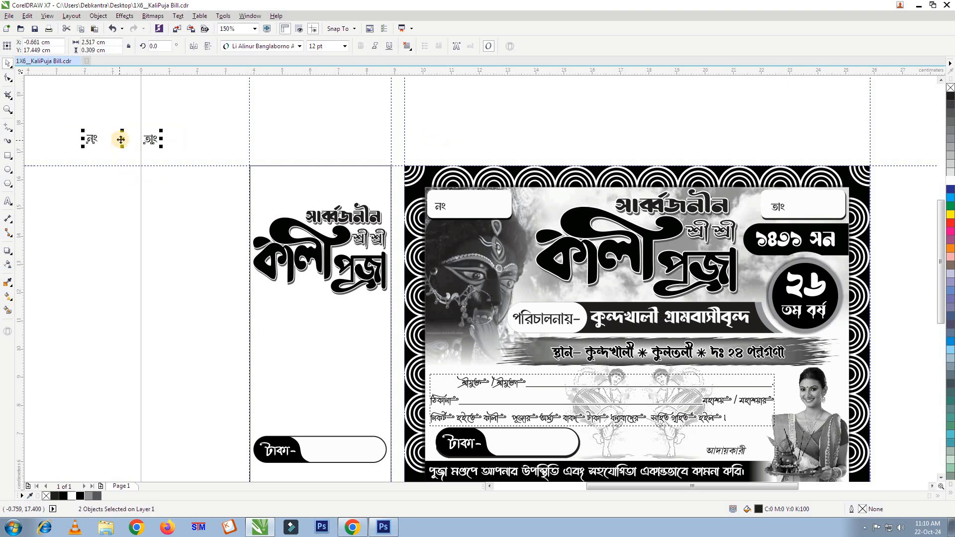
# - Place the copied number and date labels side by side at the top of the counterfoil panel
pyautogui.moveTo(290, 179); pyautogui.dragTo(290, 178)
pyautogui.click(274, 148)
pyautogui.scroll(-1, 275, 149)
pyautogui.scroll(1, 290, 234)
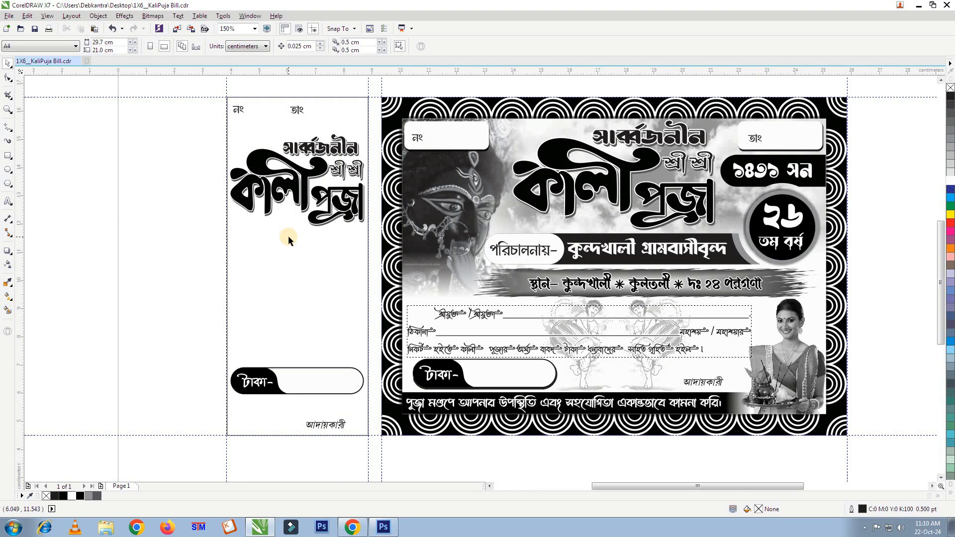
# - Copy the main bill's address line to the area left of the counterfoil and set its font to Li Himaloy ANSI V1
pyautogui.click(605, 286)
pyautogui.moveTo(645, 284); pyautogui.dragTo(194, 245)
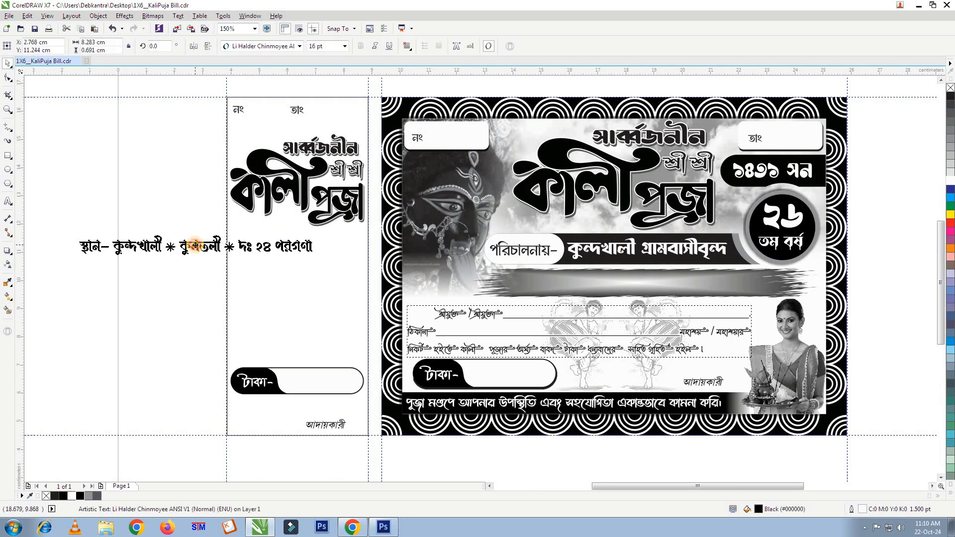
pyautogui.rightClick(194, 245)
pyautogui.click(259, 47)
pyautogui.scroll(1, 338, 204)
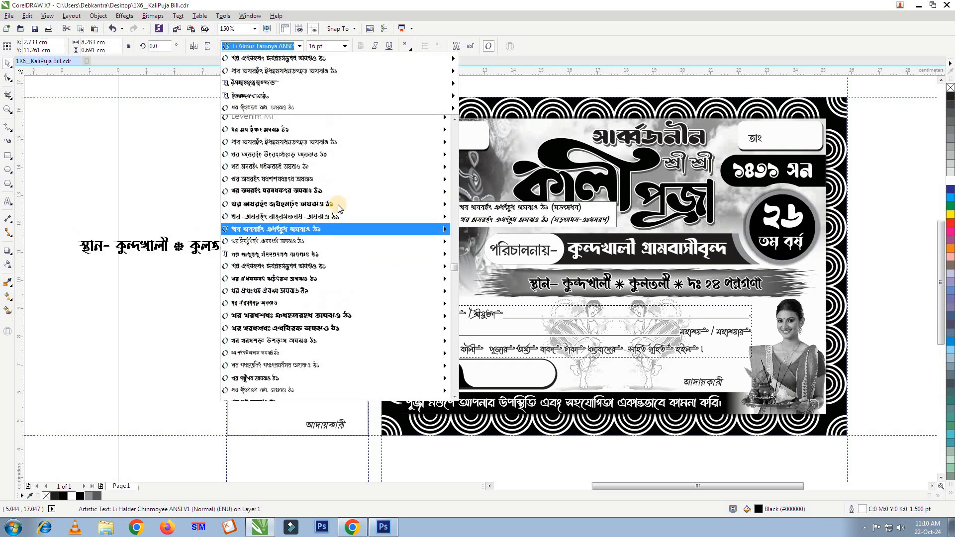
pyautogui.scroll(-1, 350, 217)
pyautogui.click(359, 270)
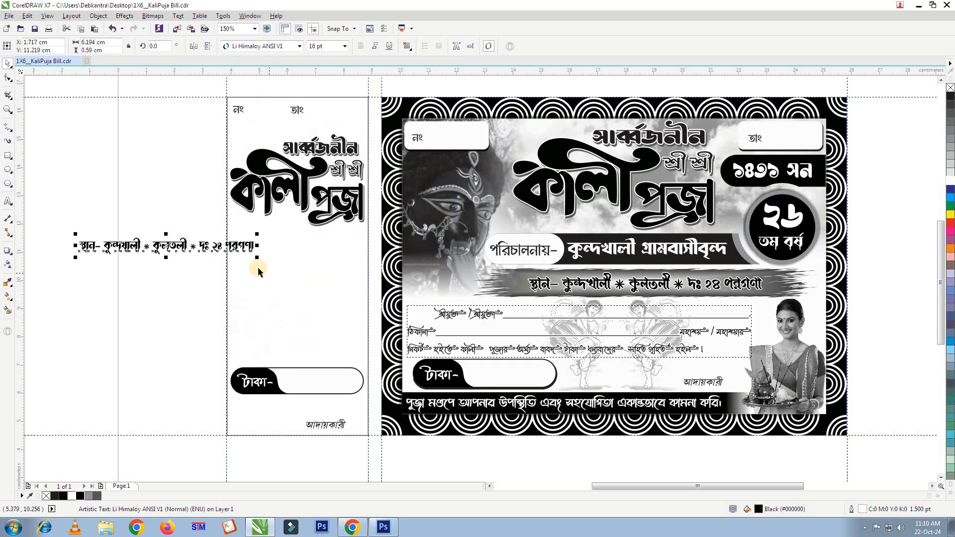
# - Scale the copied address line to about 4.69 cm wide and position it directly beneath the counterfoil title
pyautogui.scroll(2, 319, 242)
pyautogui.moveTo(498, 242); pyautogui.dragTo(414, 241)
pyautogui.moveTo(278, 221); pyautogui.dragTo(278, 226)
pyautogui.scroll(-1, 278, 232)
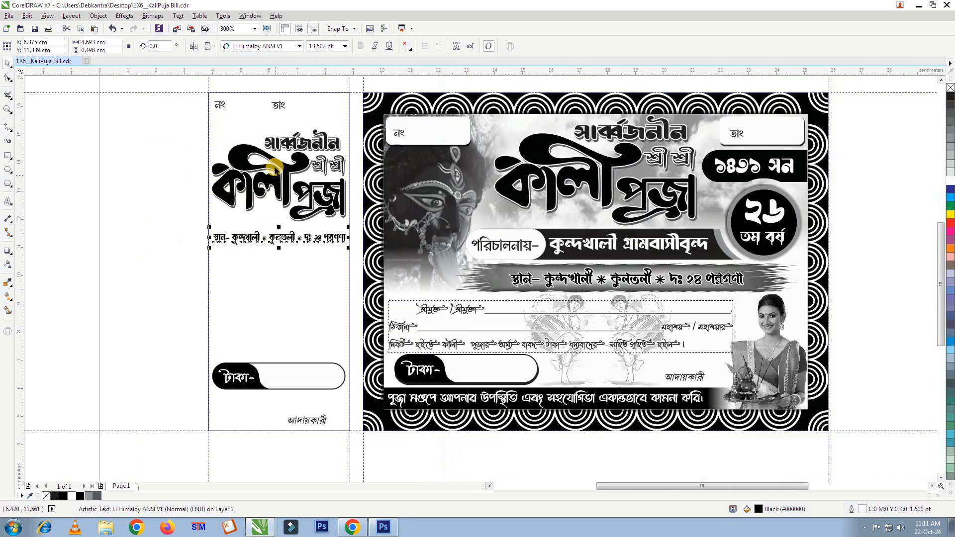
pyautogui.scroll(1, 271, 160)
pyautogui.moveTo(101, 84); pyautogui.dragTo(458, 306)
pyautogui.moveTo(283, 297); pyautogui.dragTo(285, 307)
pyautogui.scroll(-1, 308, 229)
pyautogui.click(184, 279)
pyautogui.scroll(-1, 183, 279)
pyautogui.scroll(1, 159, 277)
# - Copy the committee name from the main bill's dark band beside the counterfoil and set its font to Li Mustafa Sa. ANSI V1
pyautogui.click(590, 286)
pyautogui.moveTo(672, 284); pyautogui.dragTo(277, 302)
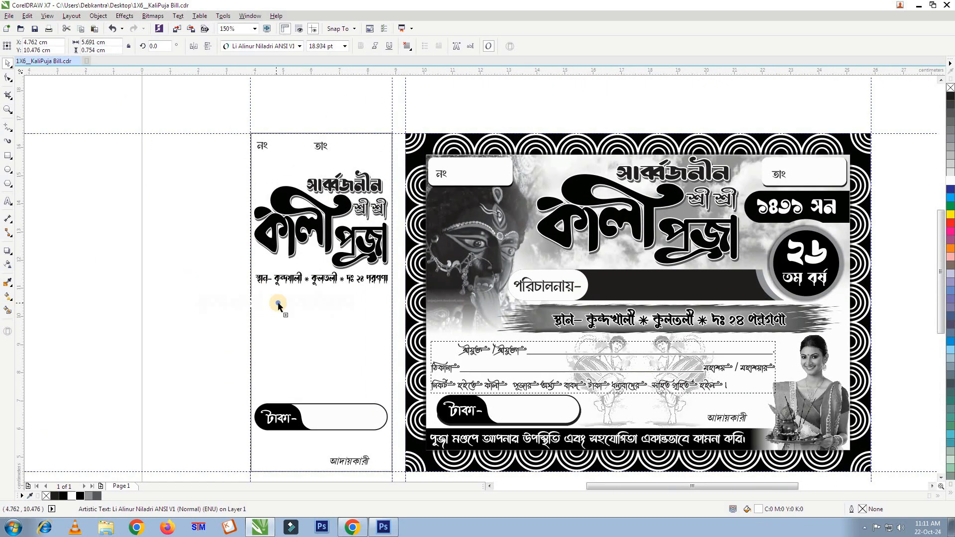
pyautogui.scroll(2, 277, 302)
pyautogui.click(299, 46)
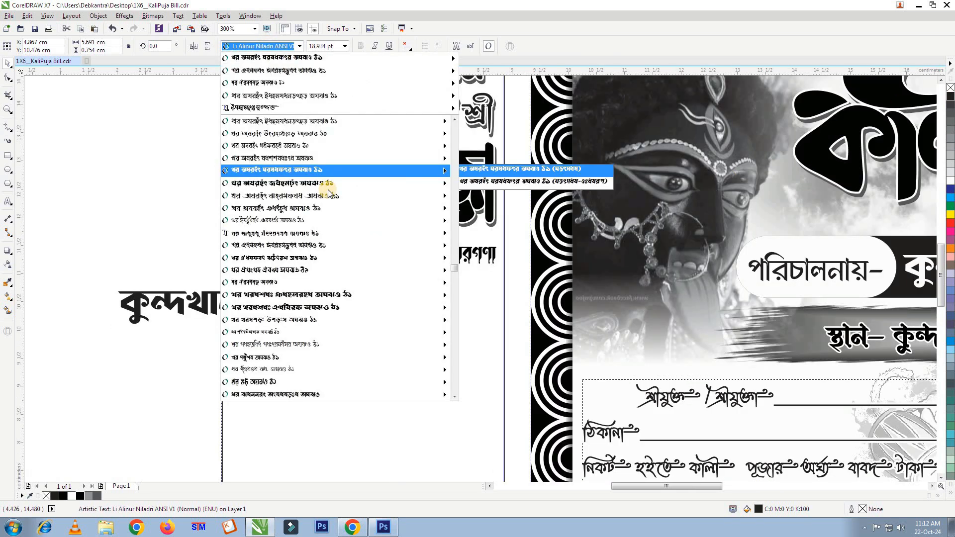
pyautogui.click(330, 320)
pyautogui.click(299, 46)
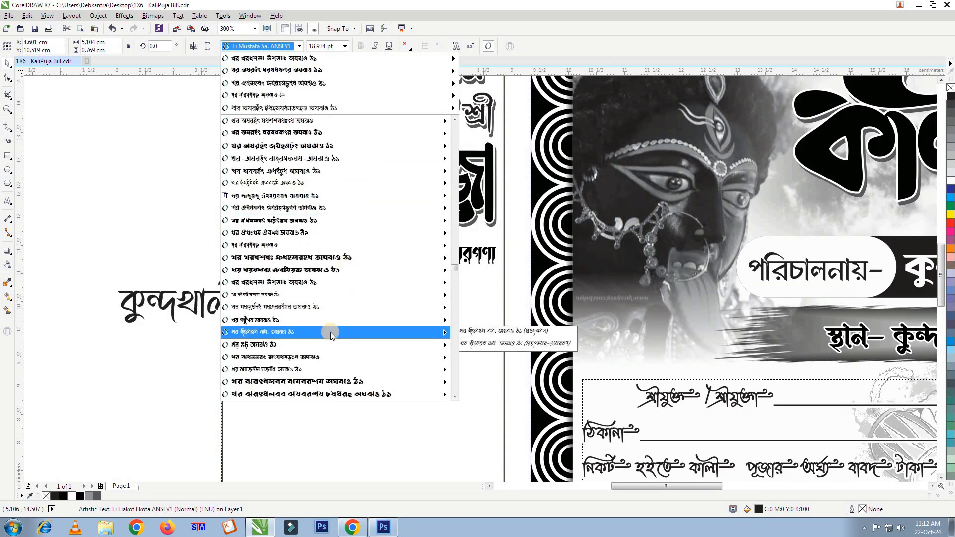
pyautogui.click(330, 332)
# - Move the copied committee name below the counterfoil's address line and scale it to about 4.36 cm wide
pyautogui.moveTo(261, 307); pyautogui.dragTo(363, 306)
pyautogui.moveTo(515, 329); pyautogui.dragTo(470, 330)
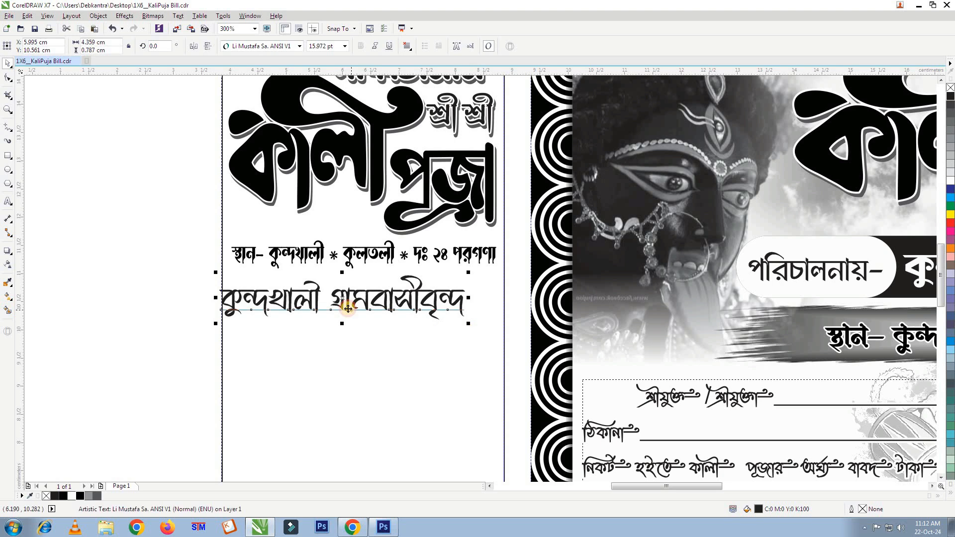
pyautogui.moveTo(349, 301); pyautogui.dragTo(385, 301)
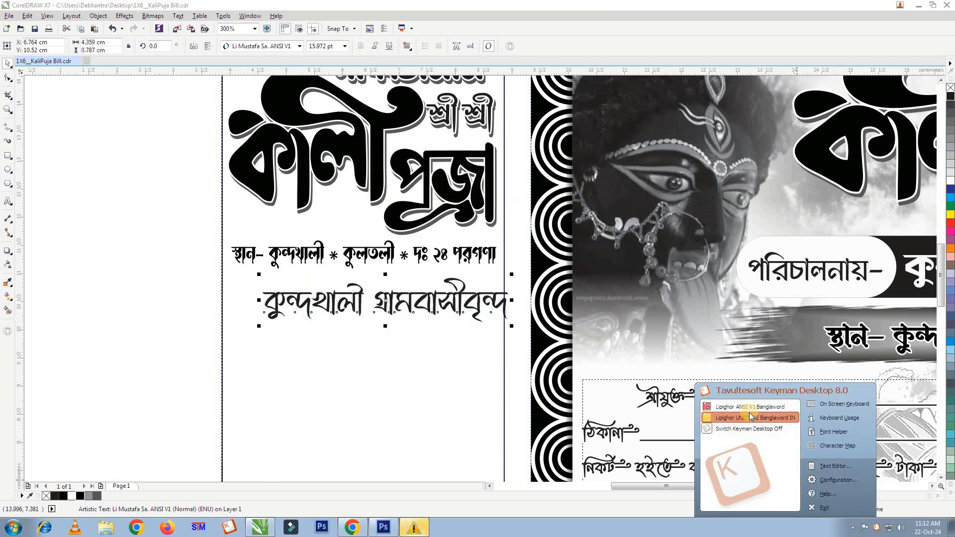
# - Prefix the counterfoil's committee name with "পরিচালনায়-" and resize the whole line to about 4.57 cm wide
pyautogui.write('পরিচালনায়-')
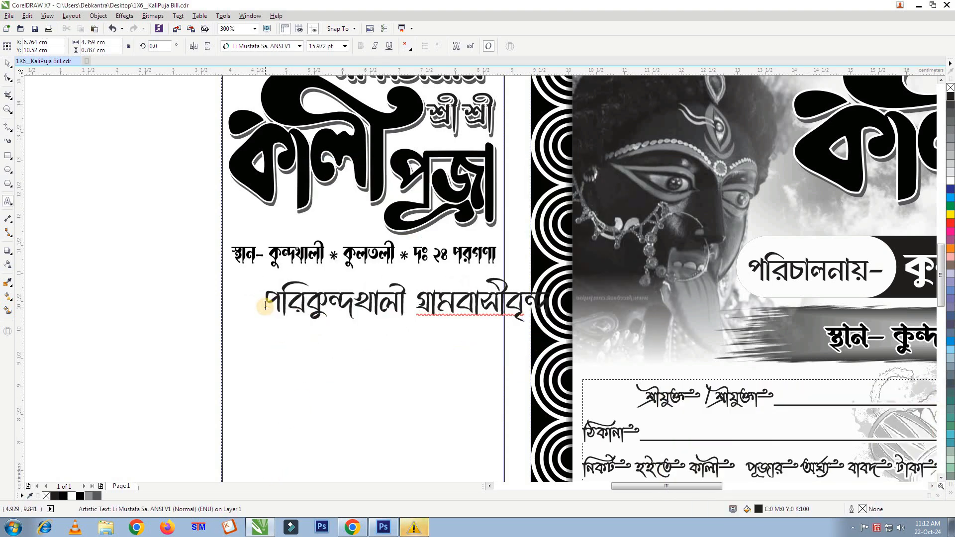
pyautogui.press('Escape')
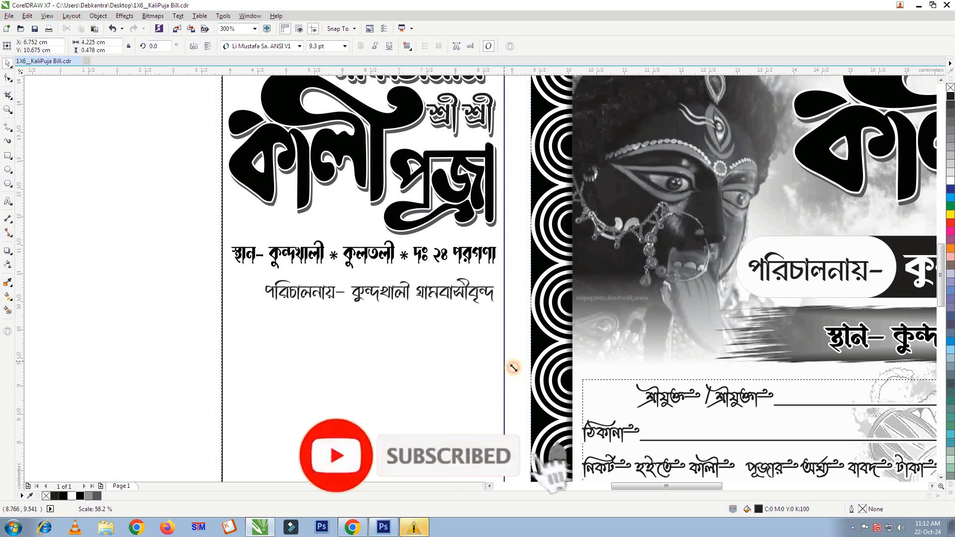
pyautogui.scroll(1, 373, 314)
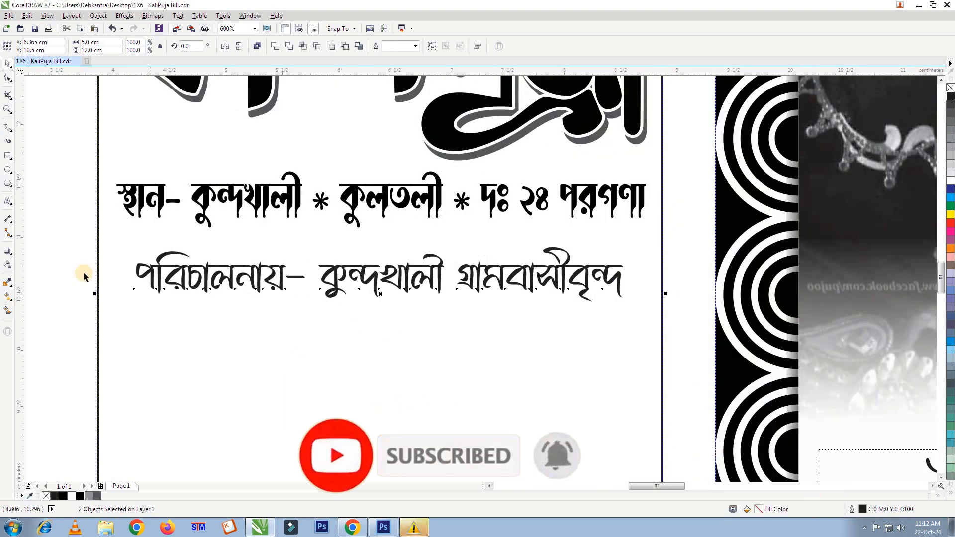
pyautogui.click(283, 272)
pyautogui.moveTo(626, 274); pyautogui.dragTo(641, 274)
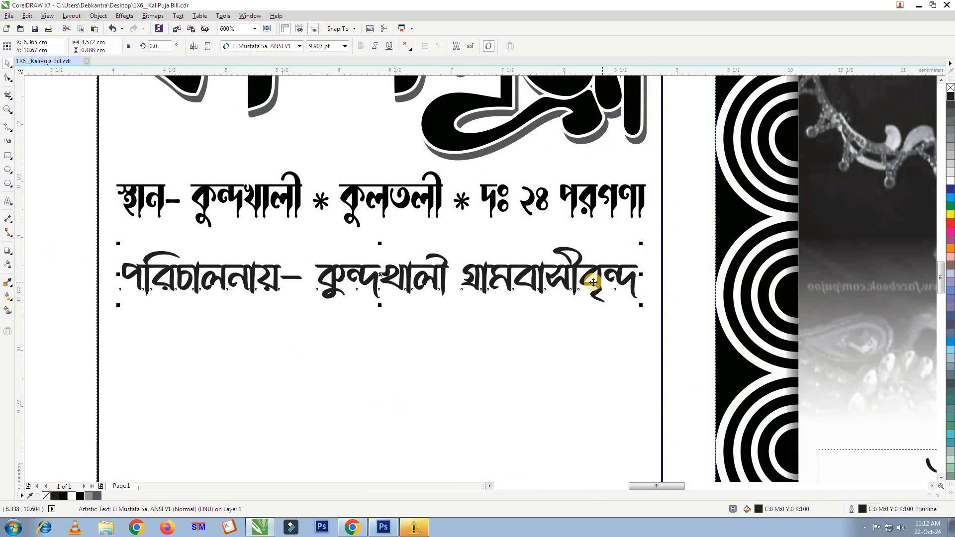
pyautogui.moveTo(380, 305); pyautogui.dragTo(383, 318)
pyautogui.click(43, 211)
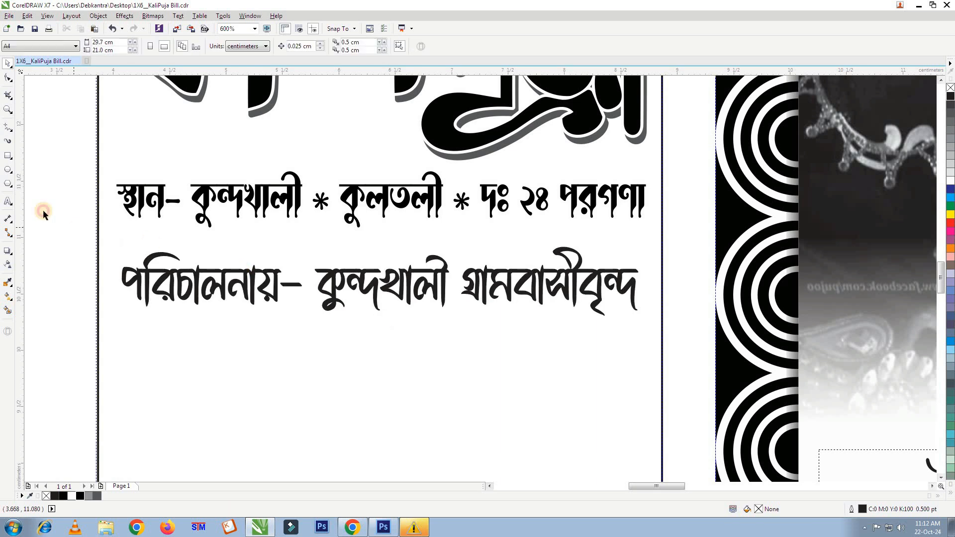
# - Draw a frame about 4.78 × 0.75 cm around the committee line, with fully rounded corners and a thicker outline
pyautogui.press('F6')
pyautogui.moveTo(109, 243); pyautogui.dragTo(205, 283)
pyautogui.moveTo(647, 327); pyautogui.dragTo(647, 327)
pyautogui.press('F10')
pyautogui.moveTo(647, 243); pyautogui.dragTo(553, 251)
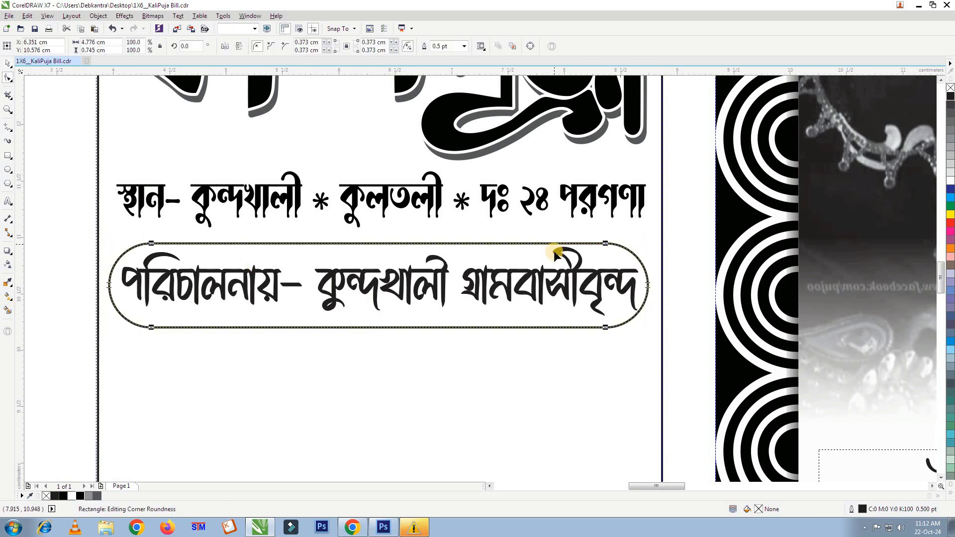
pyautogui.click(464, 46)
pyautogui.click(443, 85)
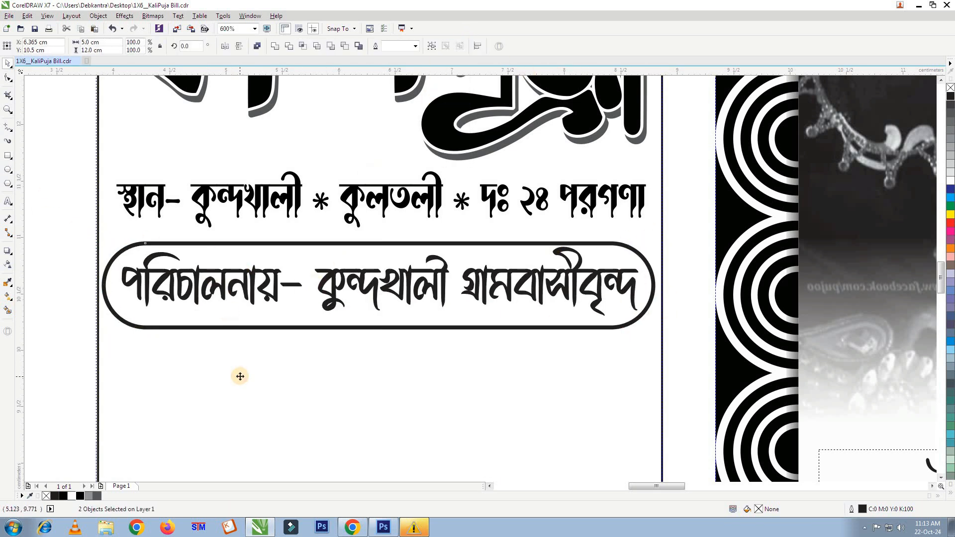
# - Center the committee line vertically within its rounded frame on the counterfoil
pyautogui.click(75, 324)
pyautogui.click(149, 304)
pyautogui.keyDown('shift'); pyautogui.click(149, 328); pyautogui.keyUp('shift')
pyautogui.press('e')
pyautogui.click(53, 220)
pyautogui.scroll(-1, 226, 197)
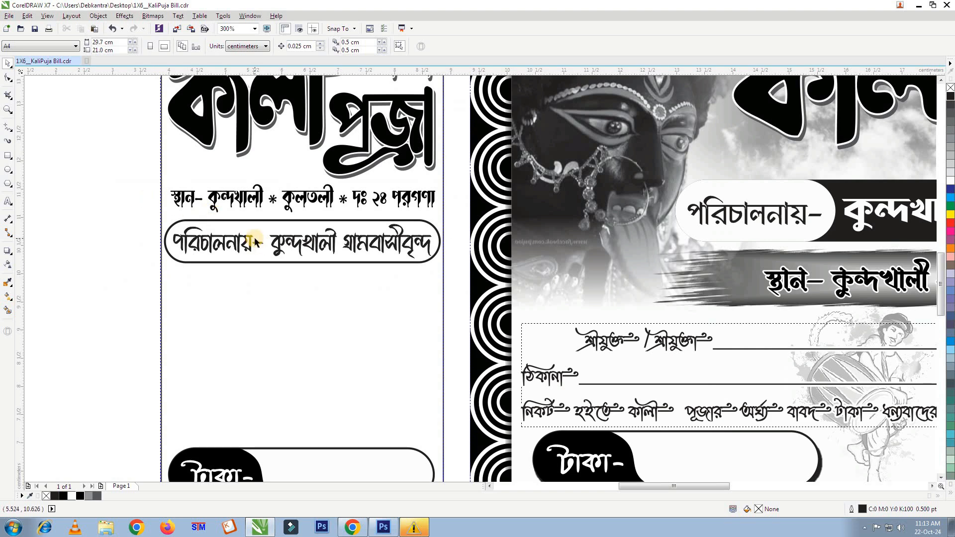
# - Copy the recipient details paragraph from the main bill to the empty area left of the counterfoil
pyautogui.click(596, 347)
pyautogui.scroll(-1, 608, 289)
pyautogui.moveTo(616, 317); pyautogui.dragTo(177, 304)
pyautogui.rightClick(178, 303)
pyautogui.scroll(1, 178, 304)
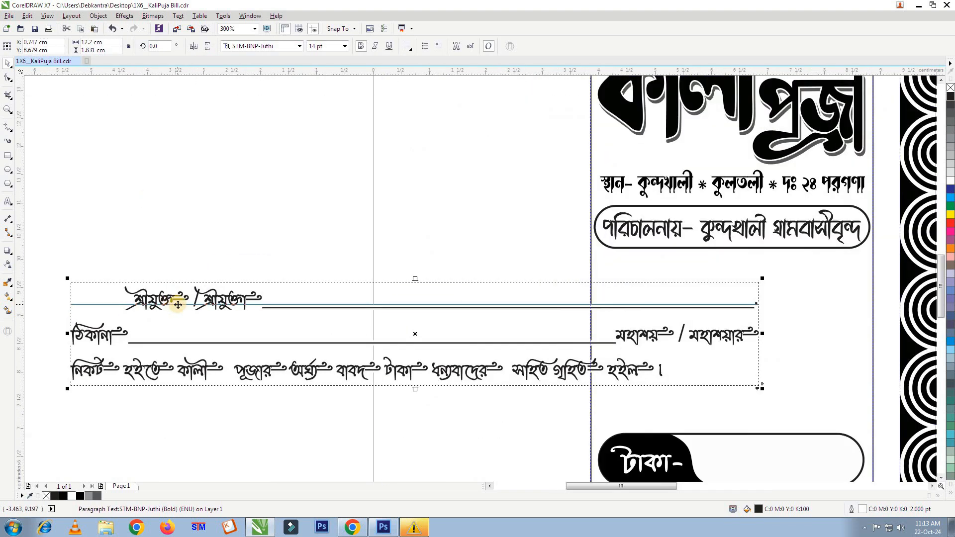
# - Reshape the copied details paragraph into a narrow, tall block below the framed committee line, shortening its blanks to fit the counterfoil
pyautogui.moveTo(762, 333); pyautogui.dragTo(410, 343)
pyautogui.moveTo(239, 389); pyautogui.dragTo(255, 456)
pyautogui.scroll(-1, 269, 321)
pyautogui.moveTo(270, 356); pyautogui.dragTo(534, 343)
pyautogui.scroll(1, 541, 318)
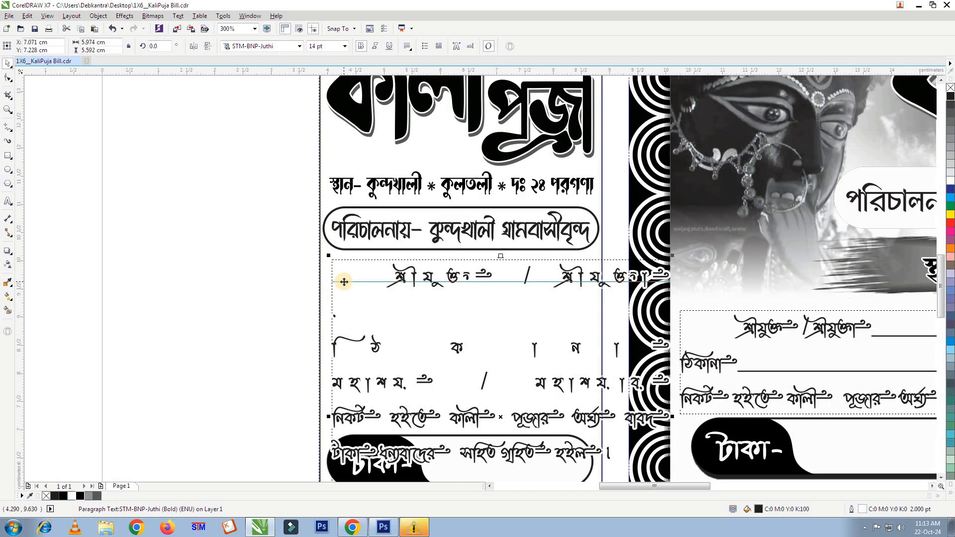
pyautogui.scroll(-1, 222, 200)
pyautogui.scroll(1, 309, 364)
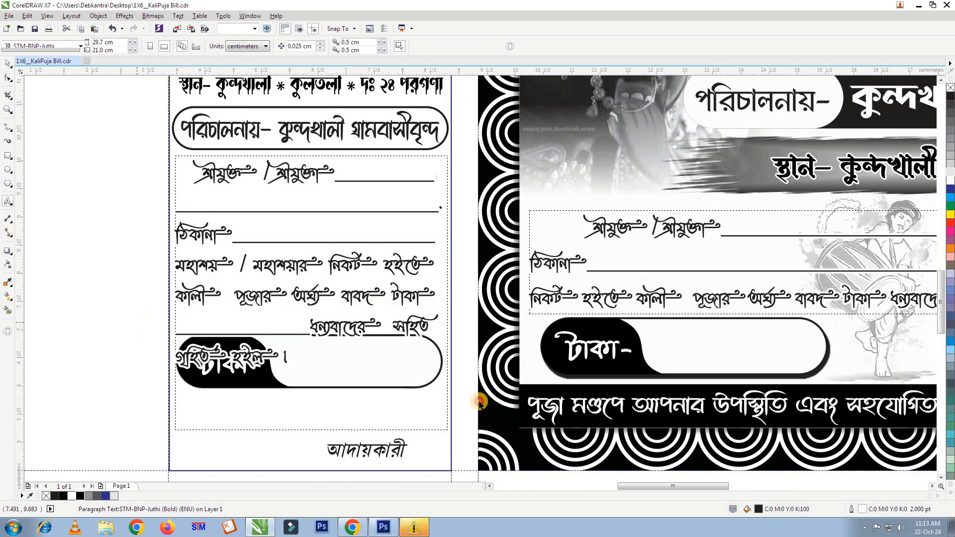
# - Move the counterfoil's amount box down slightly and tighten the details paragraph's line spacing
pyautogui.click(309, 363)
pyautogui.moveTo(310, 361); pyautogui.dragTo(311, 378)
pyautogui.press('F10')
pyautogui.click(177, 437)
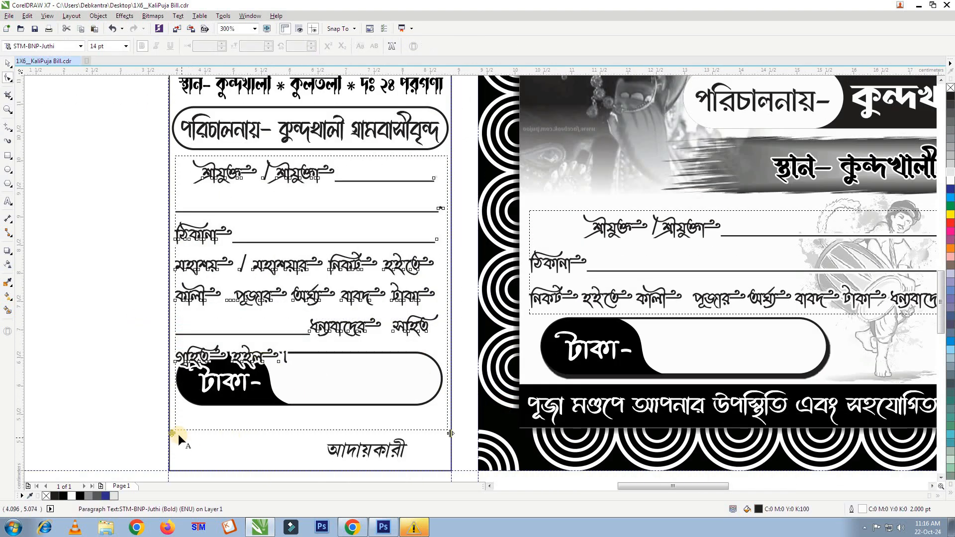
pyautogui.press('space')
pyautogui.press('Escape')
pyautogui.scroll(-2, 305, 341)
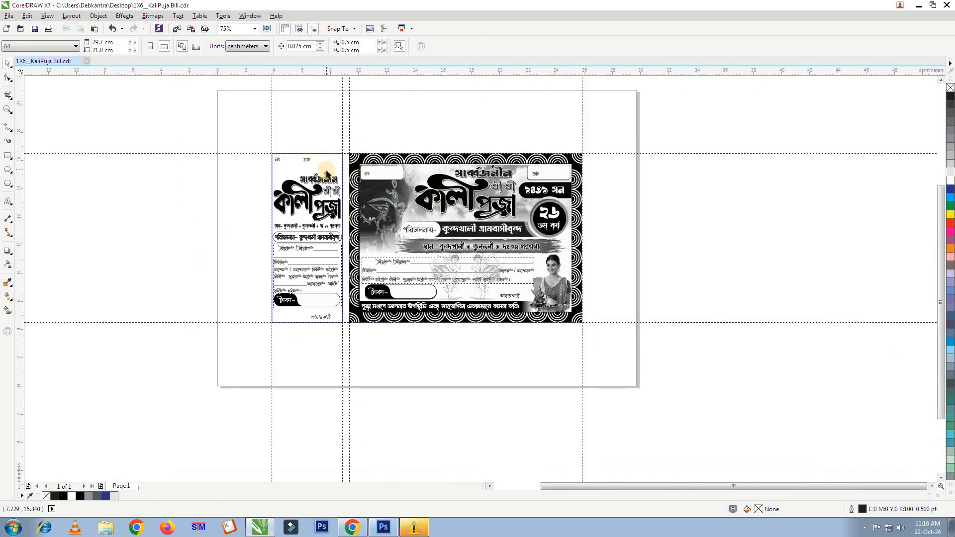
# - Nudge the counterfoil elements between the number and date labels and the collector label upward together
pyautogui.scroll(1, 177, 197)
pyautogui.moveTo(379, 453); pyautogui.dragTo(379, 454)
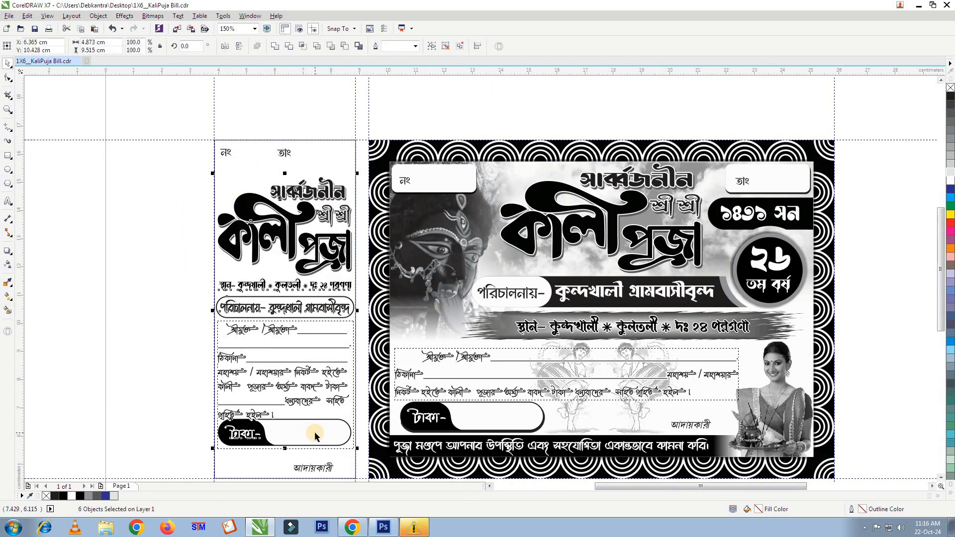
pyautogui.press('Up')
pyautogui.press('Up')
pyautogui.press('Up')
pyautogui.press('Up')
pyautogui.press('Up')
pyautogui.press('Up')
pyautogui.press('Up')
pyautogui.press('Up')
pyautogui.press('Up')
pyautogui.press('Up')
pyautogui.press('Up')
pyautogui.press('Up')
pyautogui.press('Up')
pyautogui.press('Up')
pyautogui.press('Up')
pyautogui.press('Up')
pyautogui.press('Up')
pyautogui.press('Up')
pyautogui.scroll(-2, 183, 354)
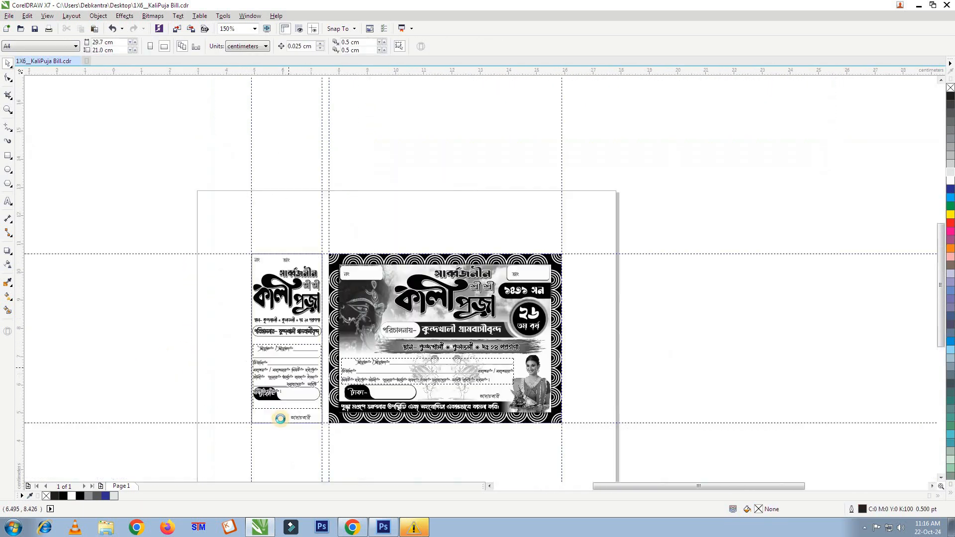
# - Adjust the position of the counterfoil's details paragraph and move the amount box clear below it
pyautogui.scroll(2, 296, 366)
pyautogui.click(296, 366)
pyautogui.click(296, 384)
pyautogui.moveTo(296, 365)
pyautogui.mouseDown()
pyautogui.moveTo(296, 399)
pyautogui.moveTo(290, 362)
pyautogui.mouseUp()
pyautogui.click(198, 375)
pyautogui.moveTo(283, 396); pyautogui.dragTo(282, 374)
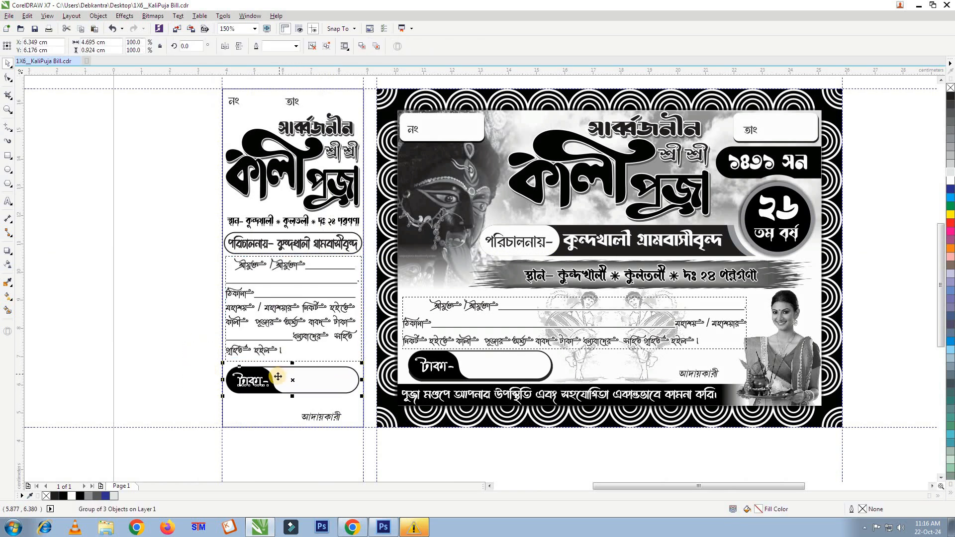
pyautogui.click(178, 364)
pyautogui.scroll(-1, 178, 362)
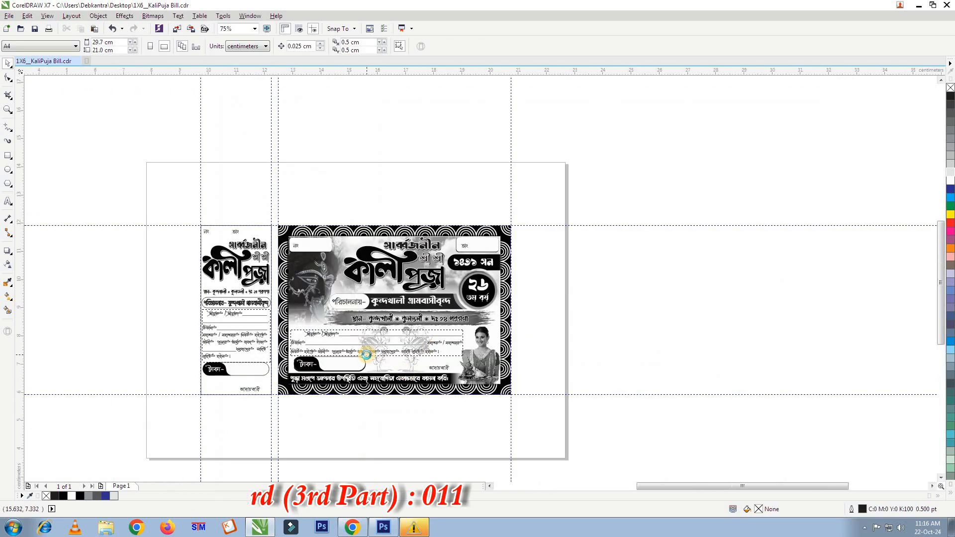
# - Insert an underlined blank between "টাকা" and "ধন্যবাদের" in the main bill's details paragraph
pyautogui.scroll(3, 562, 343)
pyautogui.click(569, 346)
pyautogui.scroll(-1, 519, 341)
pyautogui.scroll(2, 350, 373)
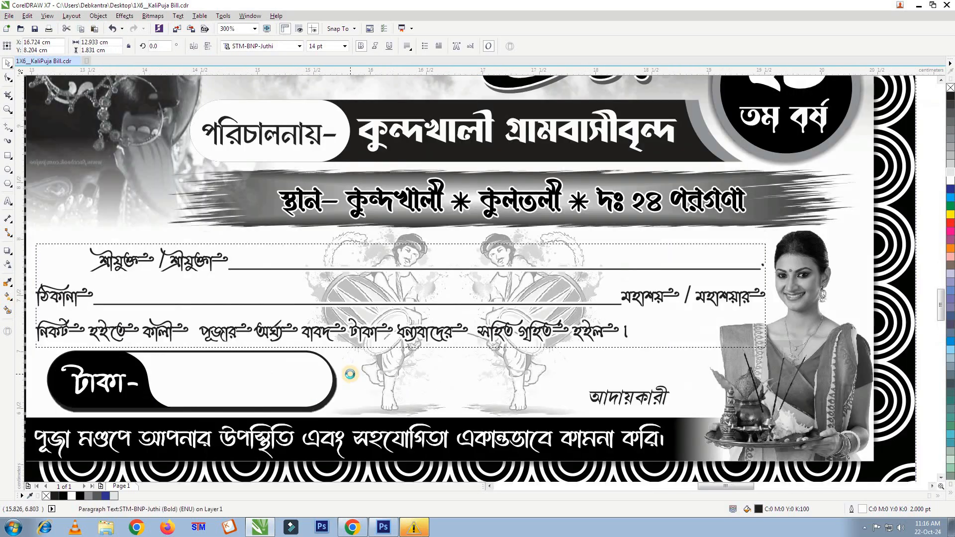
pyautogui.press('F8')
pyautogui.click(427, 304)
pyautogui.scroll(-2, 411, 324)
pyautogui.scroll(-2, 410, 325)
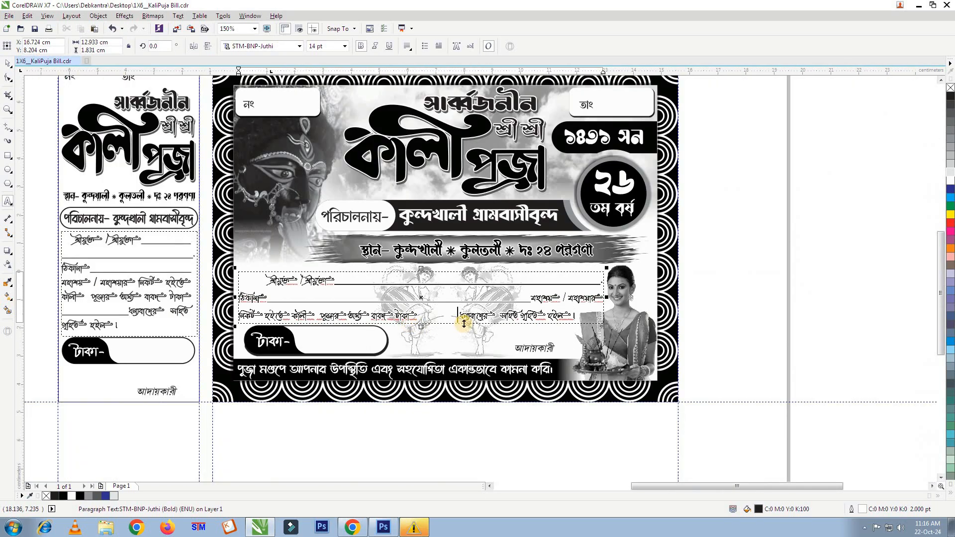
pyautogui.scroll(2, 448, 313)
pyautogui.moveTo(371, 307); pyautogui.dragTo(503, 313)
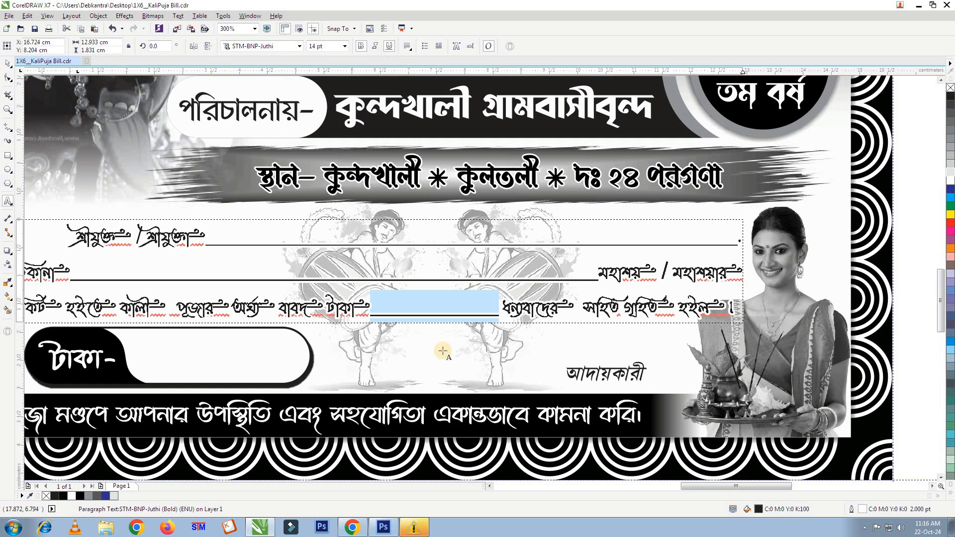
pyautogui.hotkey('ctrl', 'space')
pyautogui.scroll(-2, 463, 332)
pyautogui.press('Escape')
pyautogui.scroll(1, 553, 310)
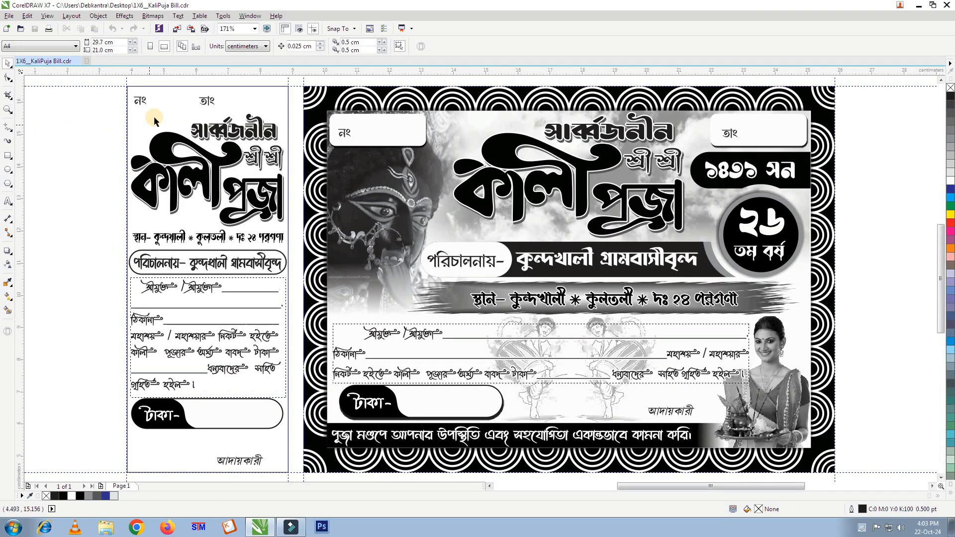
# - Thicken the outline of the counterfoil's border rectangle
pyautogui.click(154, 120)
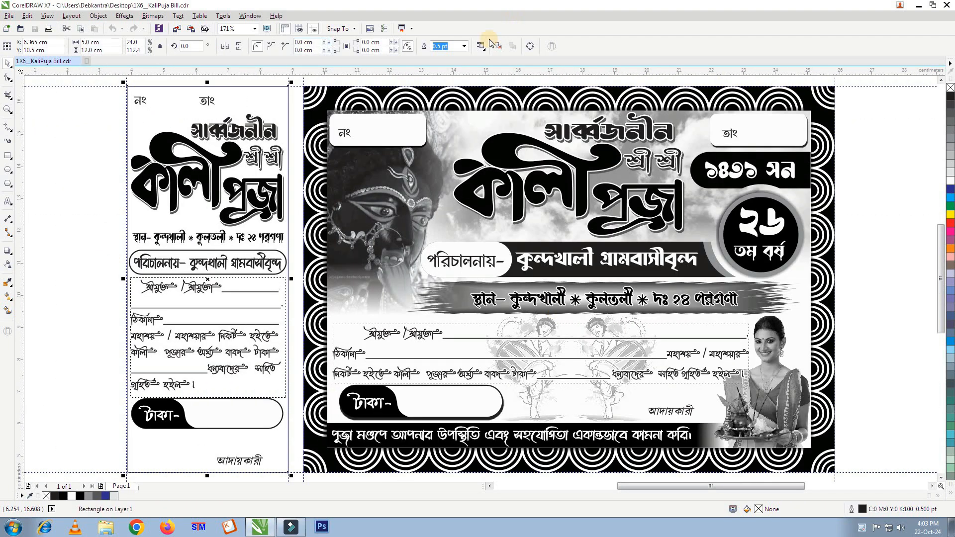
pyautogui.click(463, 45)
pyautogui.click(450, 84)
pyautogui.click(50, 135)
# - Draw a vertical line about 12.04 cm long between counterfoil and main bill, and make it a 3.0 pt dashed line
pyautogui.press('F5')
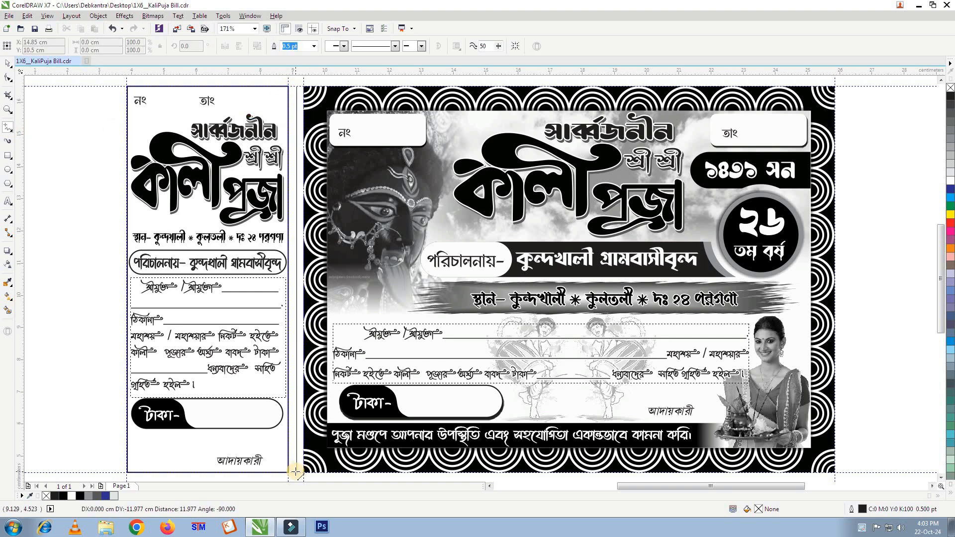
pyautogui.click(314, 46)
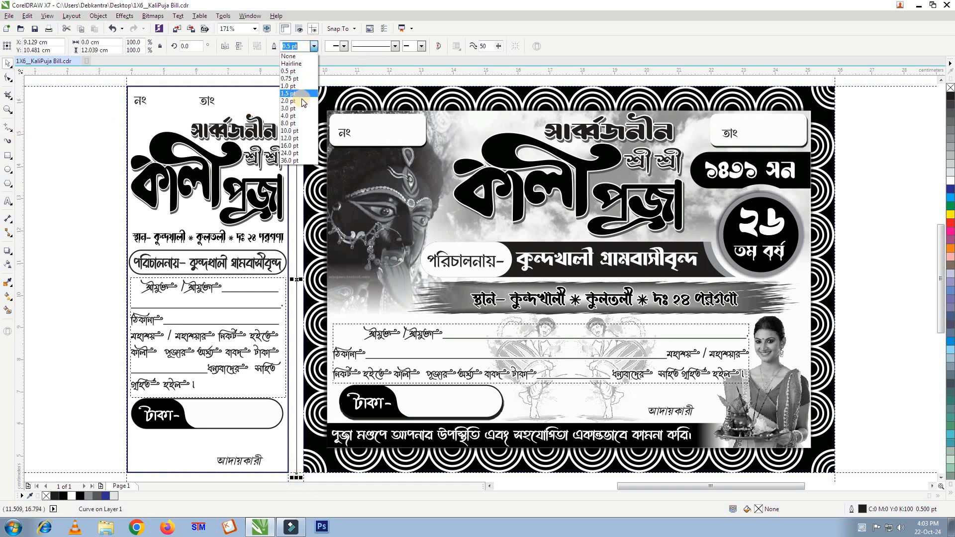
pyautogui.click(299, 104)
pyautogui.click(395, 46)
pyautogui.click(395, 134)
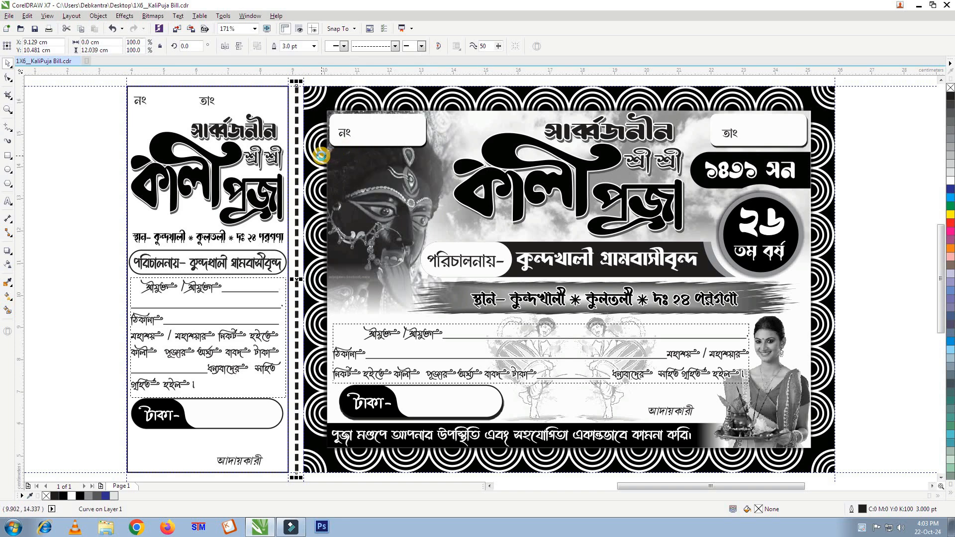
# - Examine the lower end of the dashed separator line and preview the complete bill full screen
pyautogui.scroll(-3, 188, 245)
pyautogui.press('Escape')
pyautogui.scroll(5, 307, 288)
pyautogui.scroll(2, 306, 288)
pyautogui.click(307, 287)
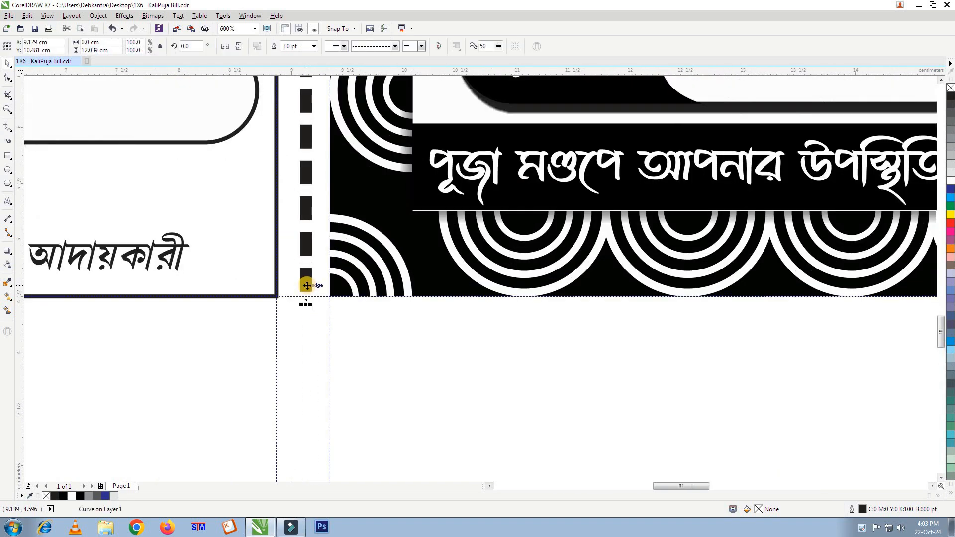
pyautogui.scroll(-4, 298, 285)
pyautogui.press('Escape')
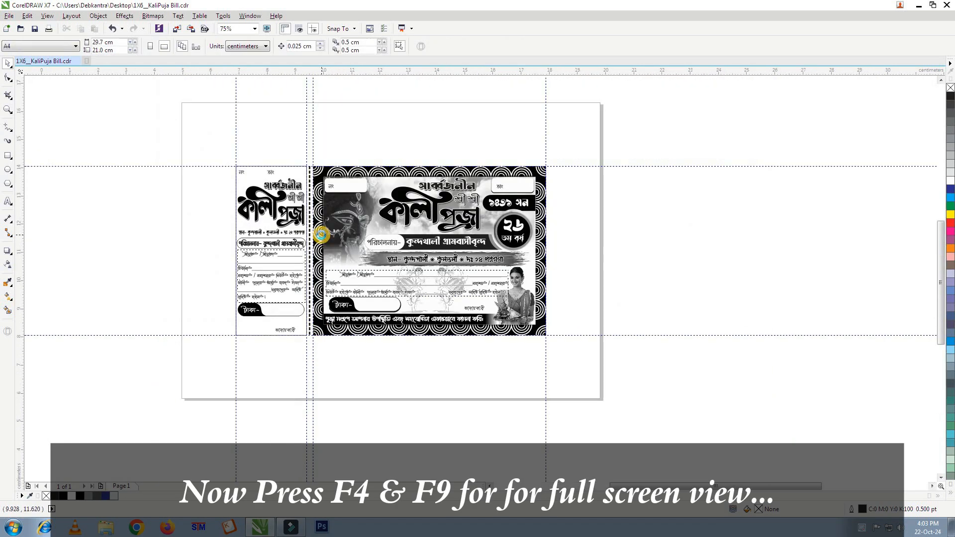
pyautogui.press('F4')
pyautogui.press('F9')
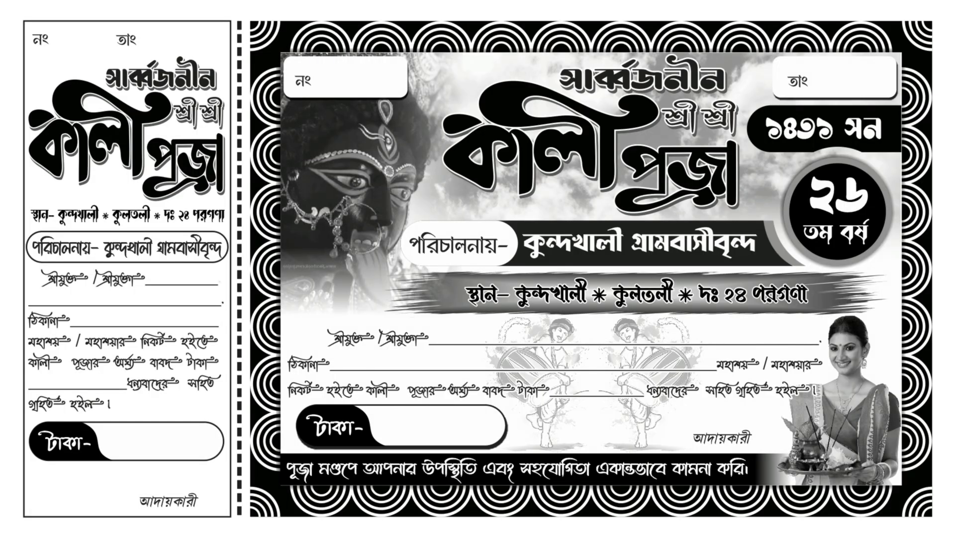